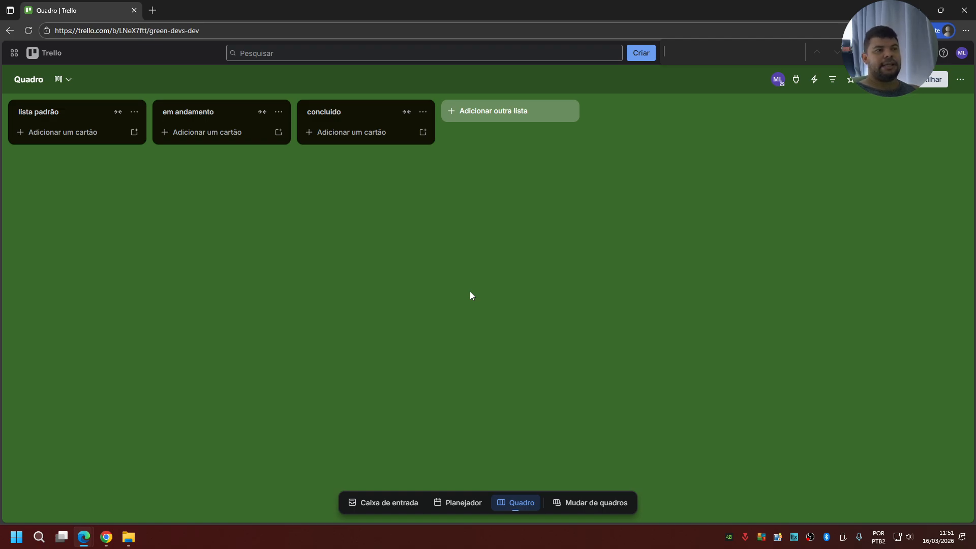
Step: Switch to the Colégio Realengo - 2026 board and look through its lists from first to last
{"action": "mouse_move", "coordinate": [83, 537]}
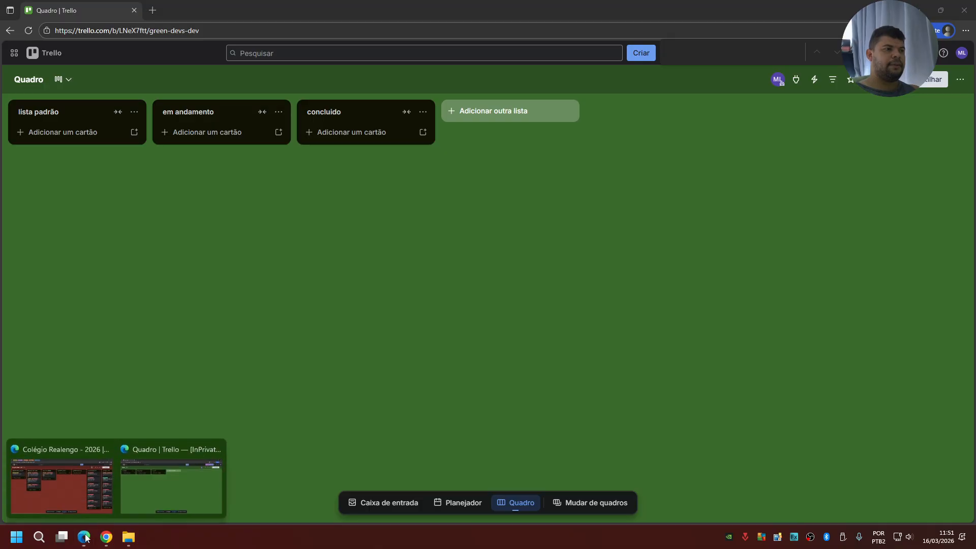
{"action": "left_click", "coordinate": [100, 462]}
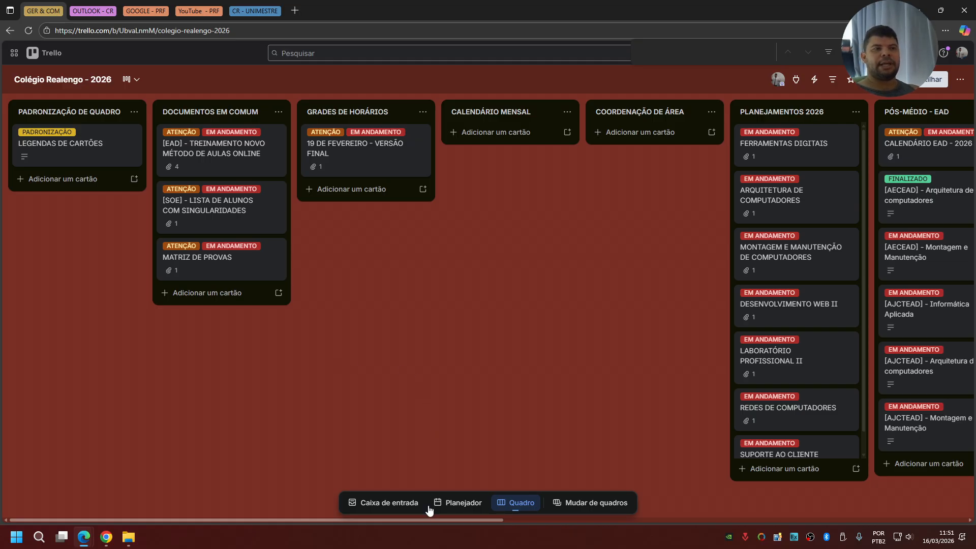
{"action": "left_click_drag", "start_coordinate": [427, 520], "coordinate": [867, 526]}
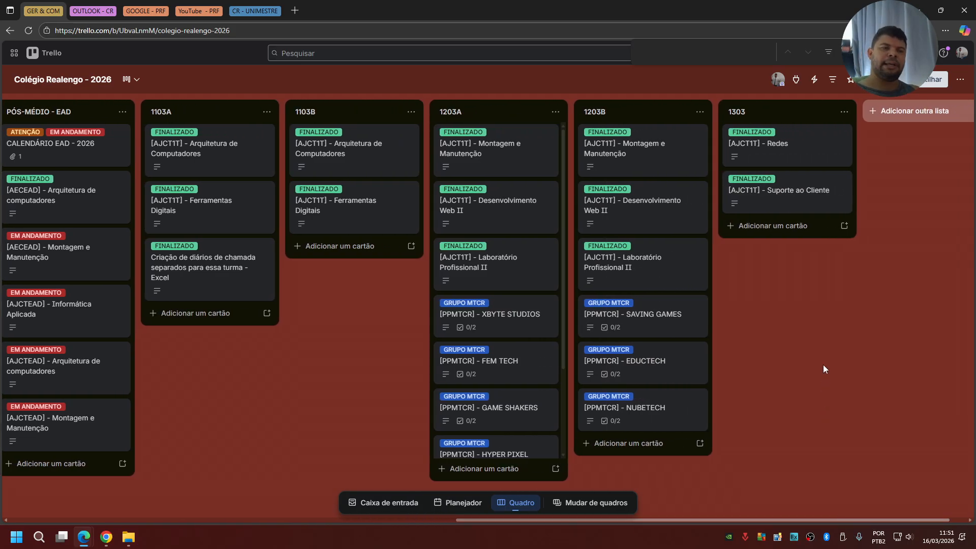
{"action": "left_click_drag", "start_coordinate": [837, 517], "coordinate": [270, 523]}
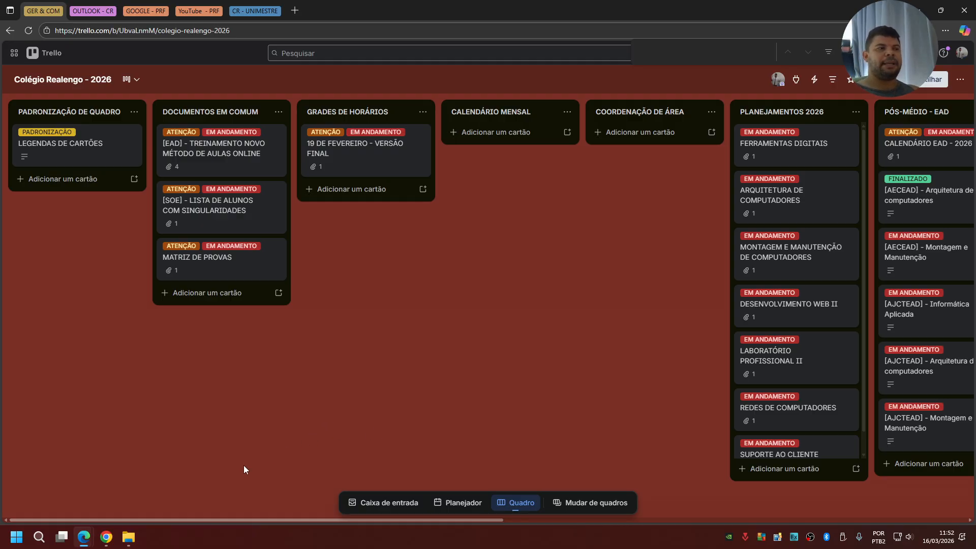
Step: Return to the green Quadro board and view the board member's profile card
{"action": "mouse_move", "coordinate": [84, 537]}
{"action": "left_click", "coordinate": [146, 492]}
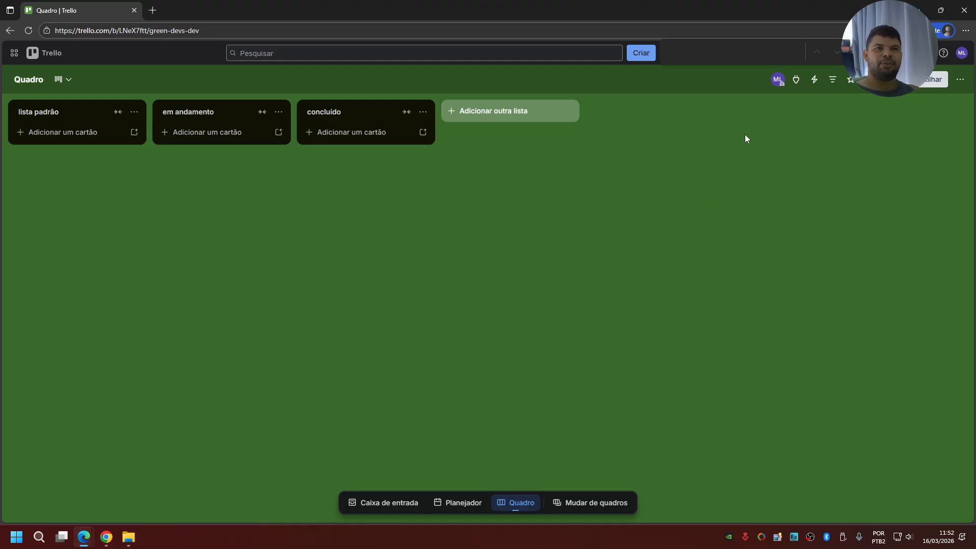
{"action": "left_click", "coordinate": [777, 81]}
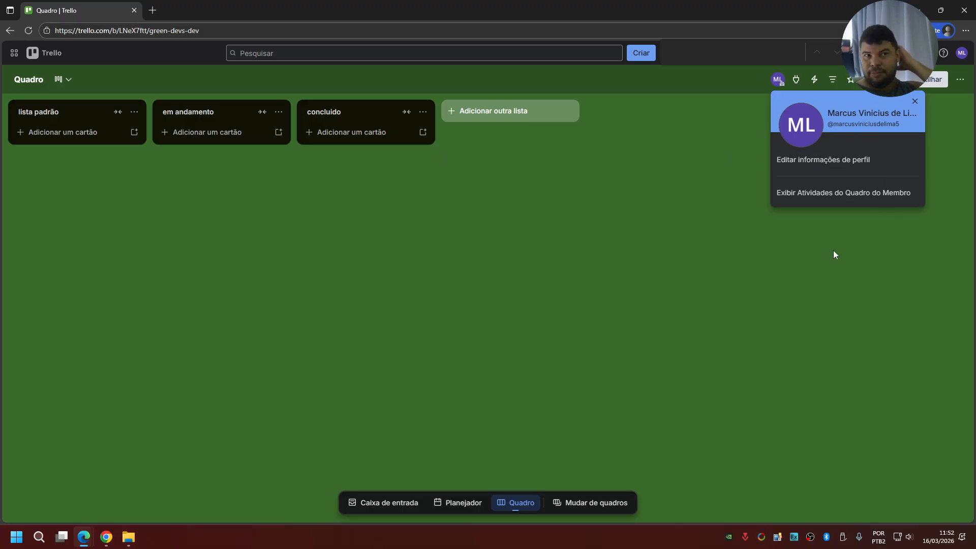
{"action": "left_click", "coordinate": [619, 294]}
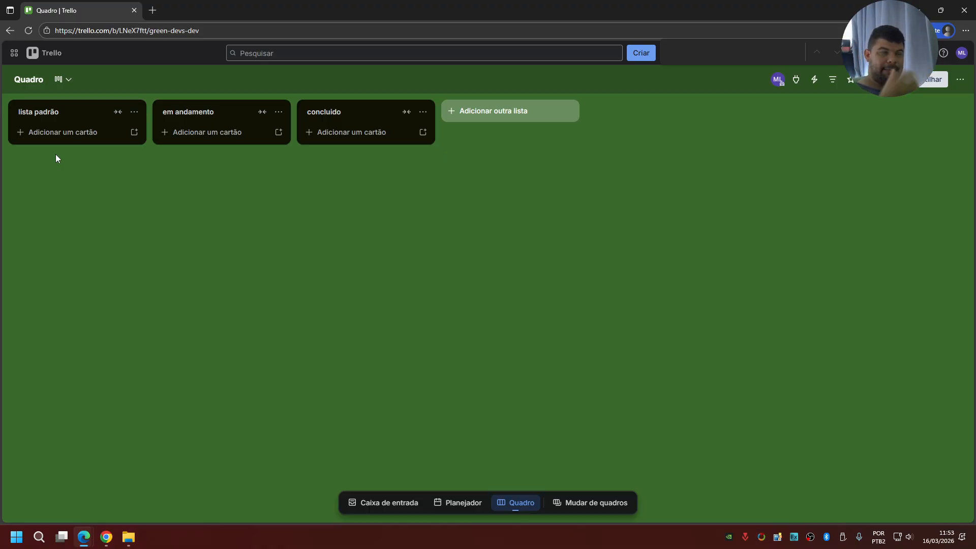
Step: Rename the board as GREEN DEVS - DESENVOLVIMENTO
{"action": "left_click", "coordinate": [49, 80]}
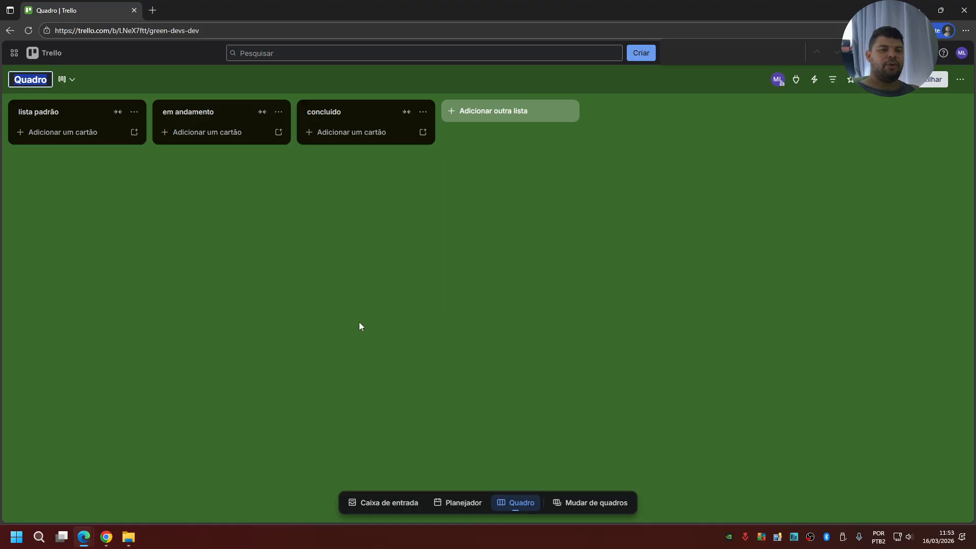
{"action": "type", "text": "gre"}
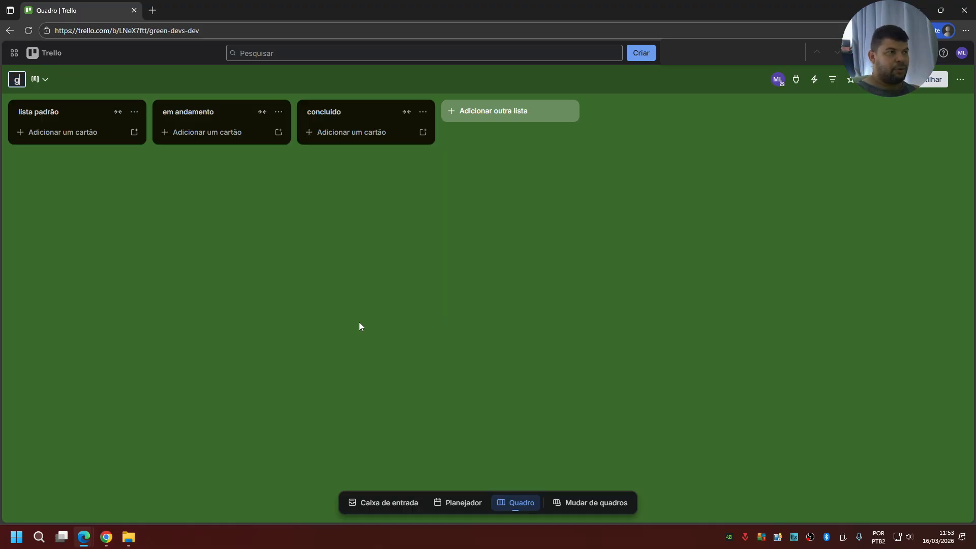
{"action": "key", "text": "BackSpace"}
{"action": "key", "text": "BackSpace"}
{"action": "key", "text": "BackSpace"}
{"action": "type", "text": "GREEN"}
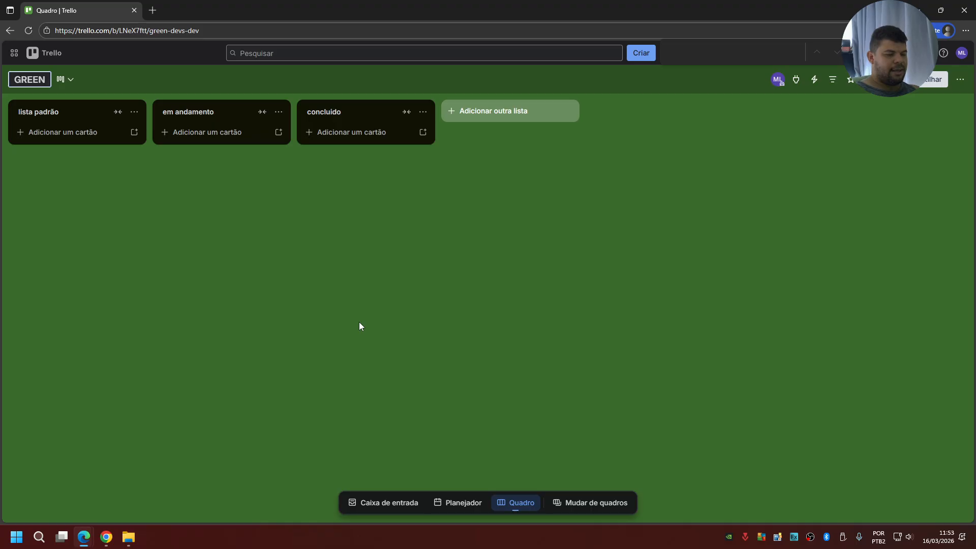
{"action": "type", "text": " DEV"}
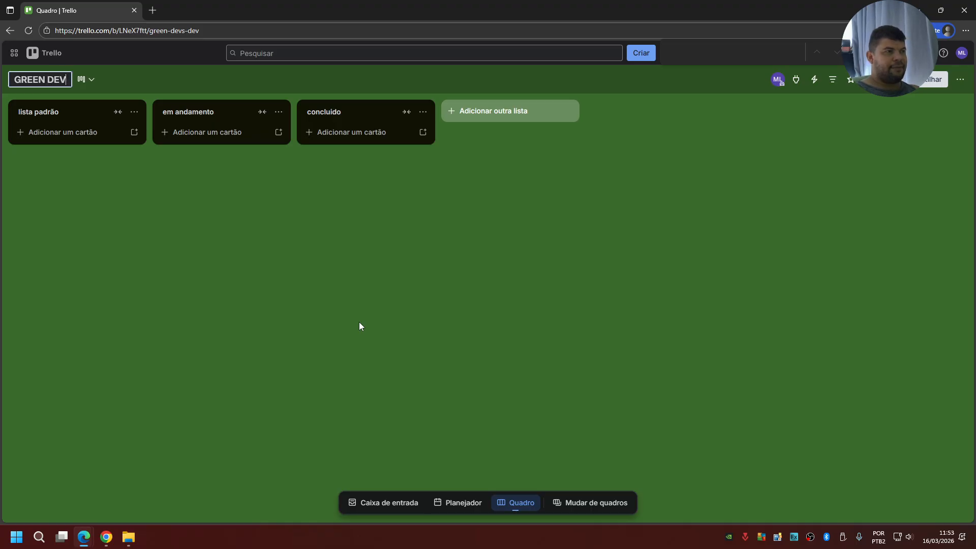
{"action": "type", "text": "S -"}
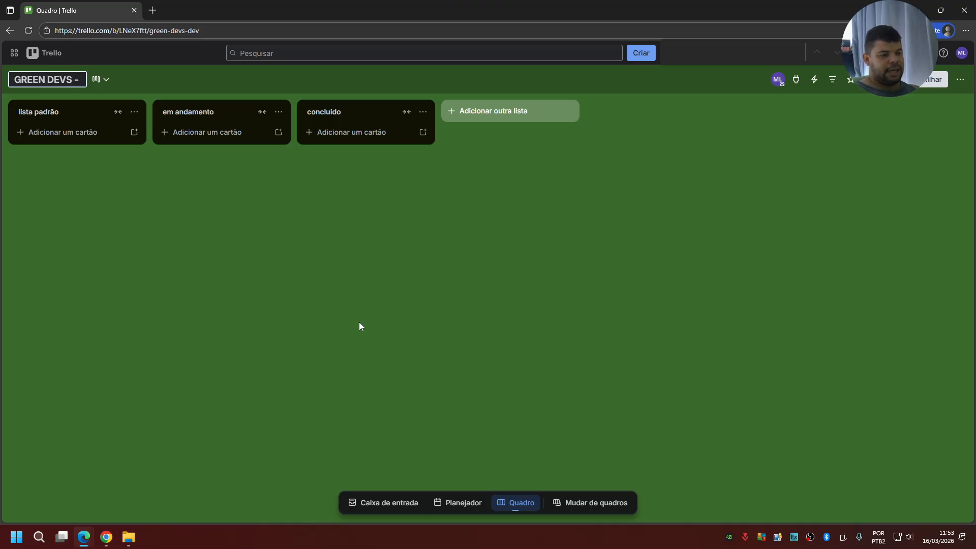
{"action": "type", "text": " DESENVOL"}
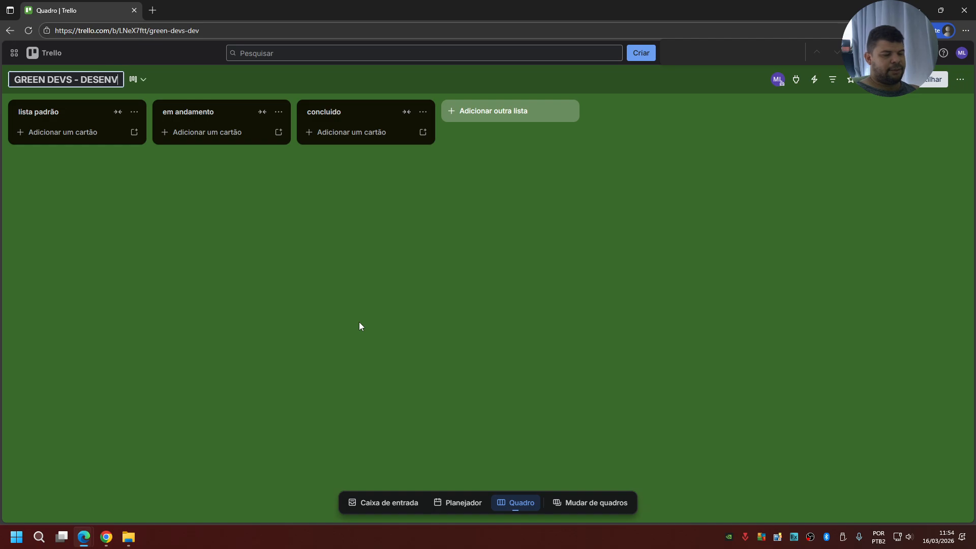
{"action": "type", "text": "VIMENTO"}
{"action": "key", "text": "Return"}
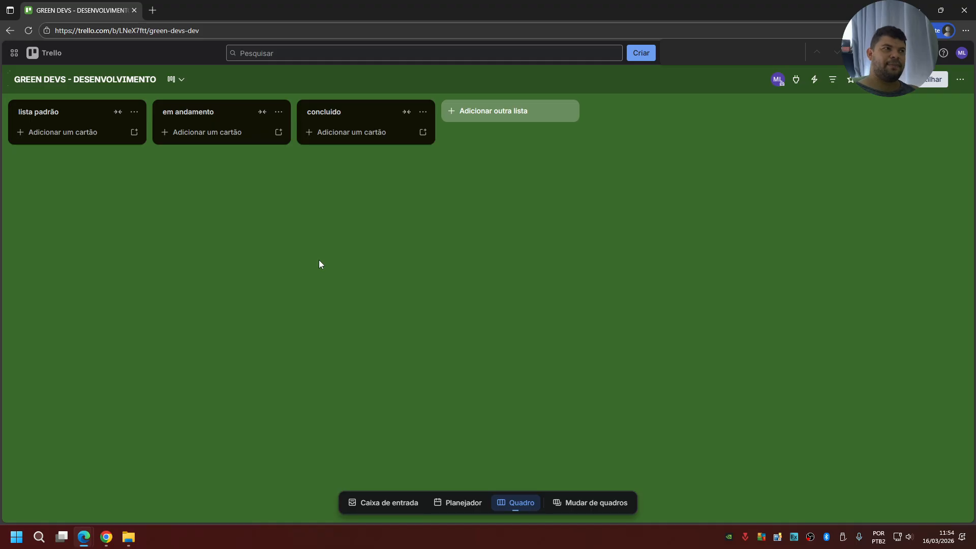
Step: Rename the "lista padrão" list as DEMANDAS
{"action": "left_click", "coordinate": [97, 112]}
{"action": "left_click", "coordinate": [71, 111]}
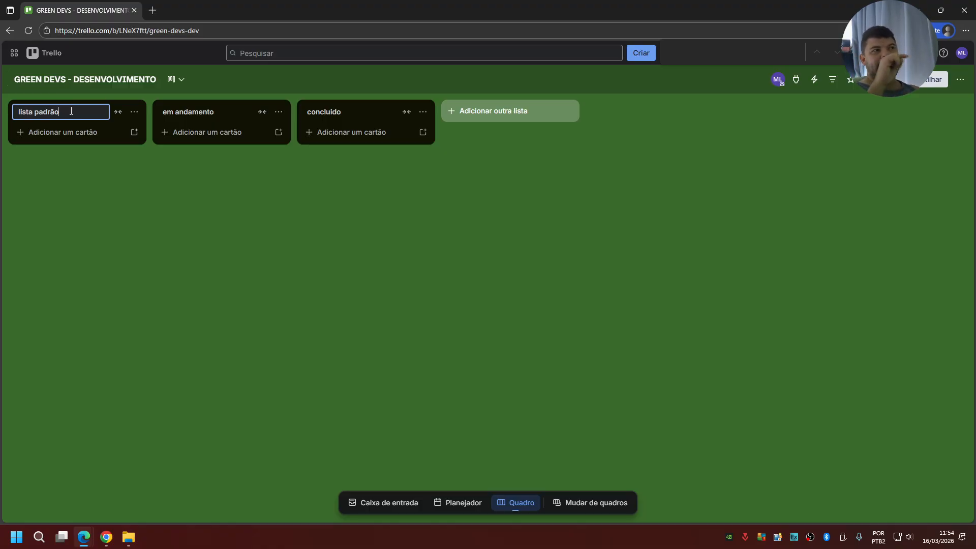
{"action": "key", "text": "BackSpace"}
{"action": "key", "text": "BackSpace"}
{"action": "key", "text": "BackSpace"}
{"action": "key", "text": "BackSpace"}
{"action": "key", "text": "BackSpace"}
{"action": "key", "text": "BackSpace"}
{"action": "key", "text": "BackSpace"}
{"action": "key", "text": "BackSpace"}
{"action": "key", "text": "BackSpace"}
{"action": "key", "text": "BackSpace"}
{"action": "key", "text": "BackSpace"}
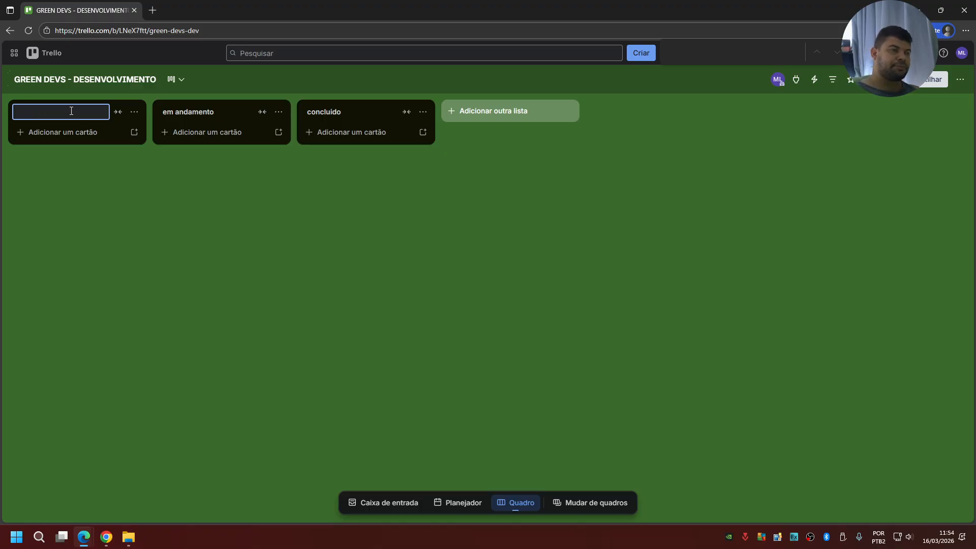
{"action": "type", "text": "DEMANDAS"}
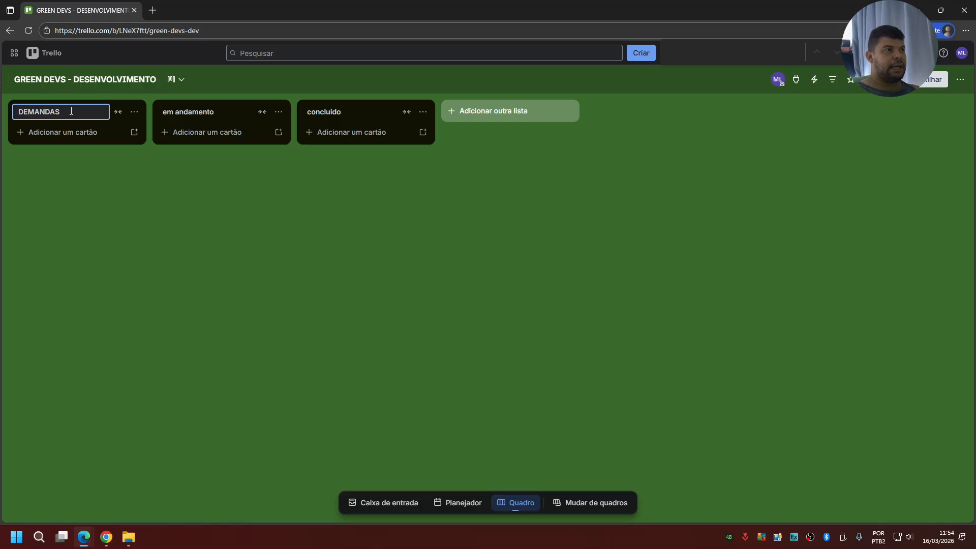
{"action": "key", "text": "Return"}
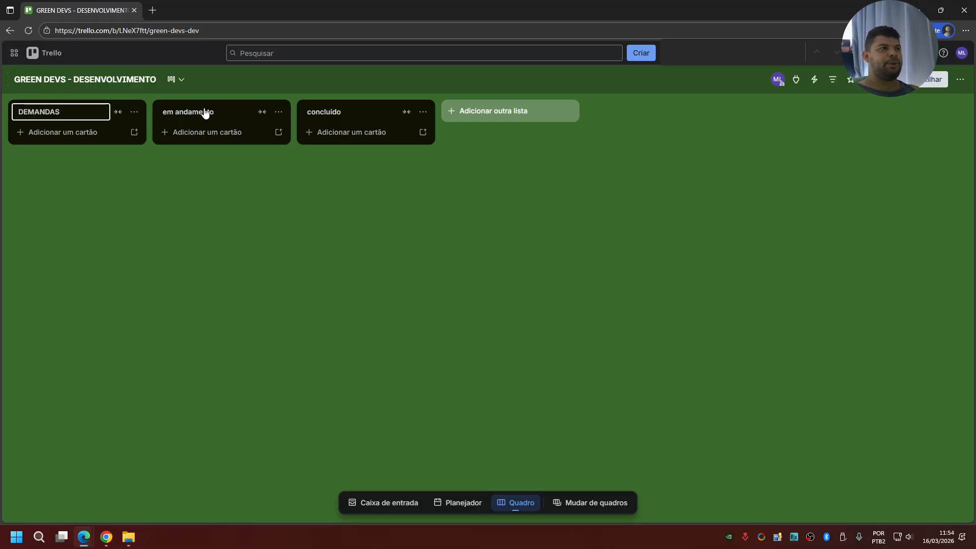
Step: Rename the "em andamento" list as EM PROGRESSO
{"action": "left_click", "coordinate": [223, 114]}
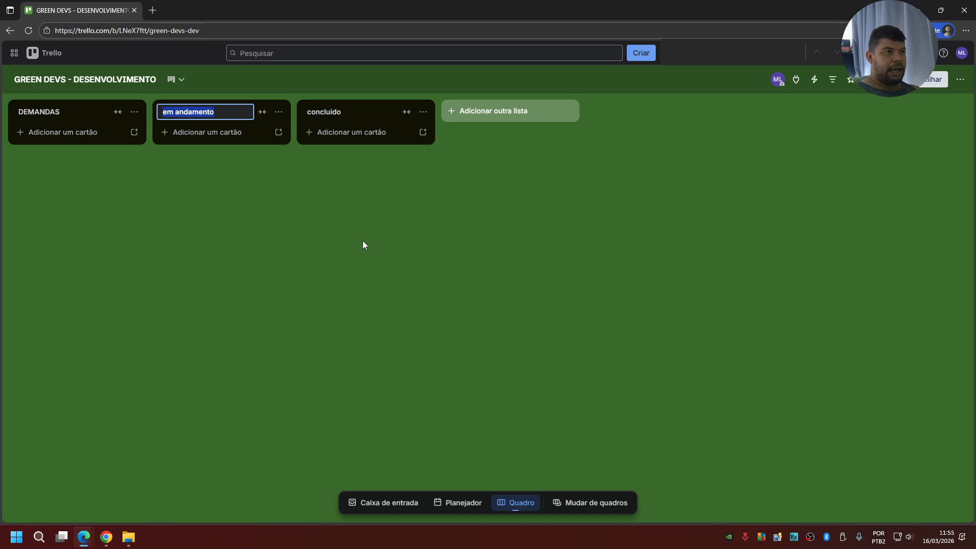
{"action": "type", "text": "EM PRO"}
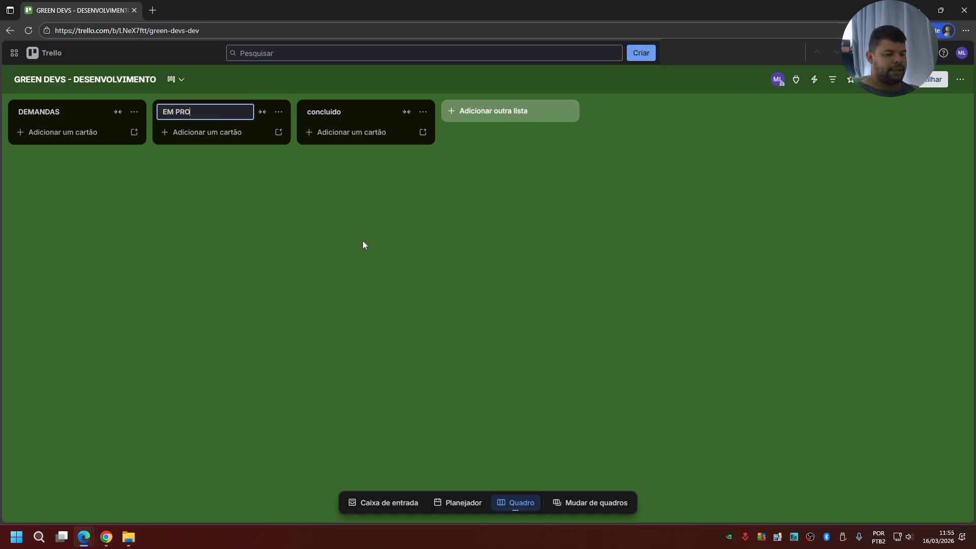
{"action": "type", "text": "GRESSO"}
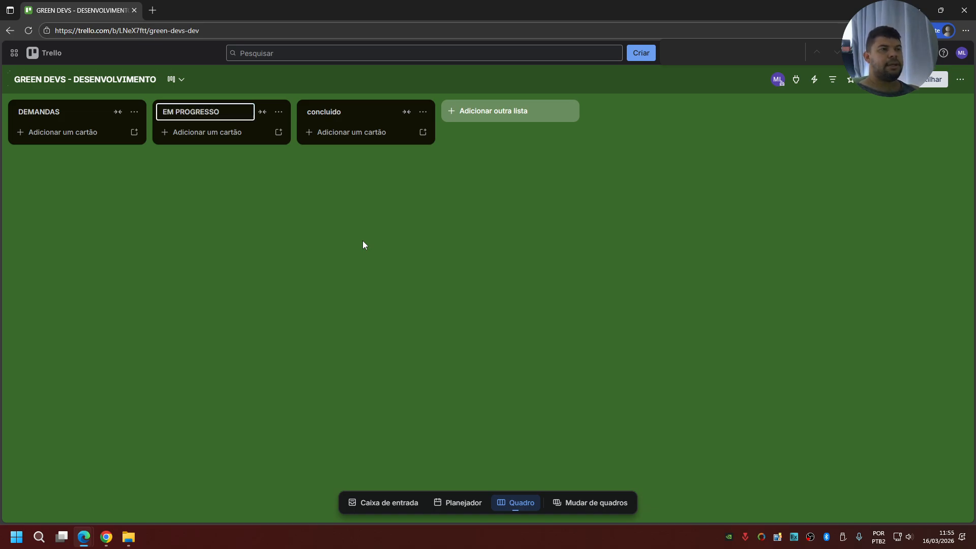
Step: Rename the "concluído" list as FINALIZADO
{"action": "left_click", "coordinate": [345, 111]}
{"action": "type", "text": "FINALIZADO"}
{"action": "key", "text": "BackSpace"}
{"action": "type", "text": "DO"}
{"action": "key", "text": "Return"}
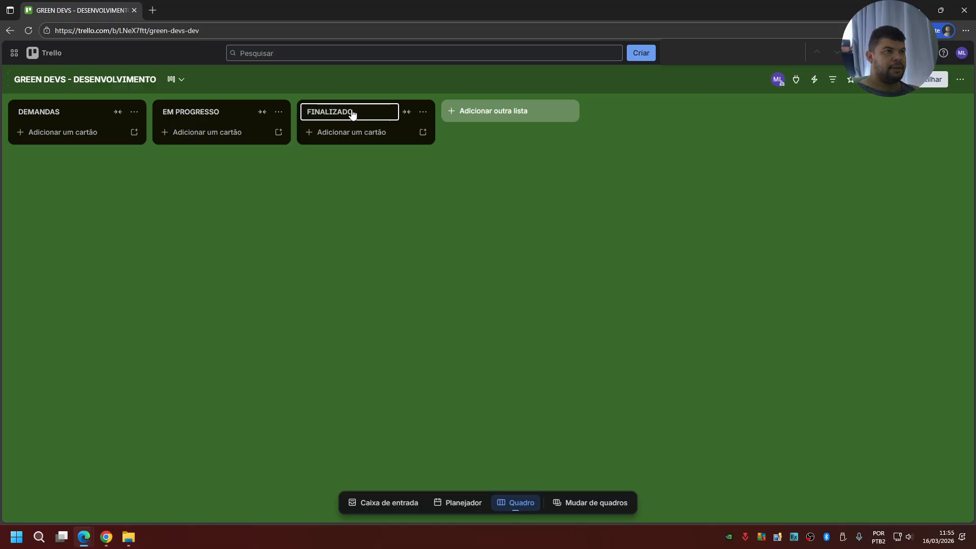
Step: Add a new list named AGUARDANDO and move it between DEMANDAS and EM PROGRESSO
{"action": "left_click", "coordinate": [469, 112]}
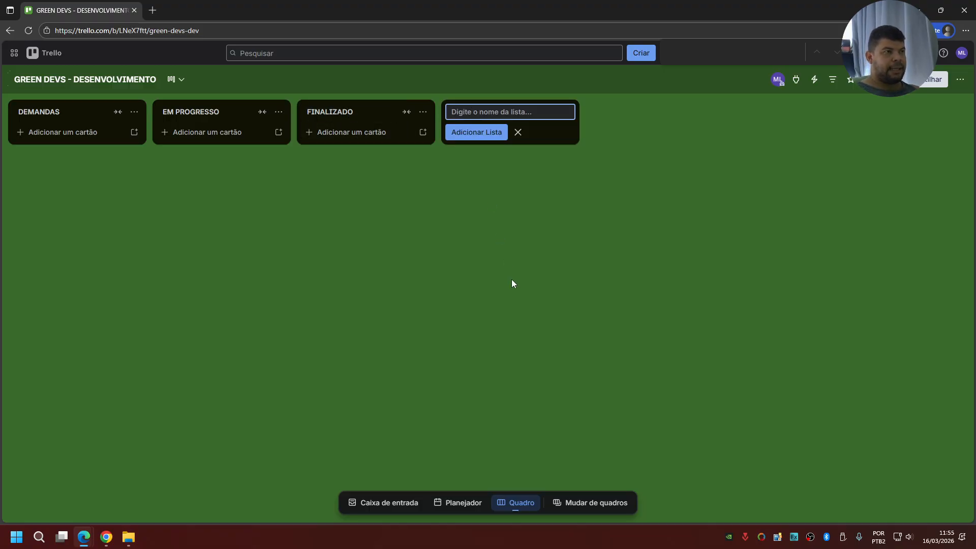
{"action": "type", "text": "AGUARDANDO"}
{"action": "key", "text": "Return"}
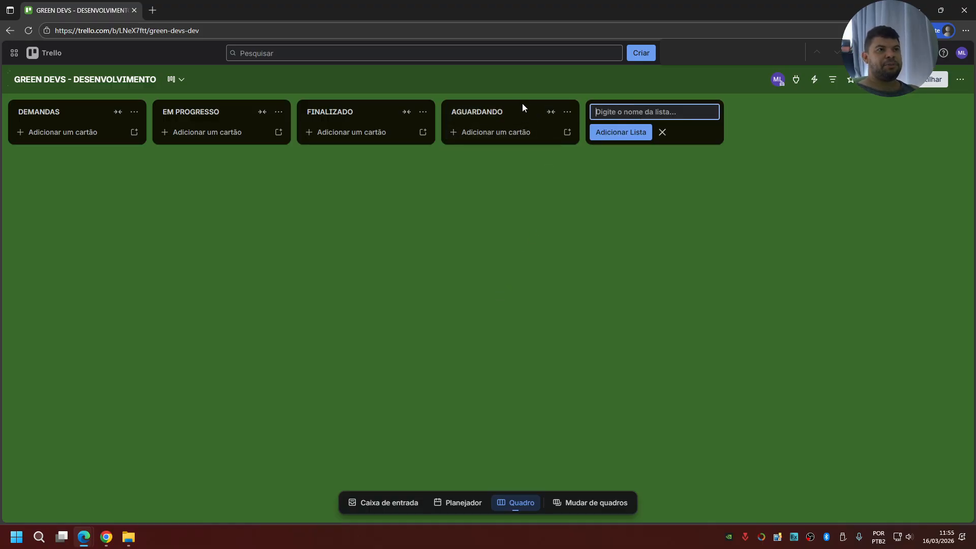
{"action": "left_click_drag", "start_coordinate": [477, 118], "coordinate": [190, 109]}
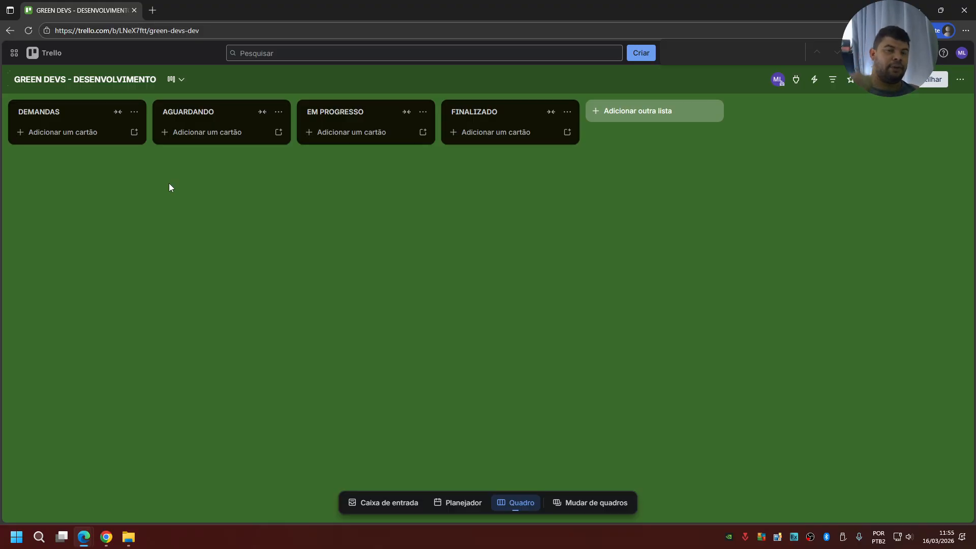
{"action": "left_click", "coordinate": [94, 134]}
{"action": "key", "text": "Escape"}
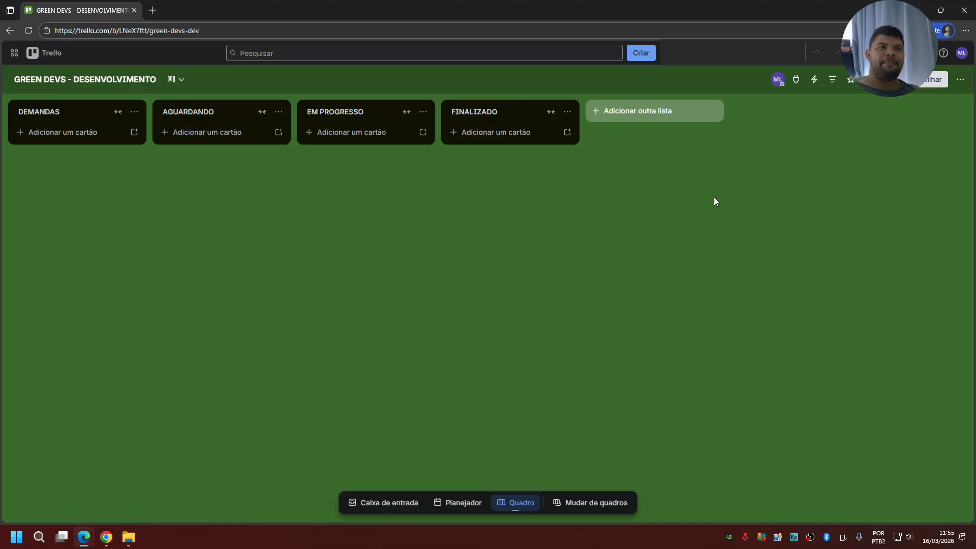
{"action": "left_click", "coordinate": [778, 80]}
{"action": "left_click", "coordinate": [728, 229]}
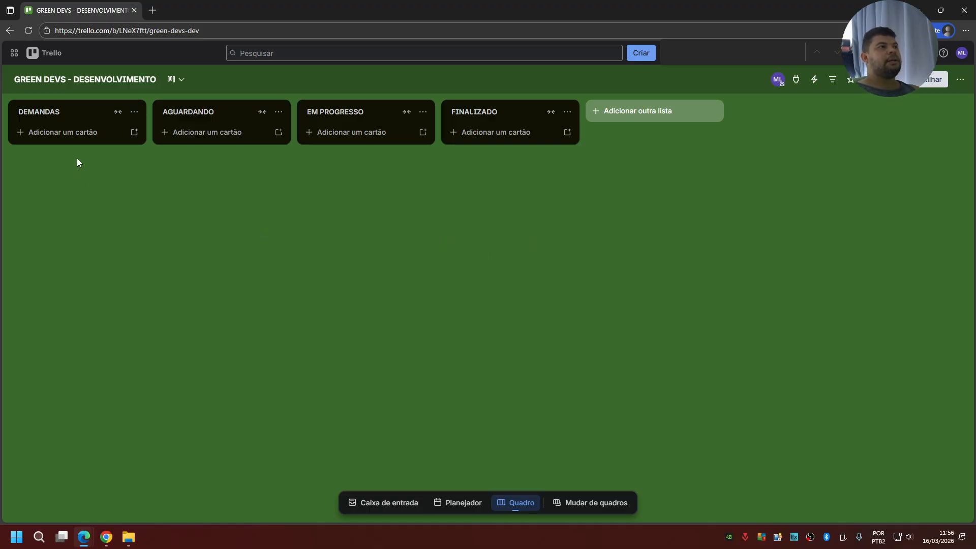
Step: Add a card titled VERIFICAR EXPERTISE DE COLABORADORES to the DEMANDAS list
{"action": "left_click", "coordinate": [88, 133]}
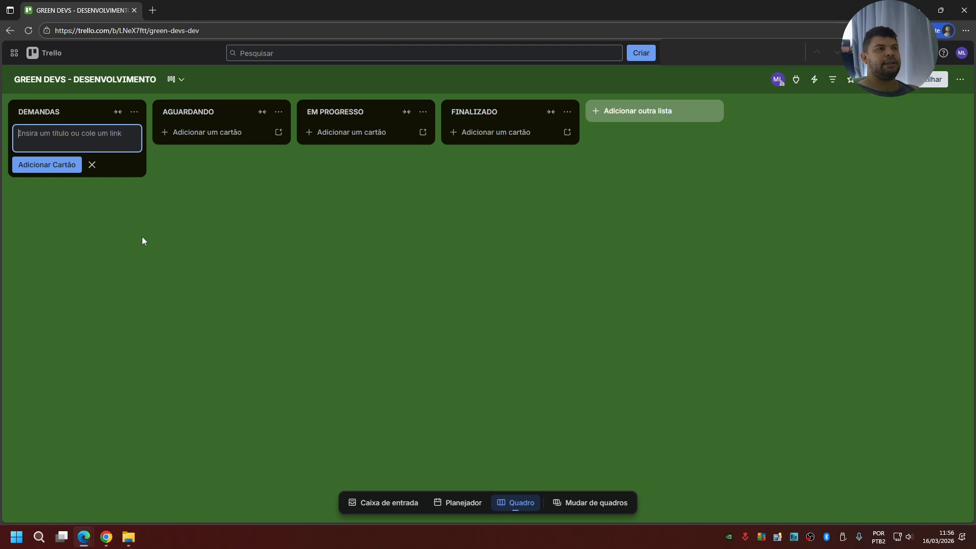
{"action": "type", "text": "VER"}
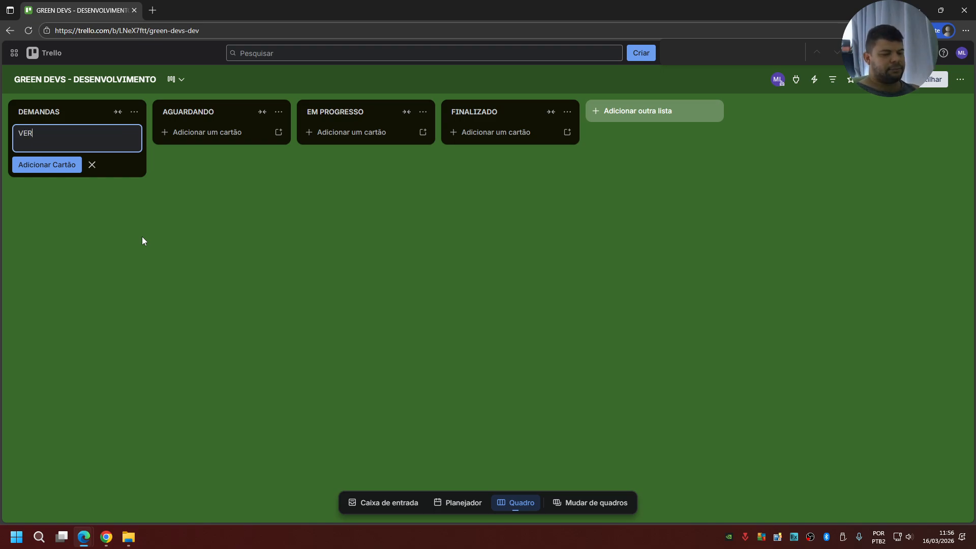
{"action": "type", "text": "IFICAR EX"}
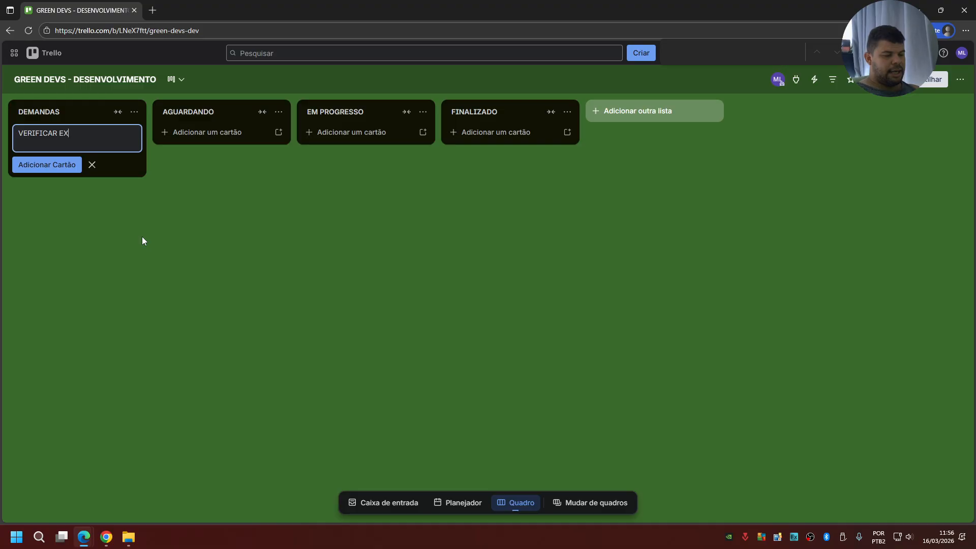
{"action": "type", "text": "PERTISE "}
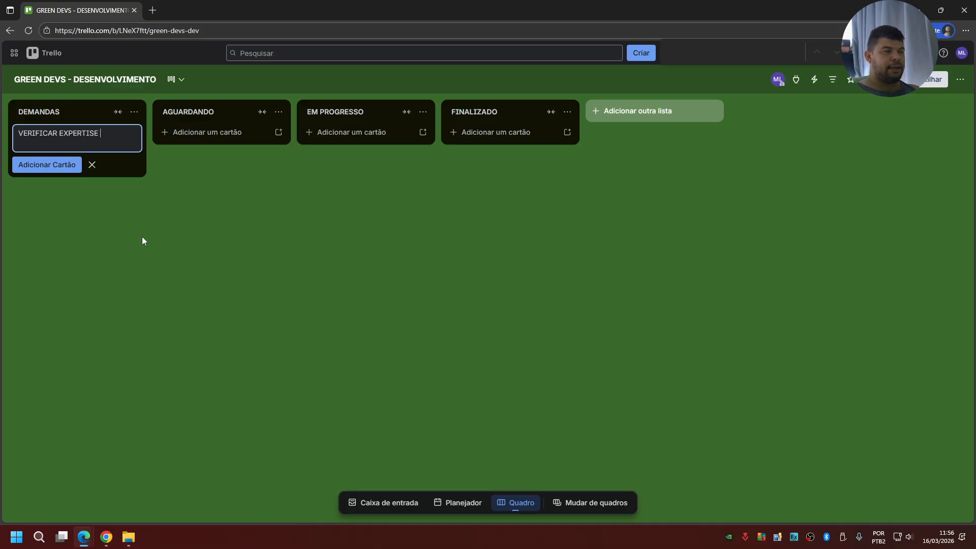
{"action": "type", "text": "DE COLABORADORES"}
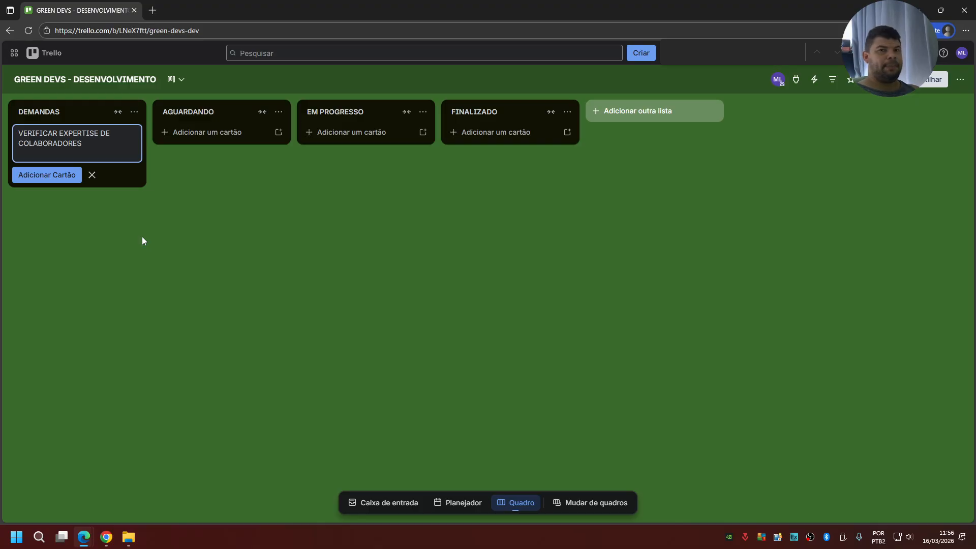
{"action": "left_click", "coordinate": [143, 238]}
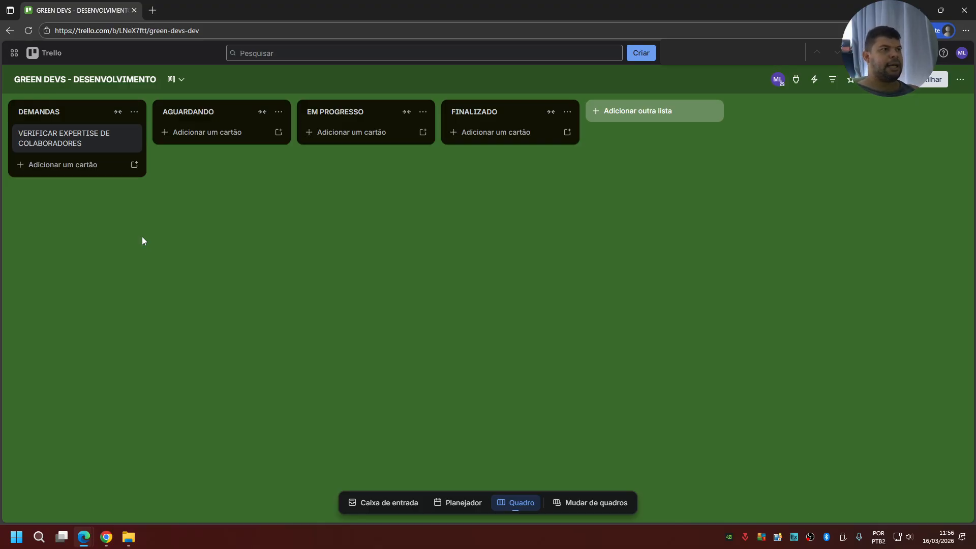
Step: Add a card titled ANÁLISE DO AMBIENTE DO CLIENTE to the DEMANDAS list
{"action": "left_click", "coordinate": [28, 170]}
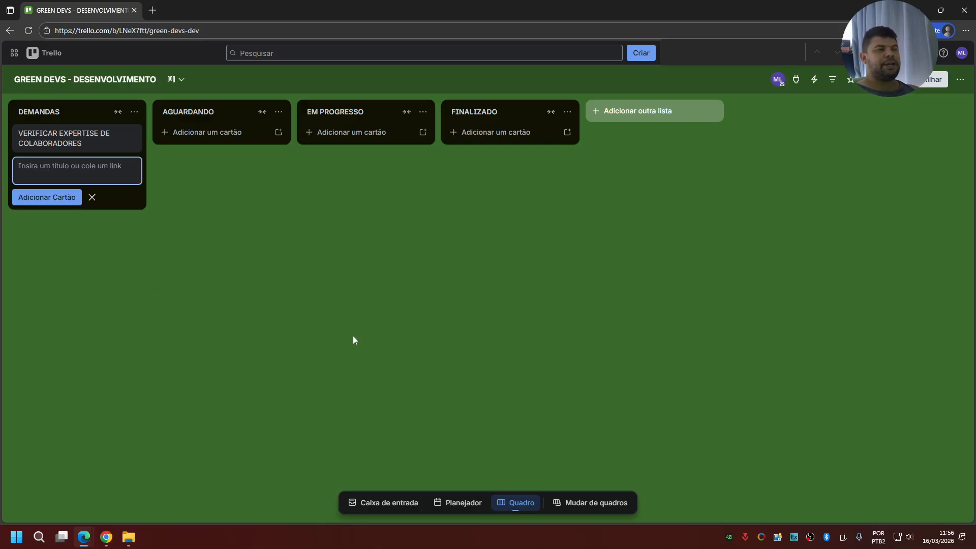
{"action": "type", "text": "AN"}
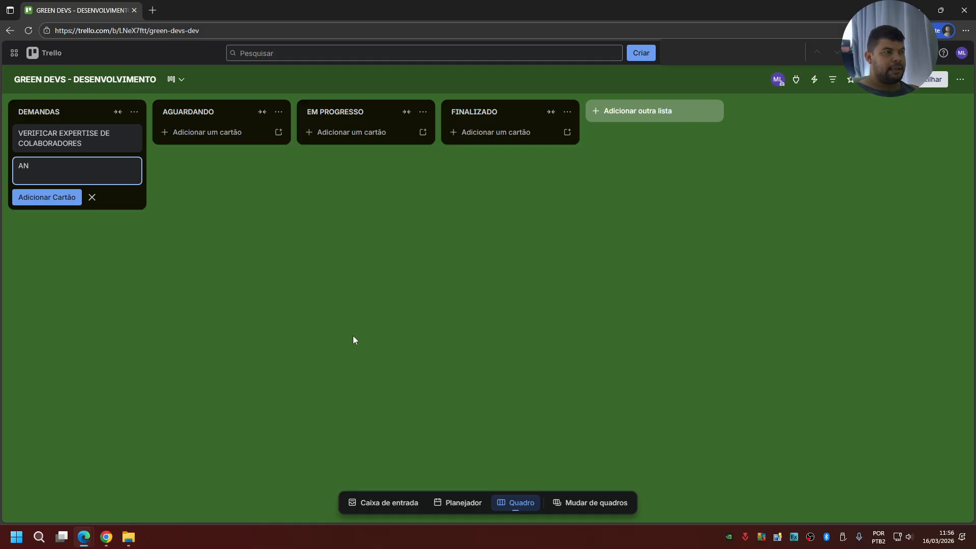
{"action": "type", "text": "ÁLISE D"}
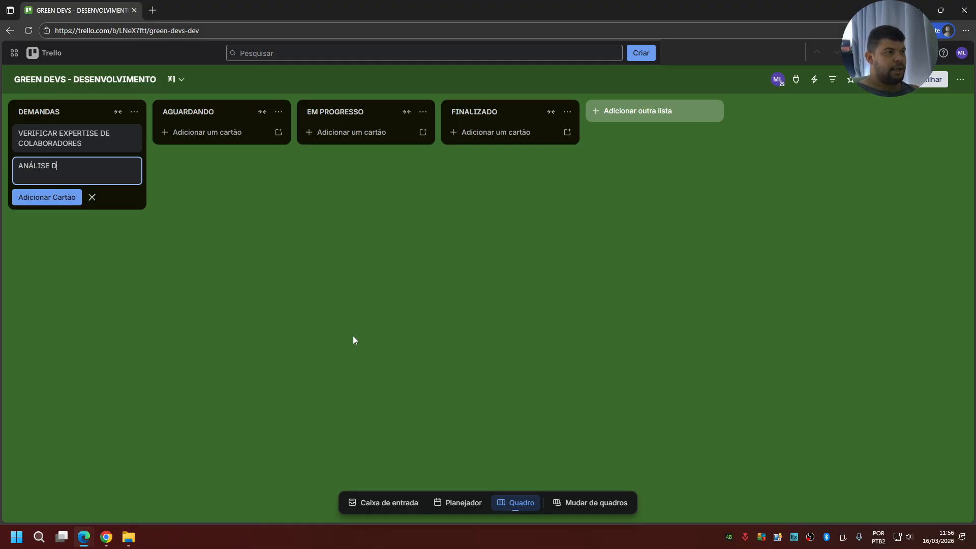
{"action": "type", "text": "O AMBIENTE"}
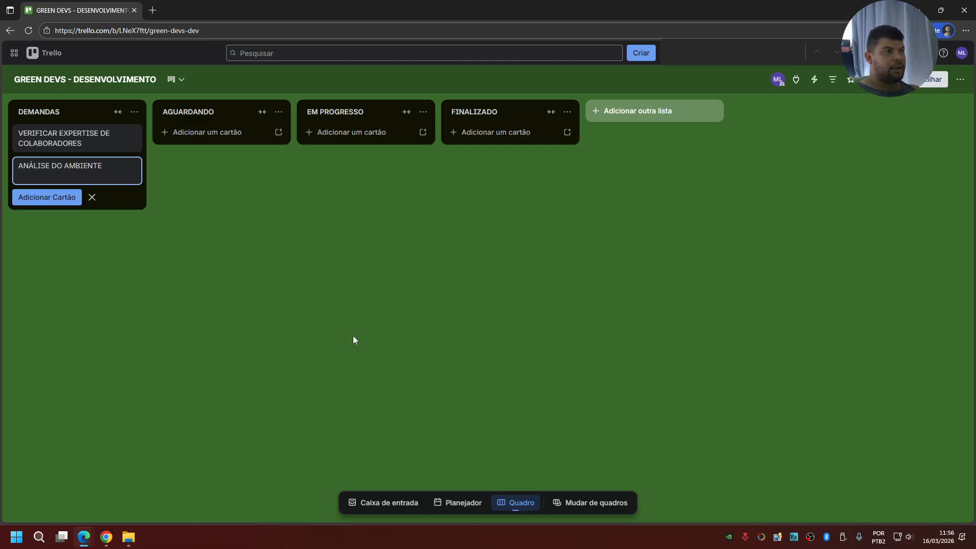
{"action": "type", "text": " DO CL"}
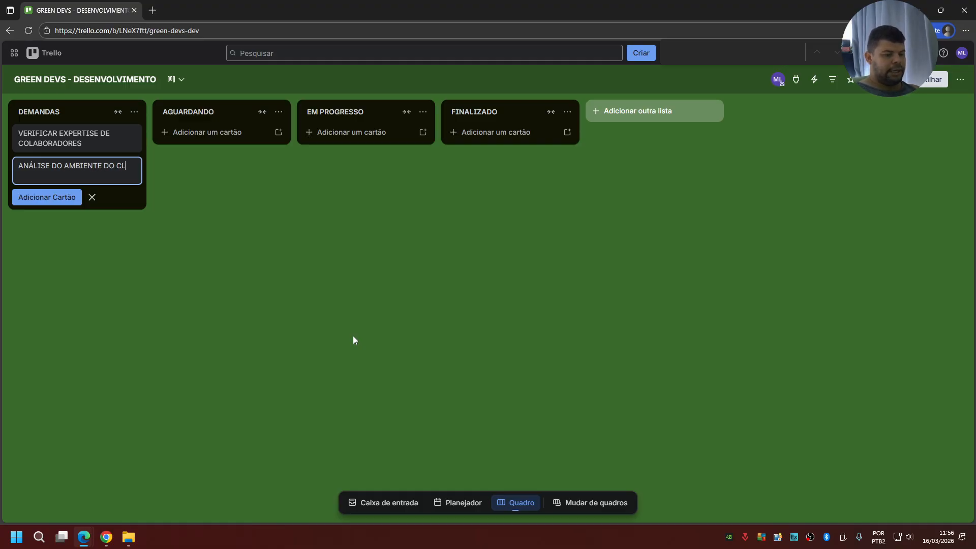
{"action": "type", "text": "IENTE"}
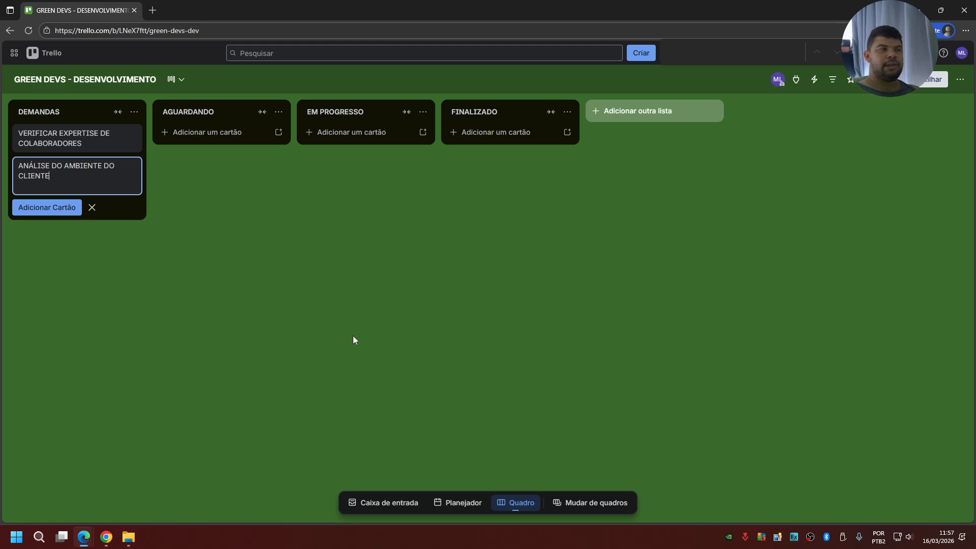
{"action": "key", "text": "Return"}
Step: Add a card titled ESBOÇO DA APLICAÇÃO WEB to the DEMANDAS list
{"action": "left_click", "coordinate": [53, 198]}
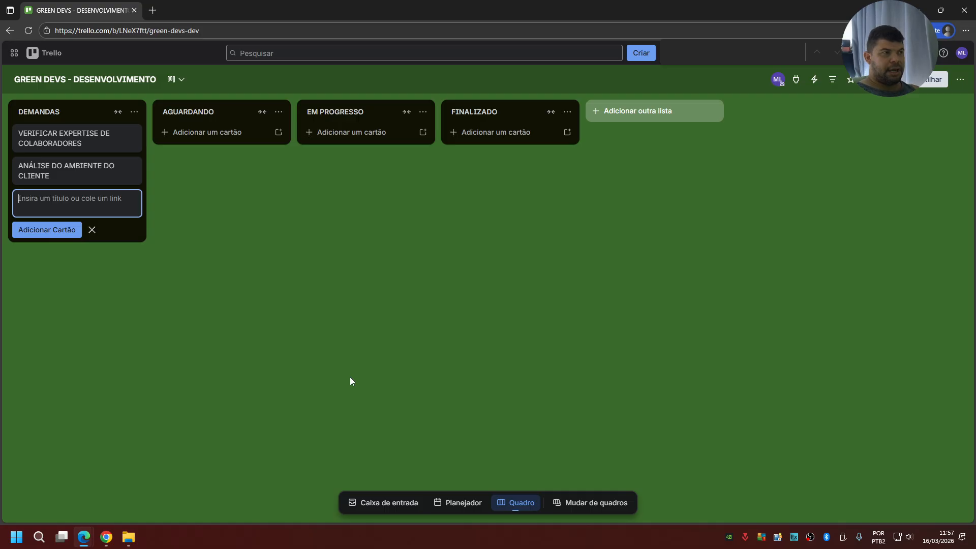
{"action": "type", "text": "E"}
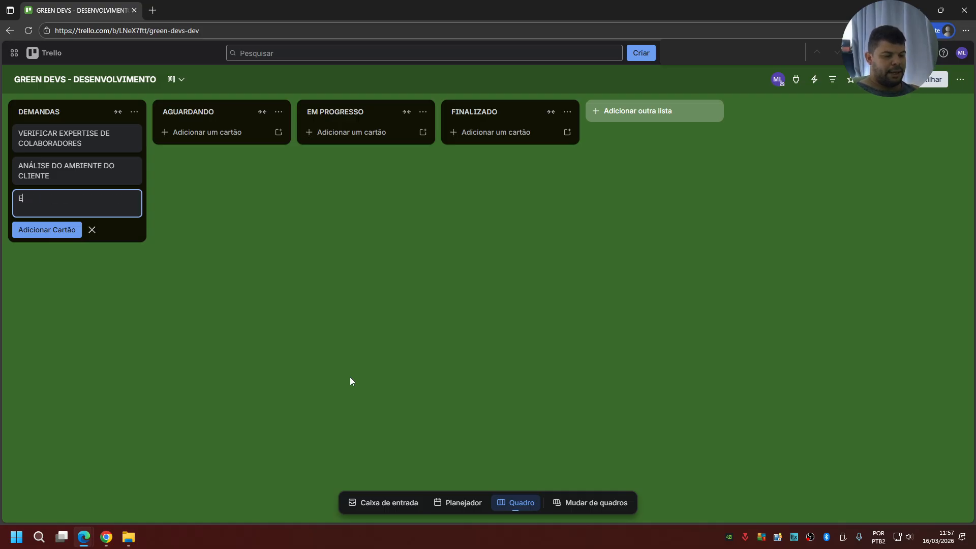
{"action": "type", "text": "SBOÇO"}
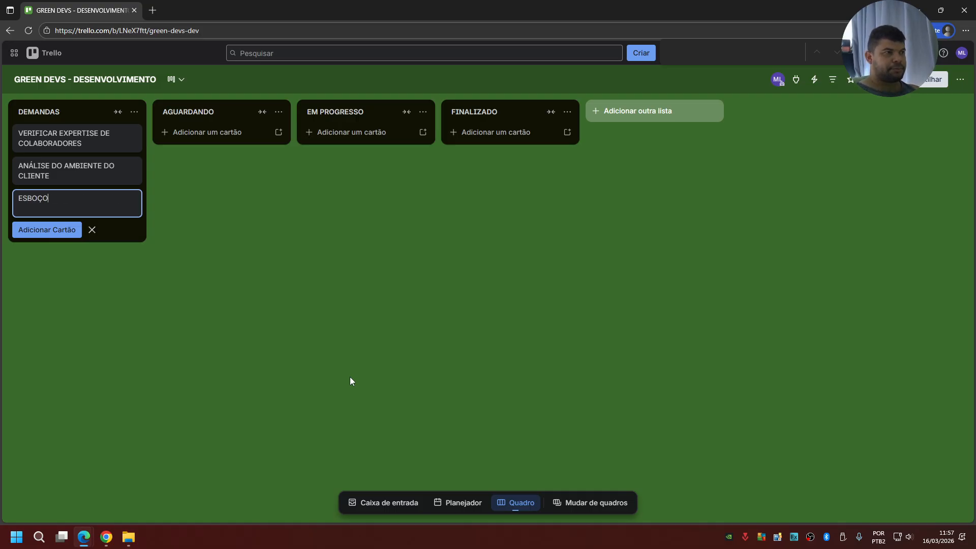
{"action": "type", "text": " DA APLICAÇÃO WEB"}
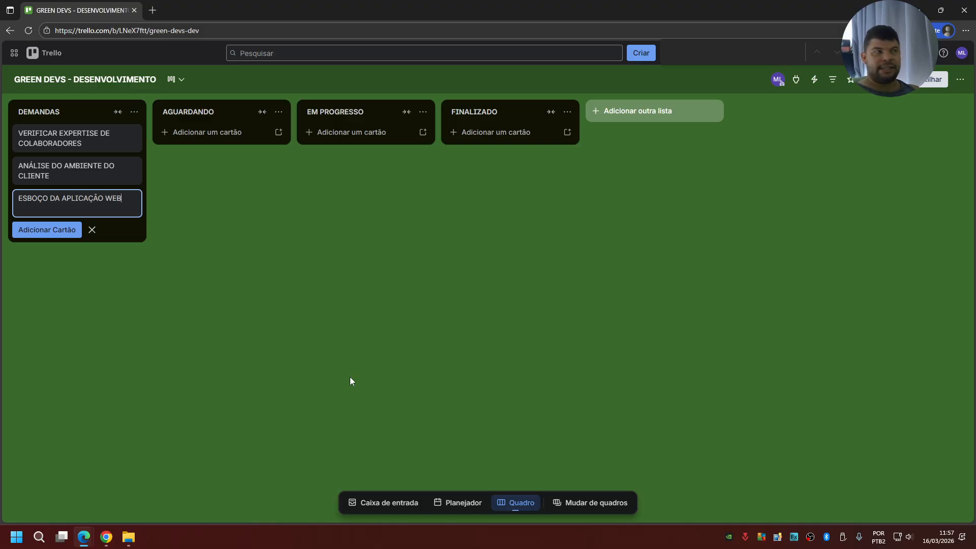
{"action": "key", "text": "Return"}
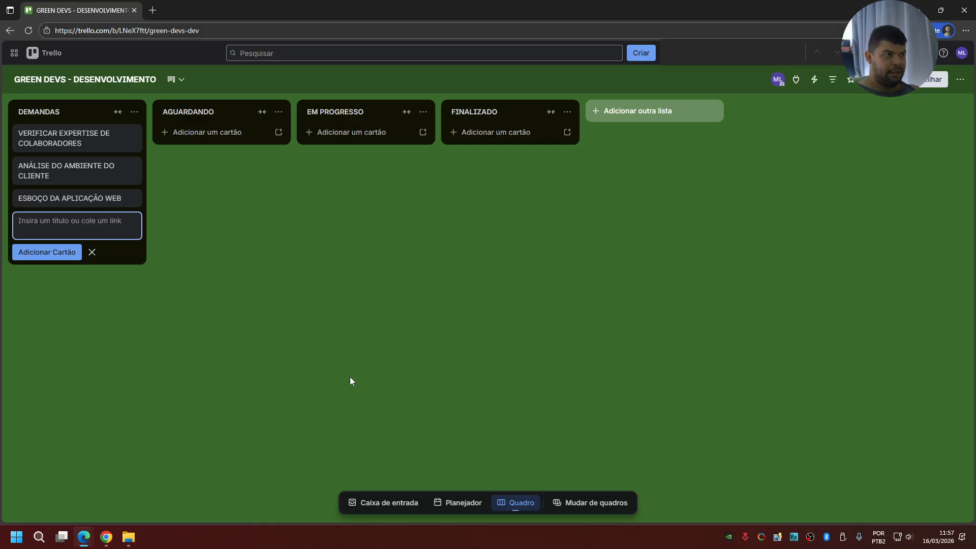
Step: Add a card titled ENTREGA DA ESTRUTURA DO SISTEMA to the DEMANDAS list and finish adding cards
{"action": "type", "text": "EN"}
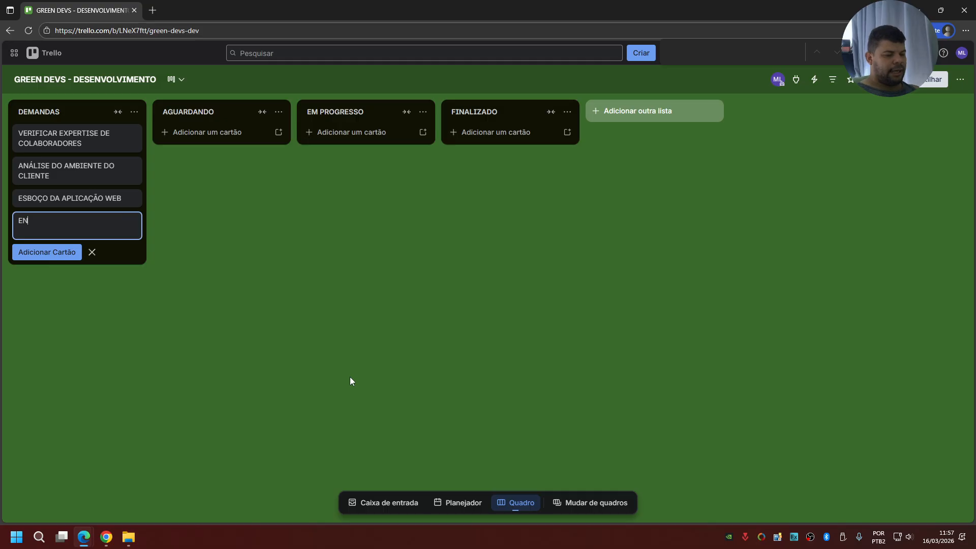
{"action": "type", "text": "TREGA DA ESTRUTURA"}
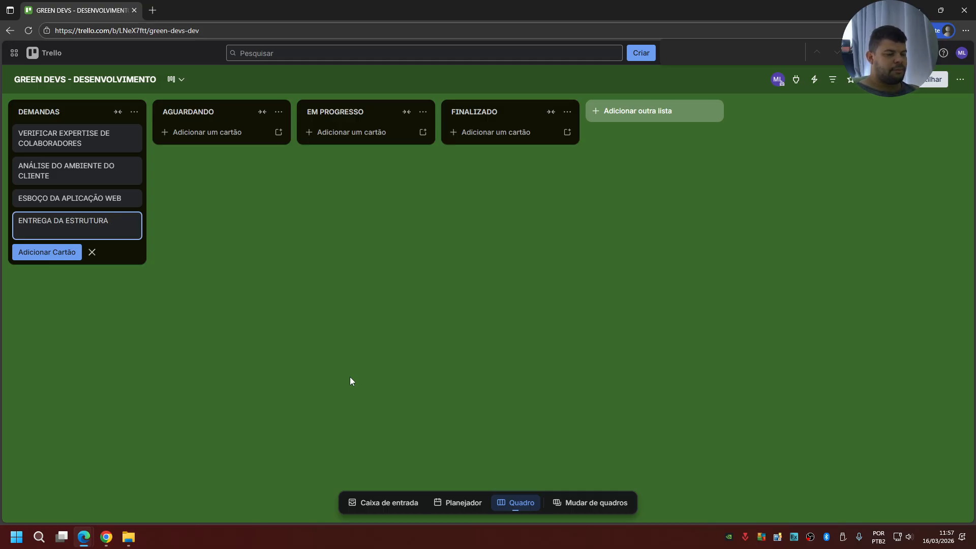
{"action": "type", "text": "DO "}
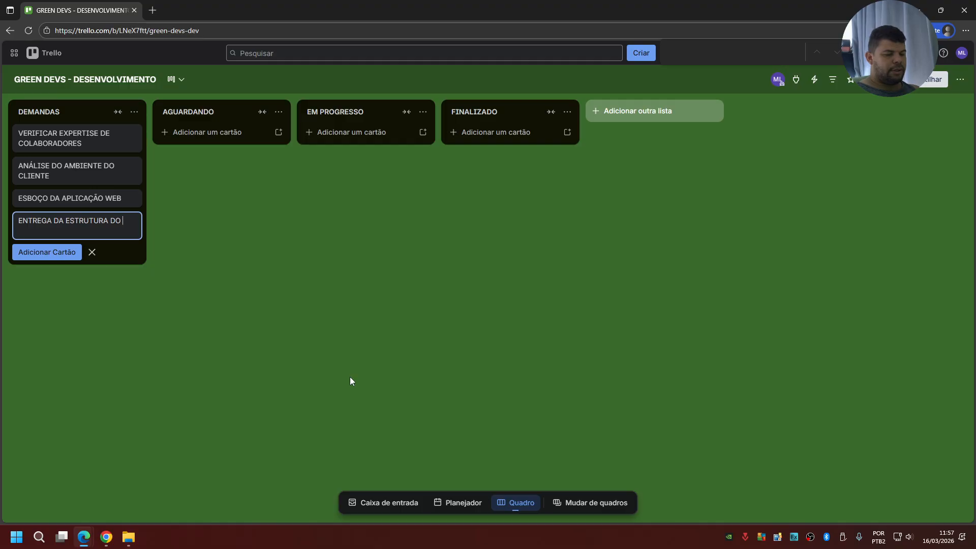
{"action": "type", "text": "SISTEMA"}
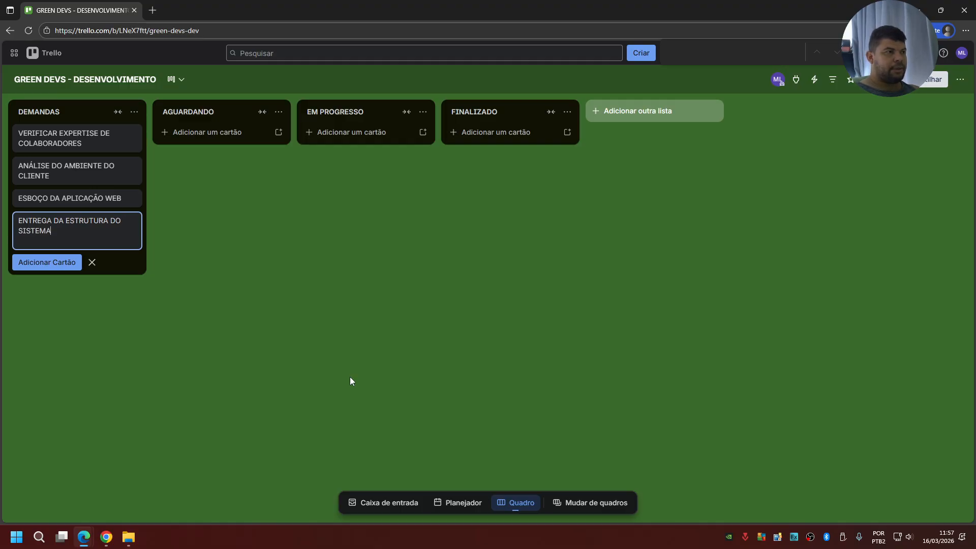
{"action": "key", "text": "Return"}
{"action": "key", "text": "Escape"}
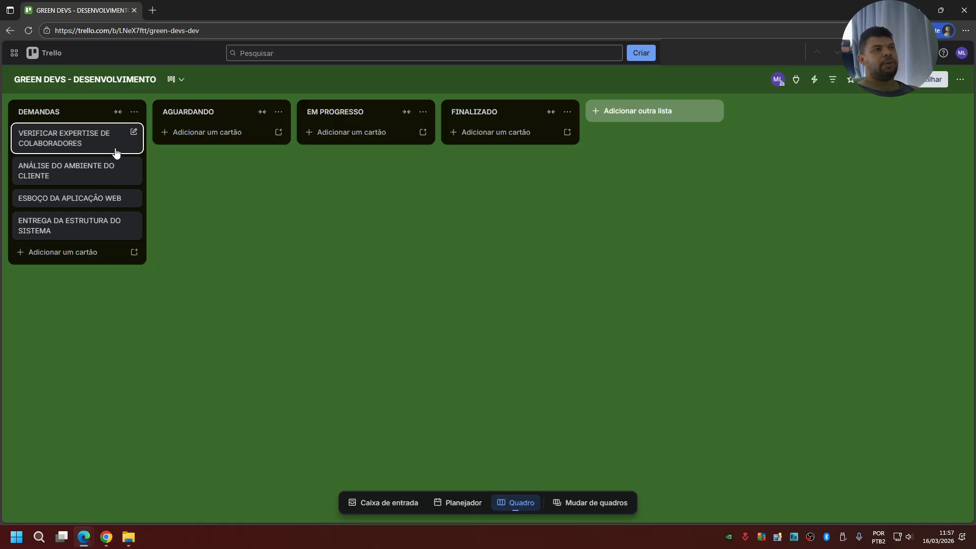
Step: Start a bulleted description on the VERIFICAR EXPERTISE DE COLABORADORES card with the items GESTOR and DESENVOLVEDORES
{"action": "left_click", "coordinate": [98, 148]}
{"action": "left_click", "coordinate": [337, 231]}
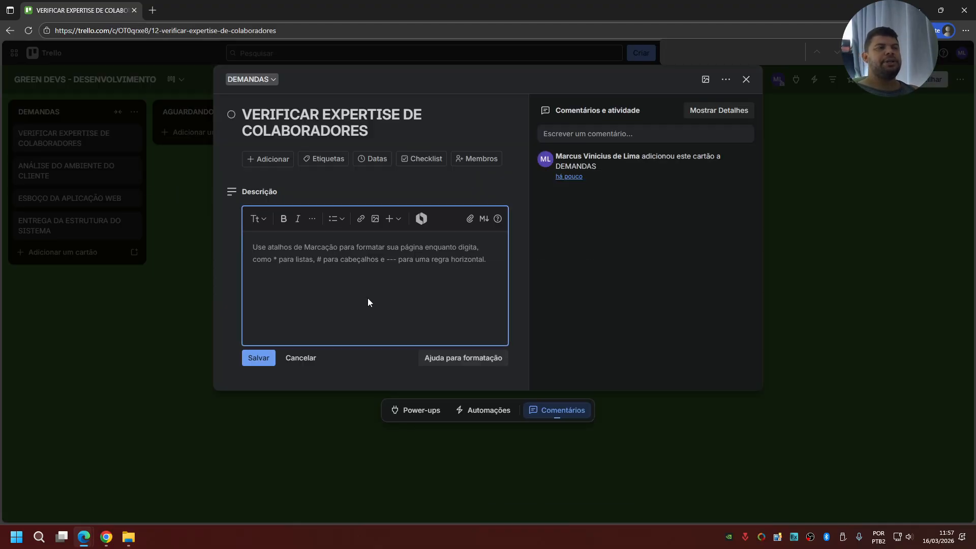
{"action": "type", "text": "-"}
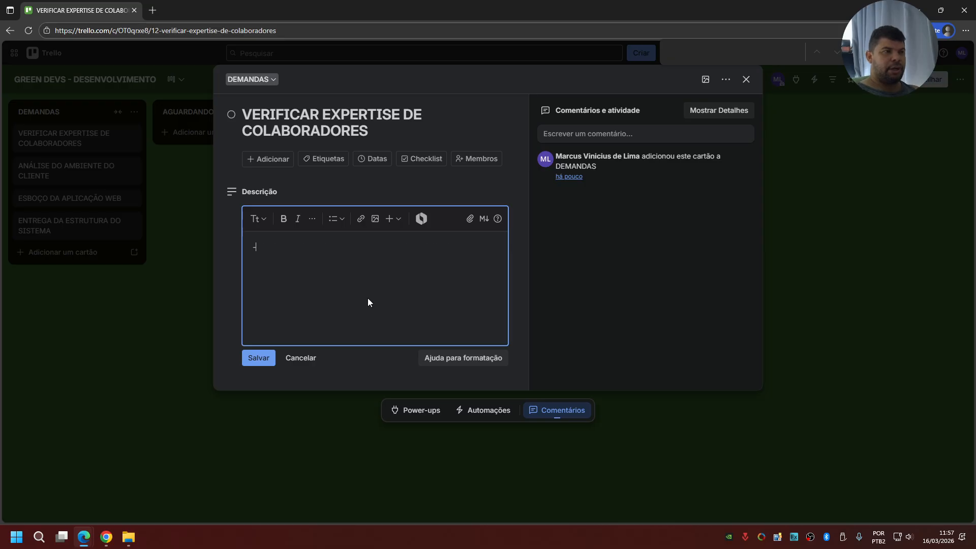
{"action": "key", "text": "BackSpace"}
{"action": "type", "text": "- "}
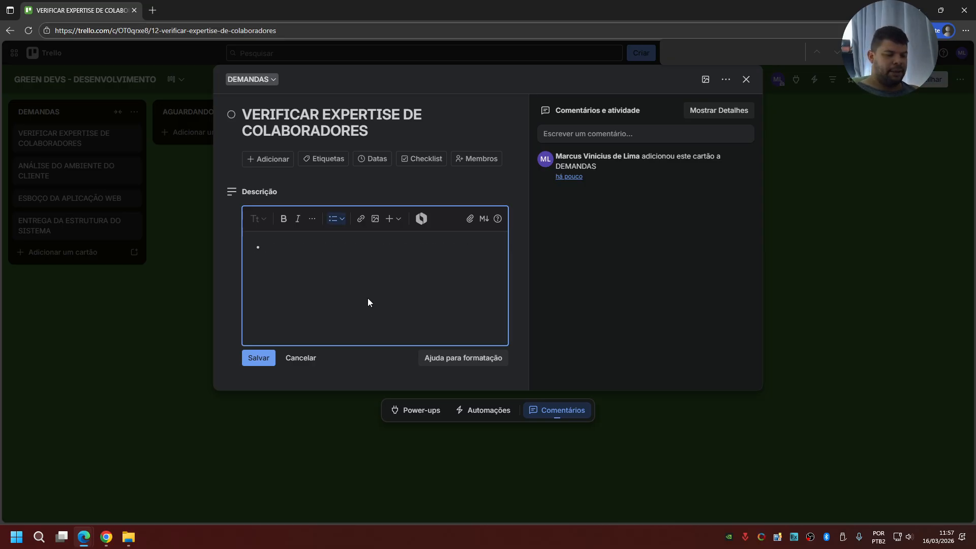
{"action": "type", "text": "GESTOR"}
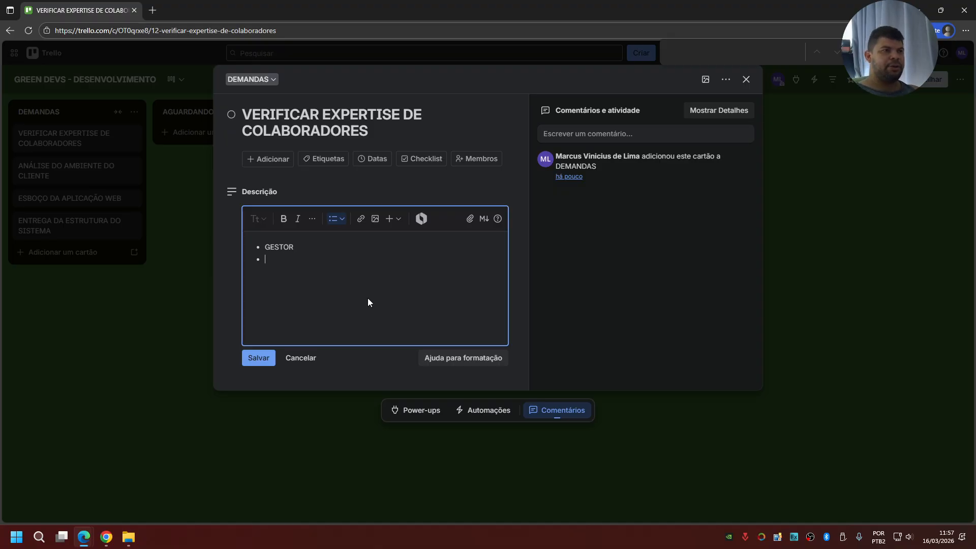
{"action": "type", "text": "DESENVOL"}
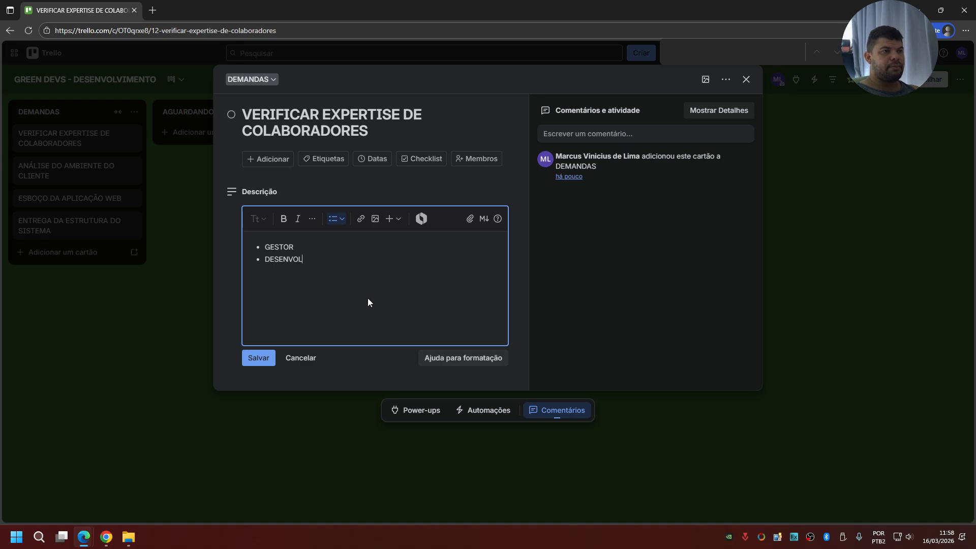
{"action": "type", "text": "VEDORESS"}
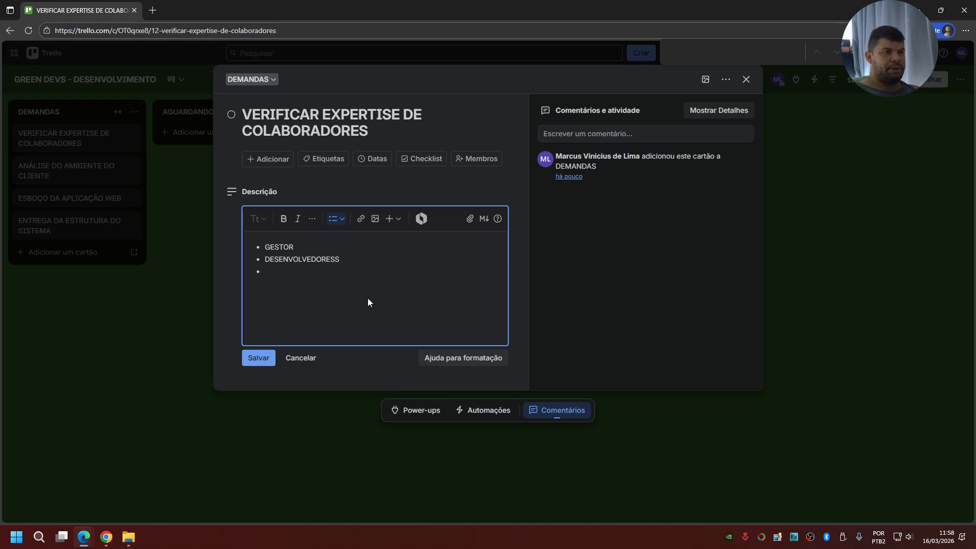
{"action": "key", "text": "BackSpace"}
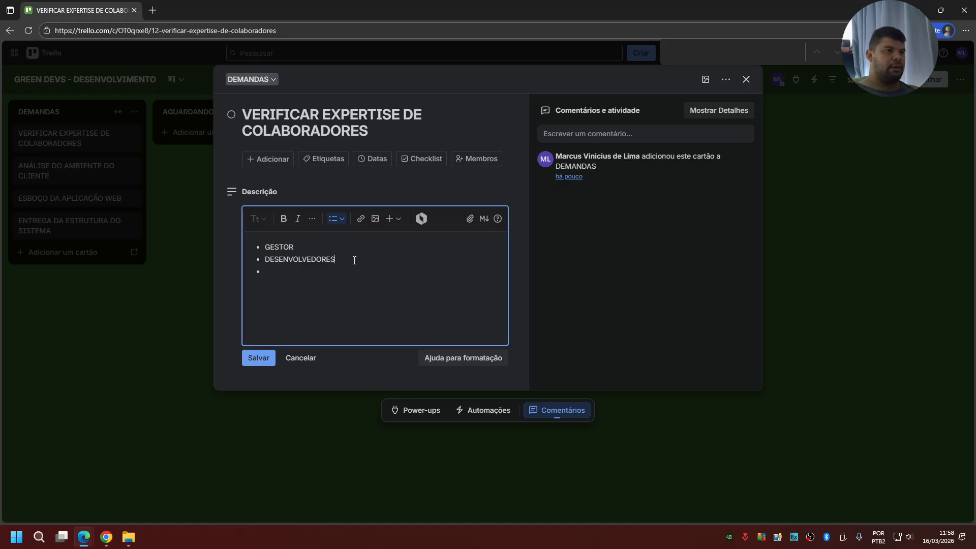
Step: Add the bullets DOCUMENTADORES and DESIGNERS to the description, save it and close the card
{"action": "left_click", "coordinate": [331, 270]}
{"action": "type", "text": "DOCUMENTADORES "}
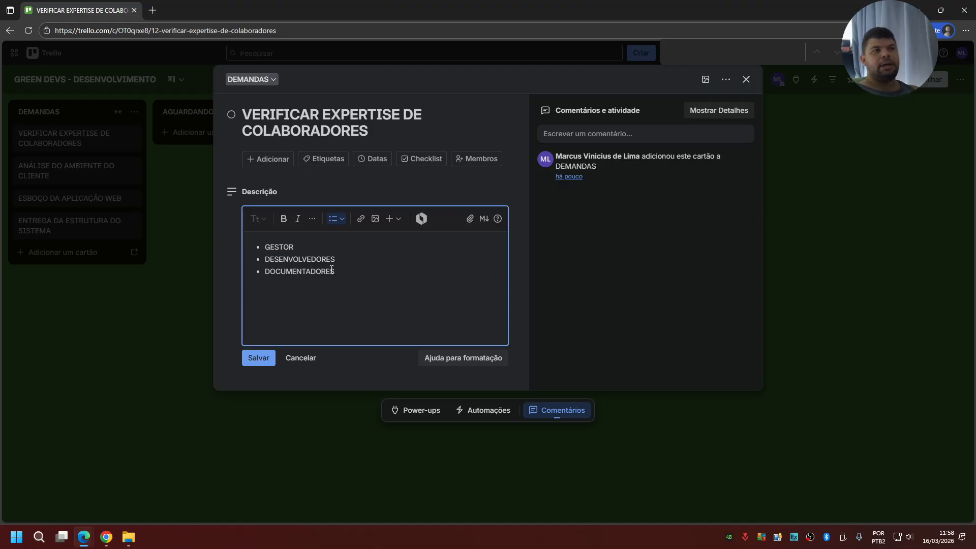
{"action": "type", "text": "D"}
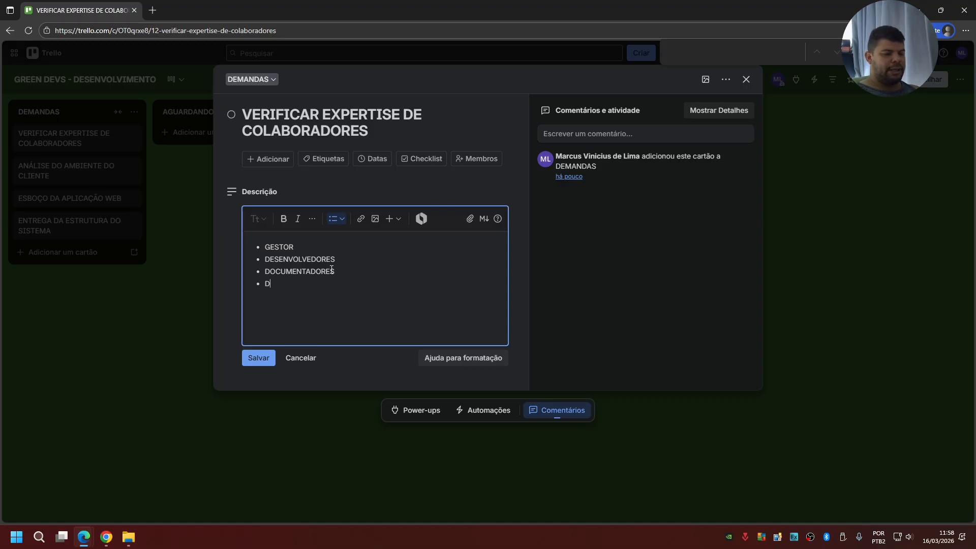
{"action": "type", "text": "ESIGNERS"}
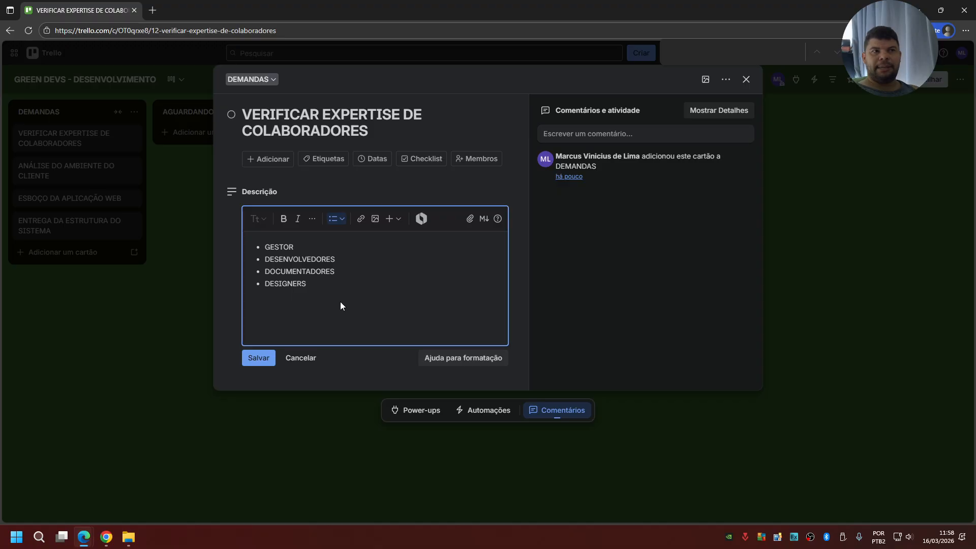
{"action": "key", "text": "Return"}
{"action": "key", "text": "Return"}
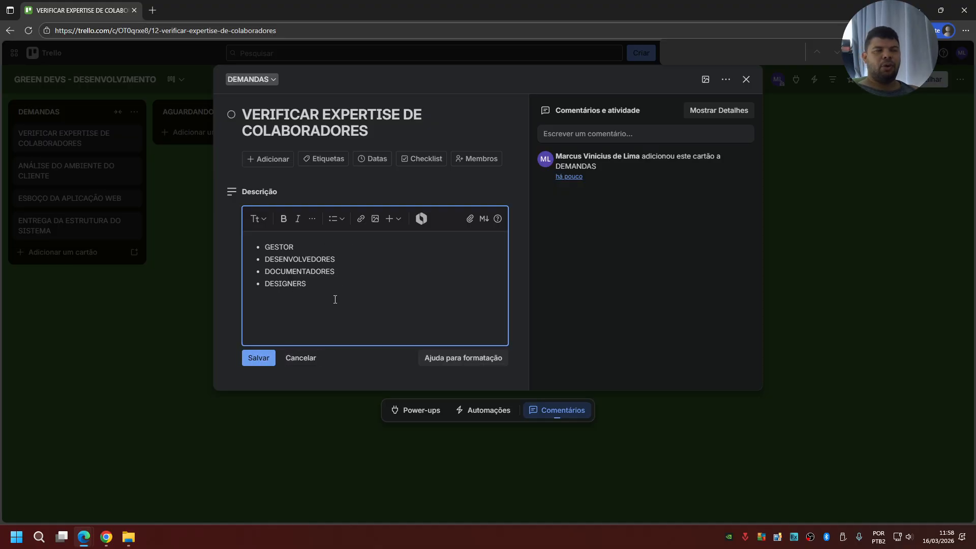
{"action": "left_click", "coordinate": [258, 358]}
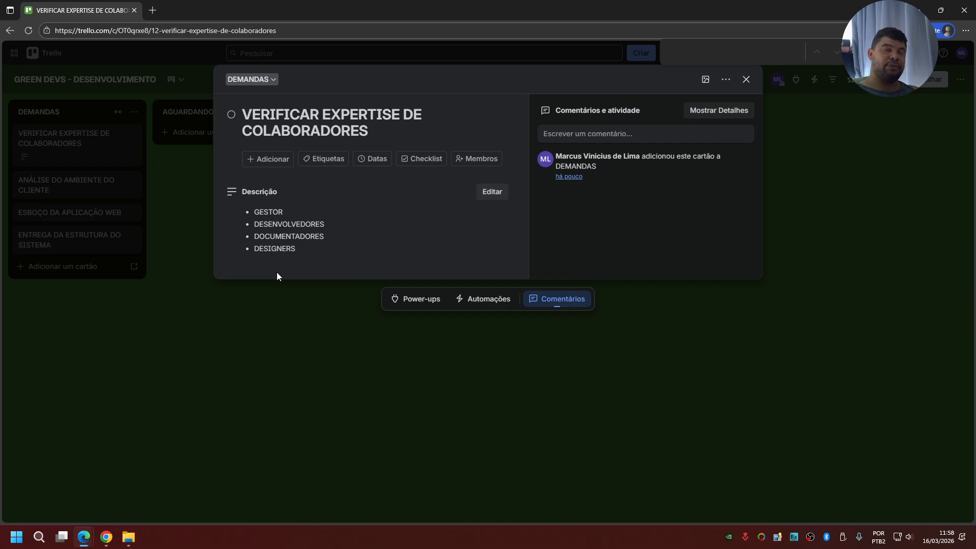
{"action": "left_click", "coordinate": [273, 280]}
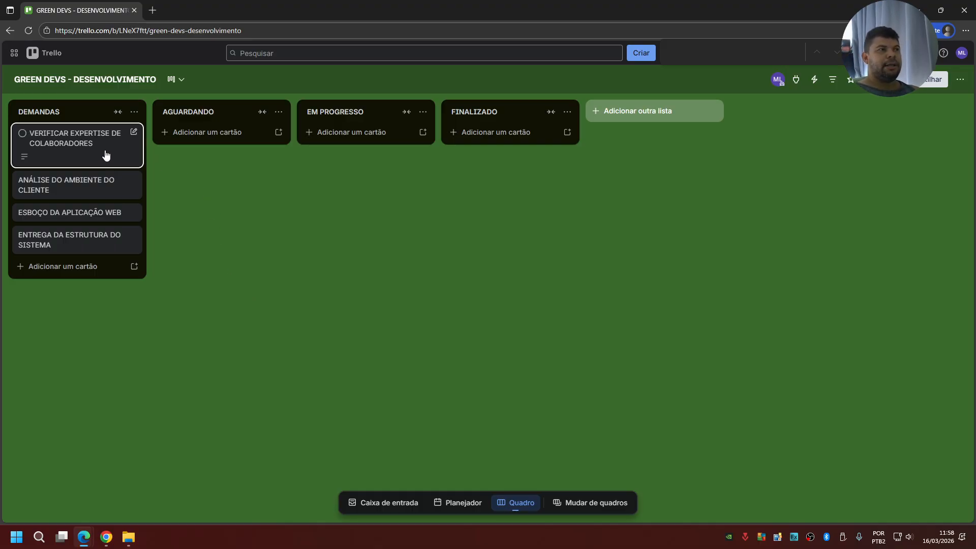
Step: Move the VERIFICAR EXPERTISE DE COLABORADORES card to AGUARDANDO and back to the start of DEMANDAS
{"action": "left_click_drag", "start_coordinate": [78, 152], "coordinate": [222, 157]}
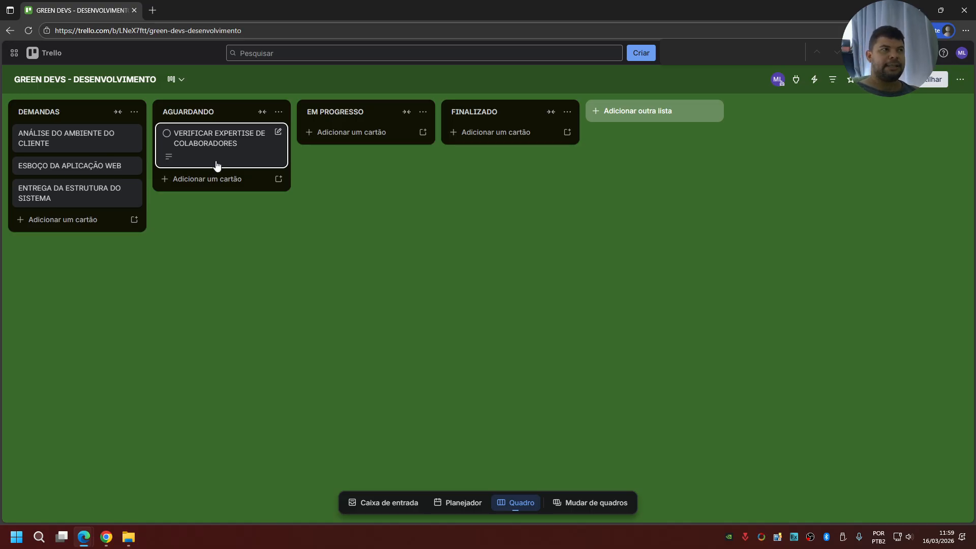
{"action": "left_click_drag", "start_coordinate": [209, 153], "coordinate": [97, 148]}
Step: Apply the red EM ANDAMENTO label to the VERIFICAR EXPERTISE DE COLABORADORES card and remove it again
{"action": "left_click", "coordinate": [93, 144]}
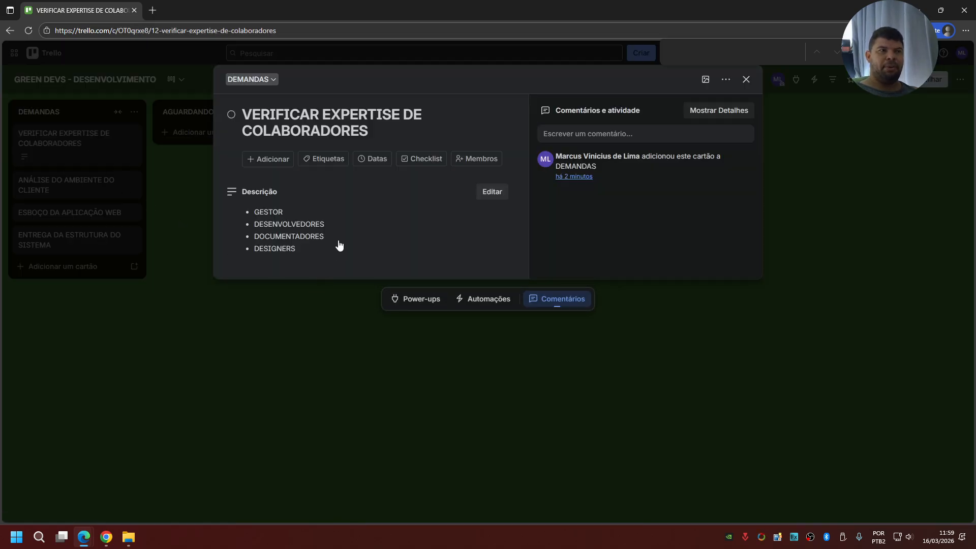
{"action": "left_click", "coordinate": [333, 168]}
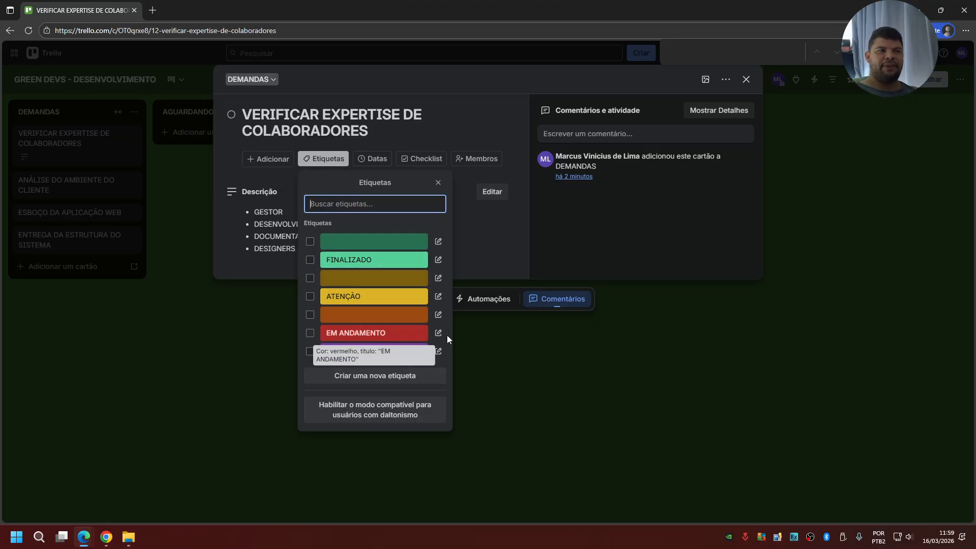
{"action": "left_click", "coordinate": [397, 334]}
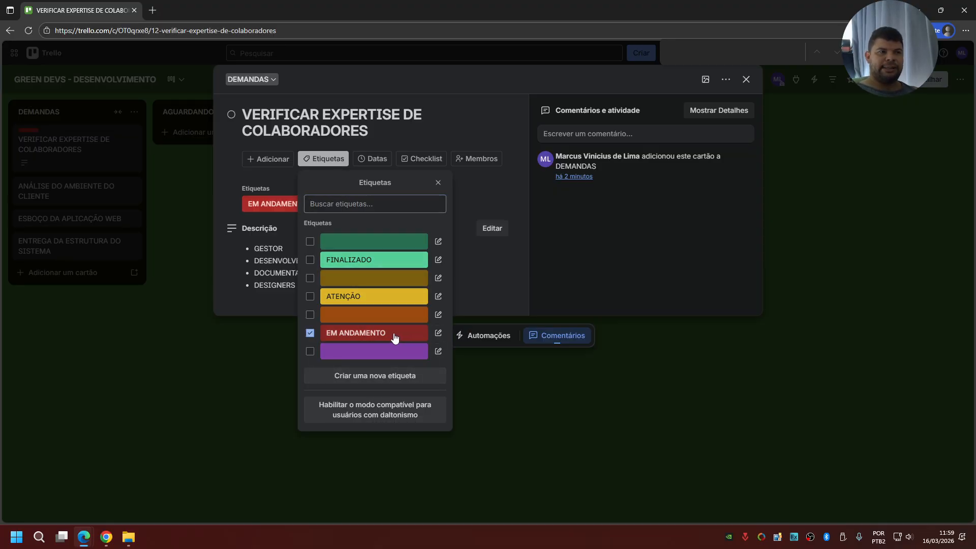
{"action": "left_click", "coordinate": [310, 333]}
Step: Try adding extra characters to the red EM ANDAMENTO label's title, restore the original title and save the label
{"action": "left_click", "coordinate": [438, 334]}
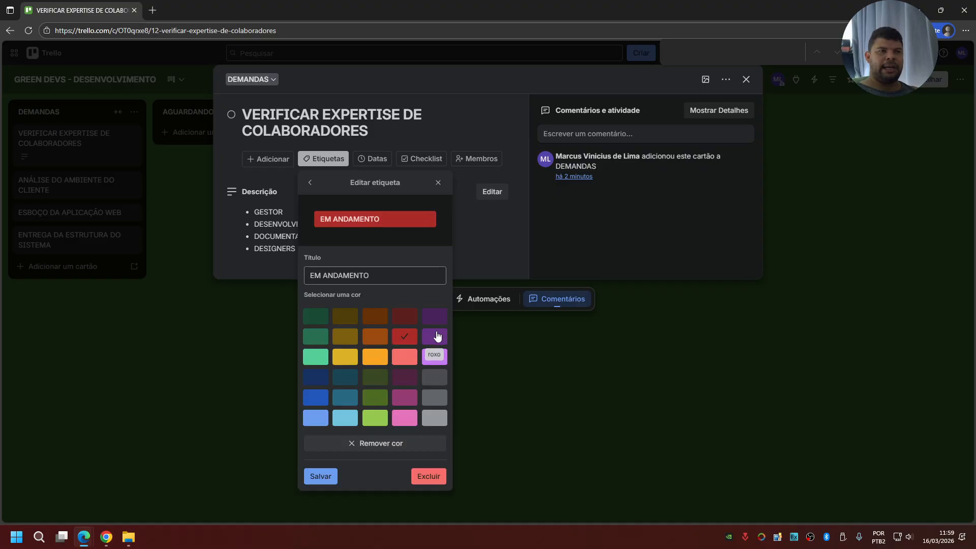
{"action": "left_click", "coordinate": [379, 275]}
{"action": "type", "text": "GGGFD"}
{"action": "key", "text": "BackSpace"}
{"action": "key", "text": "BackSpace"}
{"action": "key", "text": "BackSpace"}
{"action": "key", "text": "BackSpace"}
{"action": "key", "text": "BackSpace"}
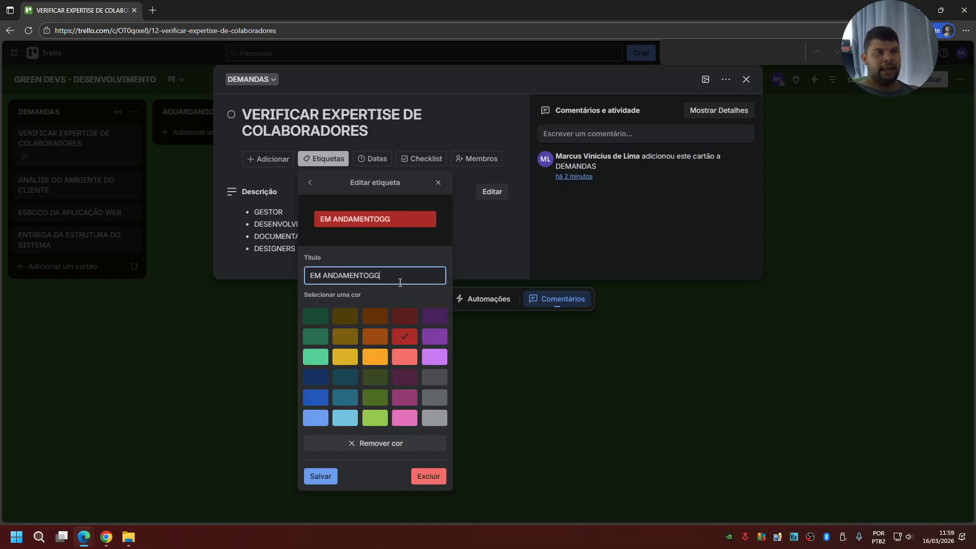
{"action": "left_click", "coordinate": [322, 477]}
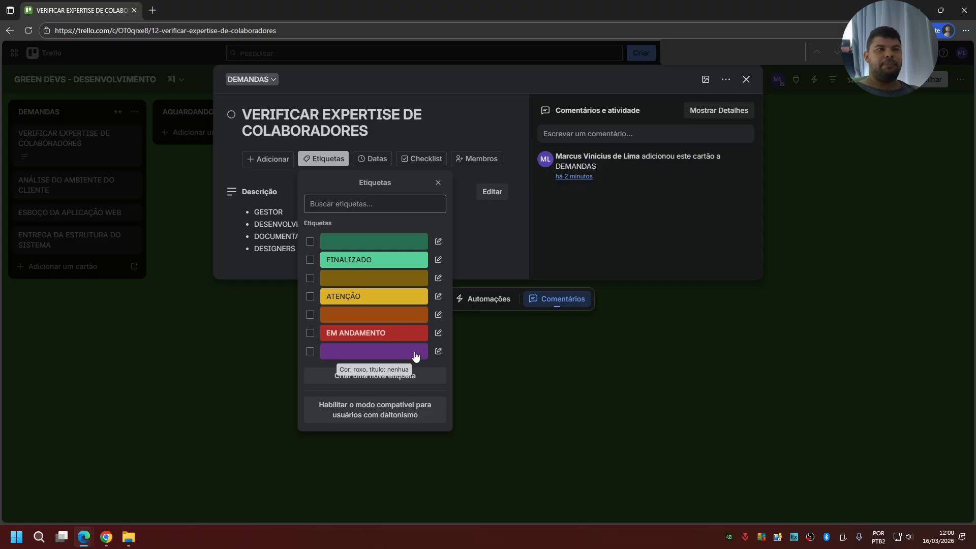
Step: Apply the red EM ANDAMENTO label to the VERIFICAR EXPERTISE DE COLABORADORES card and close the card
{"action": "left_click", "coordinate": [310, 333]}
{"action": "key", "text": "Escape"}
{"action": "key", "text": "Escape"}
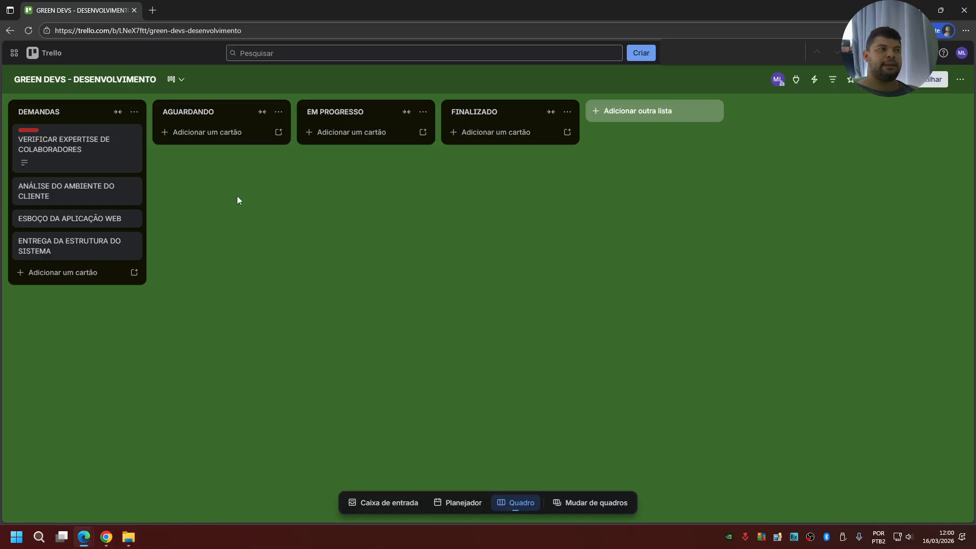
Step: Toggle the label display on the board's cards, leaving the label titles expanded
{"action": "left_click", "coordinate": [30, 131]}
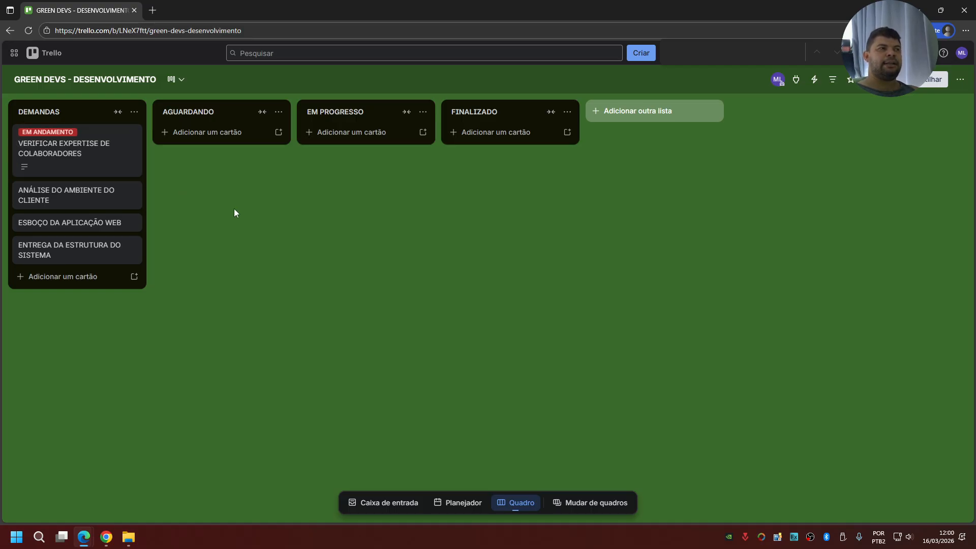
{"action": "left_click", "coordinate": [73, 133]}
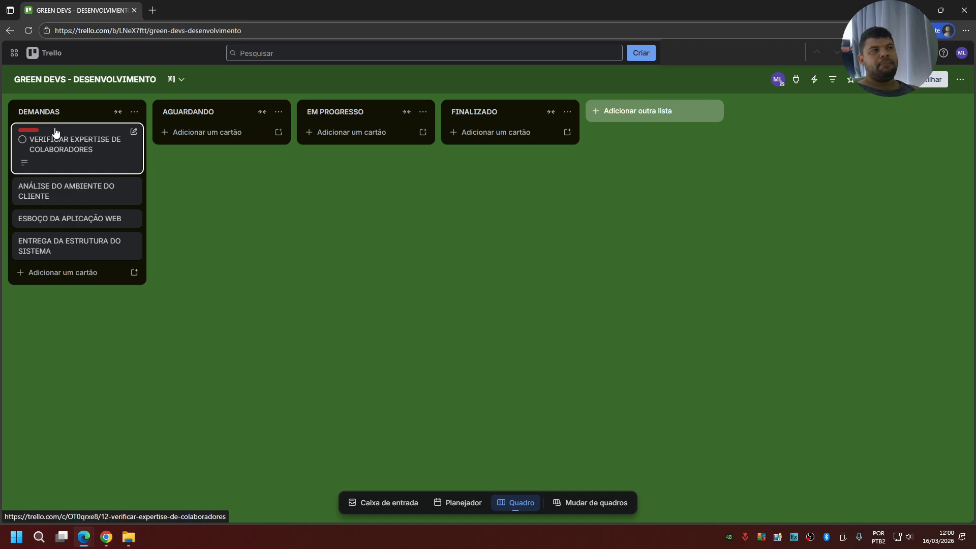
{"action": "left_click", "coordinate": [34, 132]}
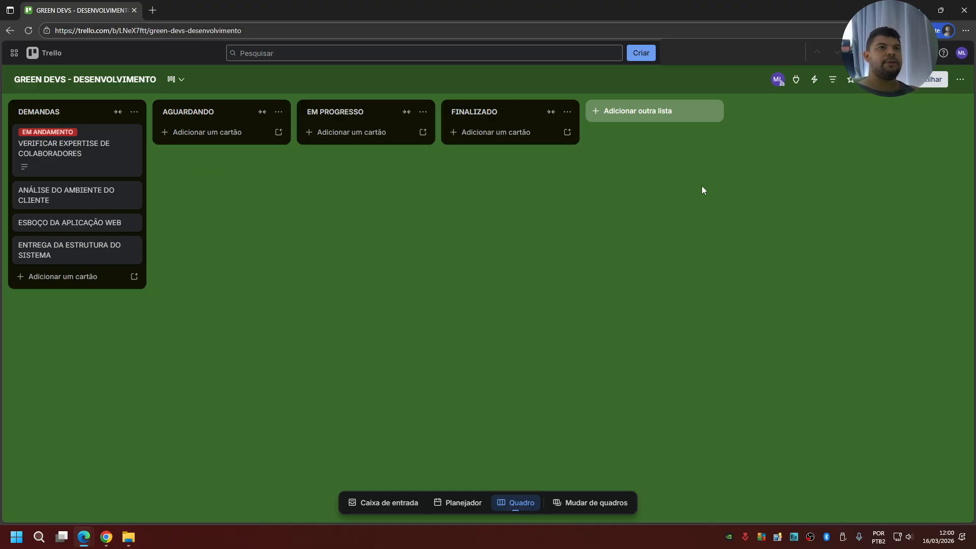
Step: Review the board's activity history and close it
{"action": "left_click", "coordinate": [960, 80]}
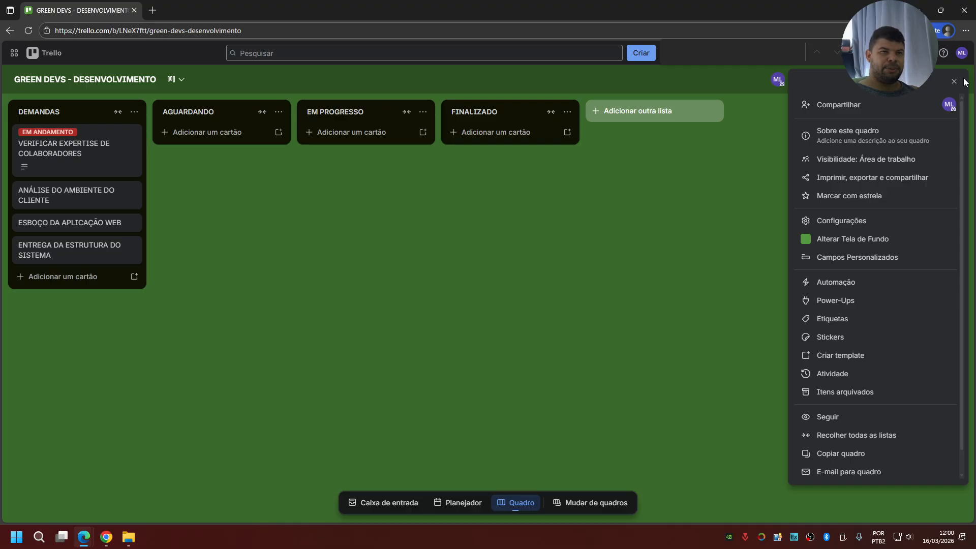
{"action": "left_click", "coordinate": [851, 377]}
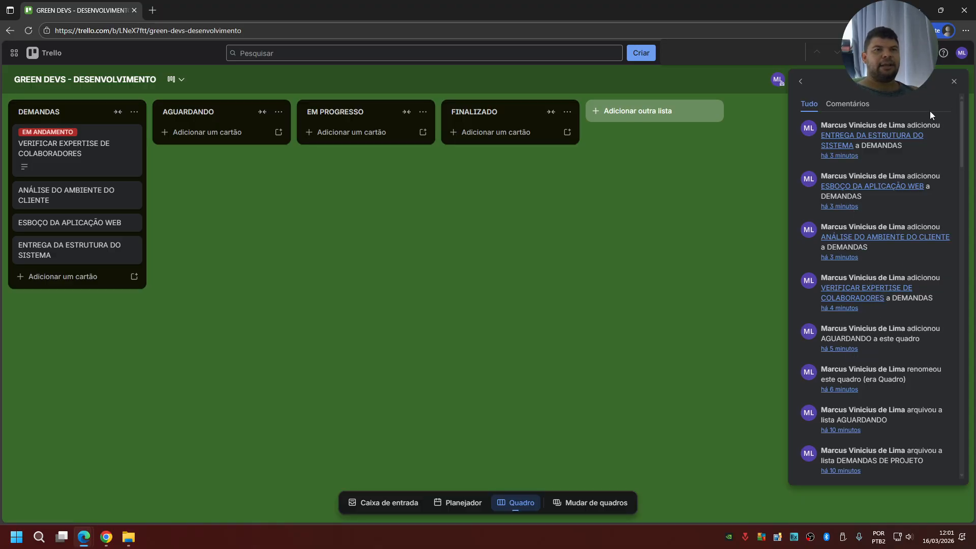
{"action": "left_click", "coordinate": [954, 82]}
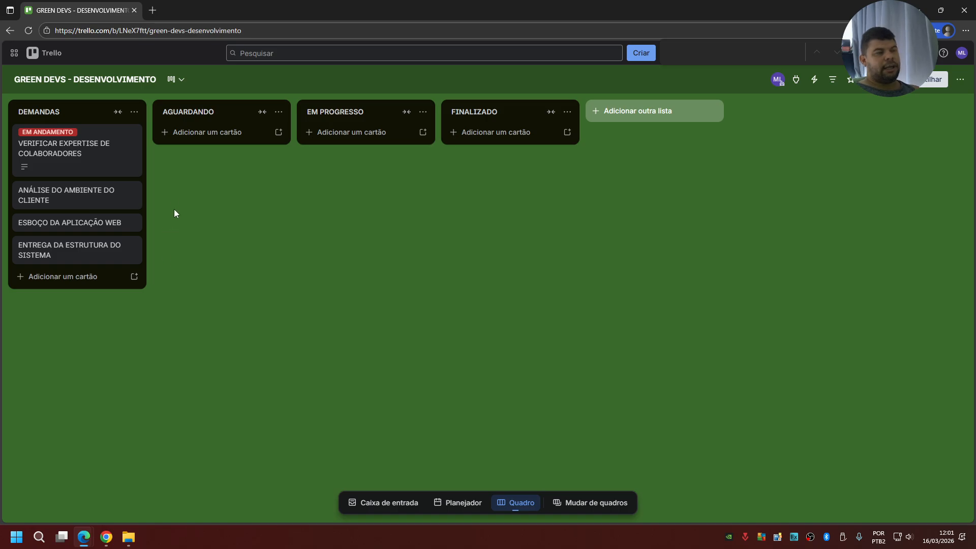
Step: Check the VERIFICAR EXPERTISE DE COLABORADORES card's details and move the card from DEMANDAS to AGUARDANDO
{"action": "left_click", "coordinate": [45, 166]}
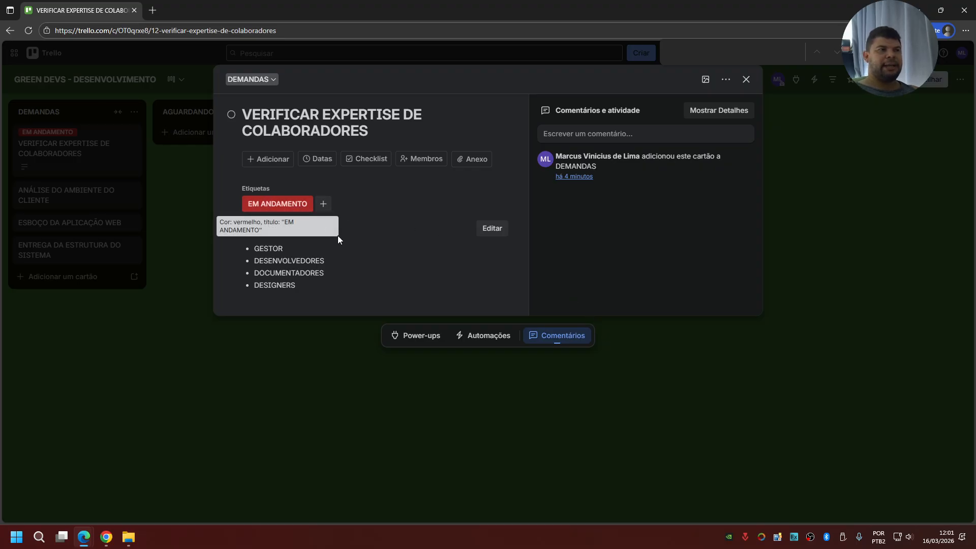
{"action": "left_click", "coordinate": [745, 79]}
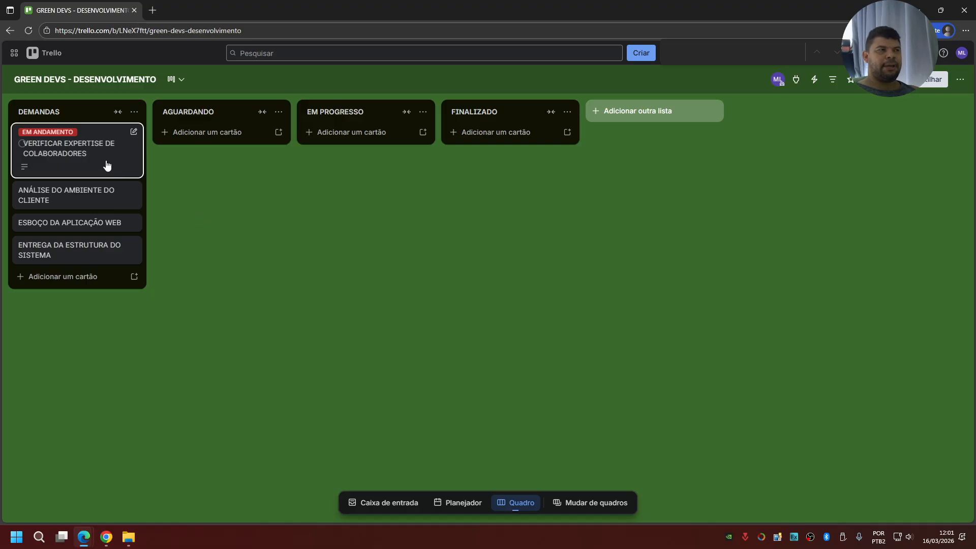
{"action": "left_click_drag", "start_coordinate": [53, 152], "coordinate": [195, 143]}
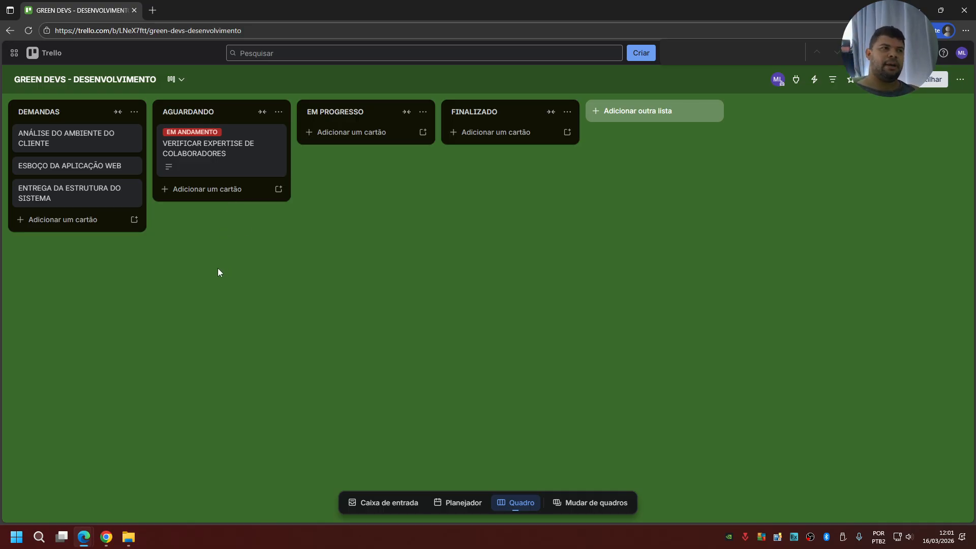
Step: Review the VERIFICAR EXPERTISE DE COLABORADORES card and its bulleted description in edit mode, save without changes and close the card
{"action": "left_click", "coordinate": [238, 163]}
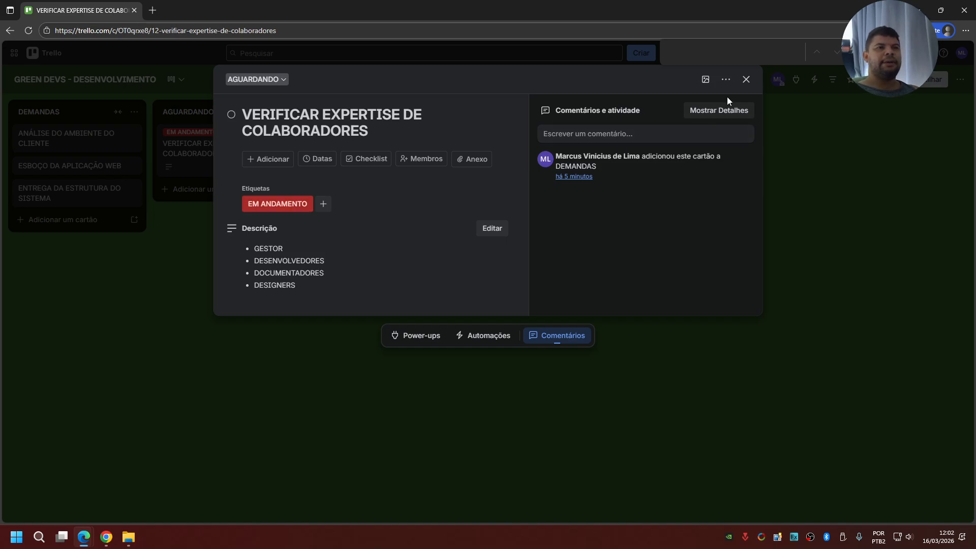
{"action": "left_click", "coordinate": [745, 79]}
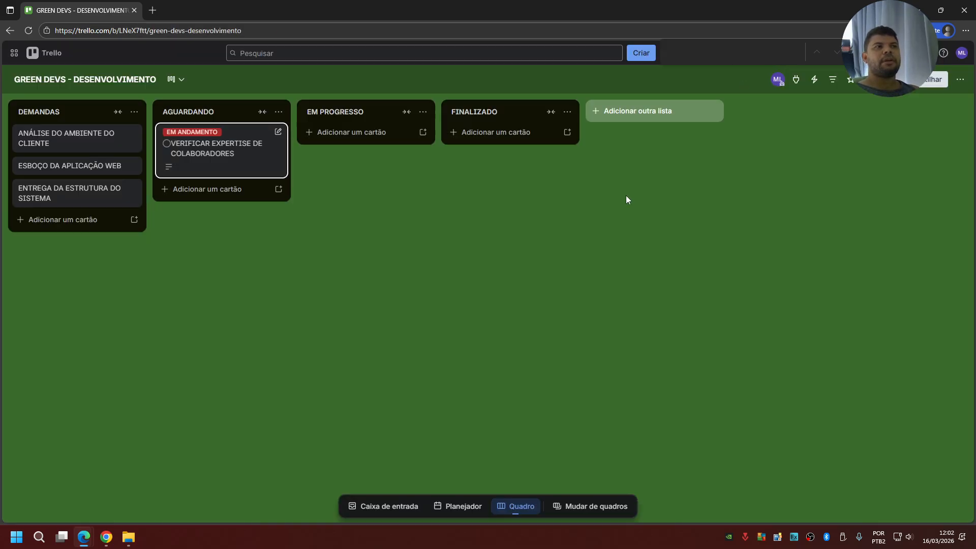
{"action": "left_click", "coordinate": [241, 159]}
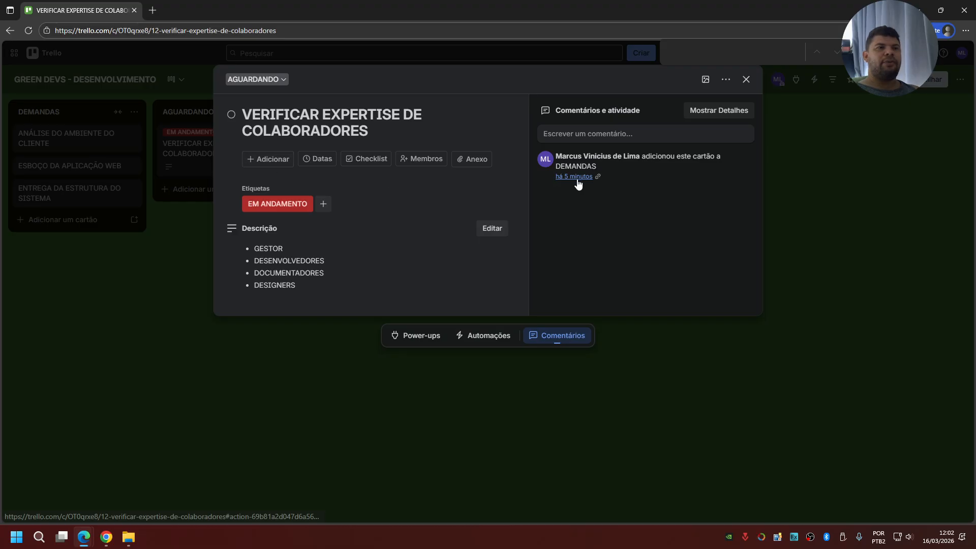
{"action": "left_click", "coordinate": [349, 262]}
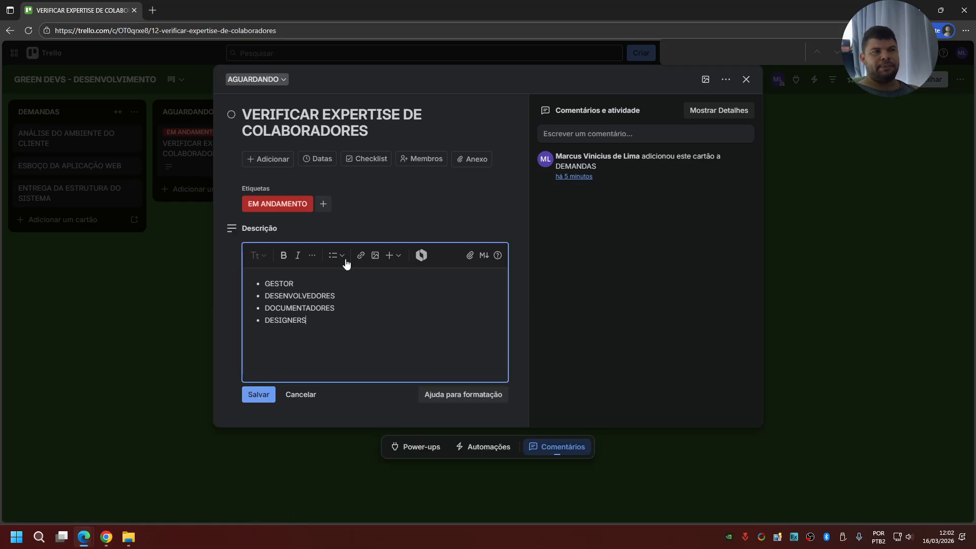
{"action": "left_click", "coordinate": [317, 279]}
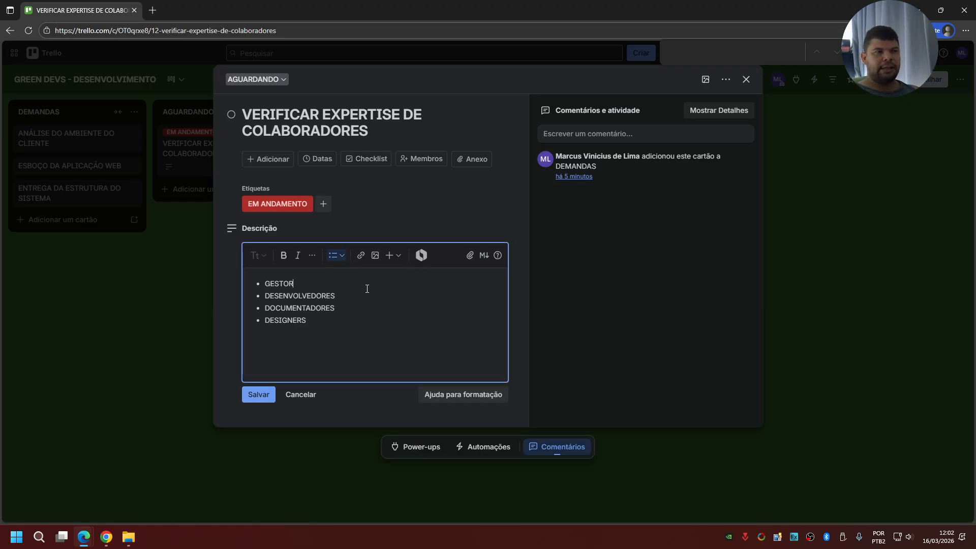
{"action": "left_click", "coordinate": [258, 395]}
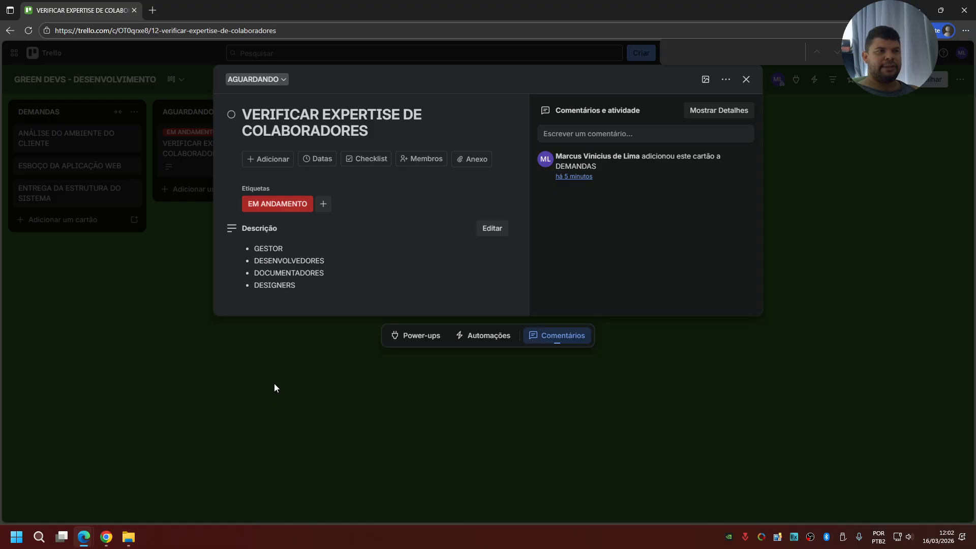
{"action": "key", "text": "Escape"}
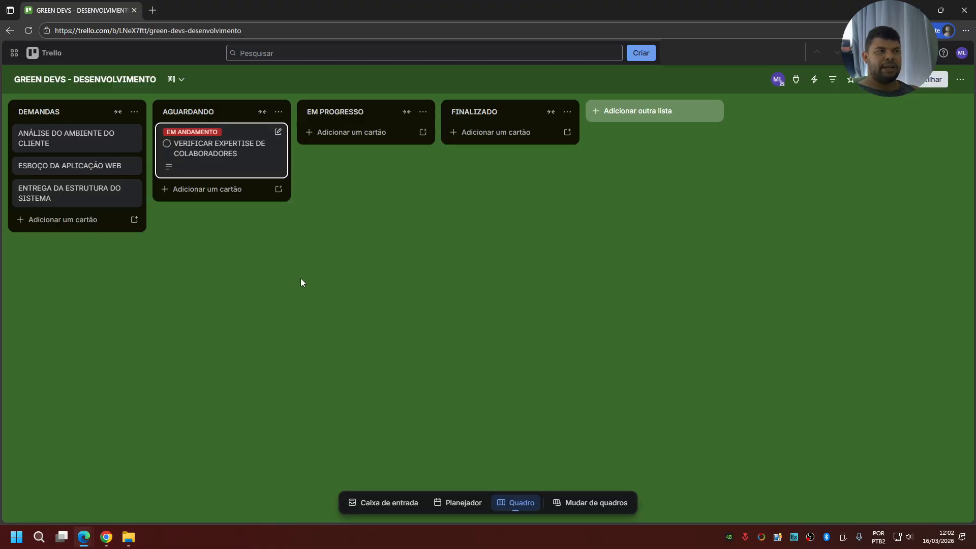
Step: Post the comment "Fulano → GESTOR" on the VERIFICAR EXPERTISE DE COLABORADORES card in AGUARDANDO
{"action": "left_click", "coordinate": [197, 164]}
{"action": "left_click", "coordinate": [584, 138]}
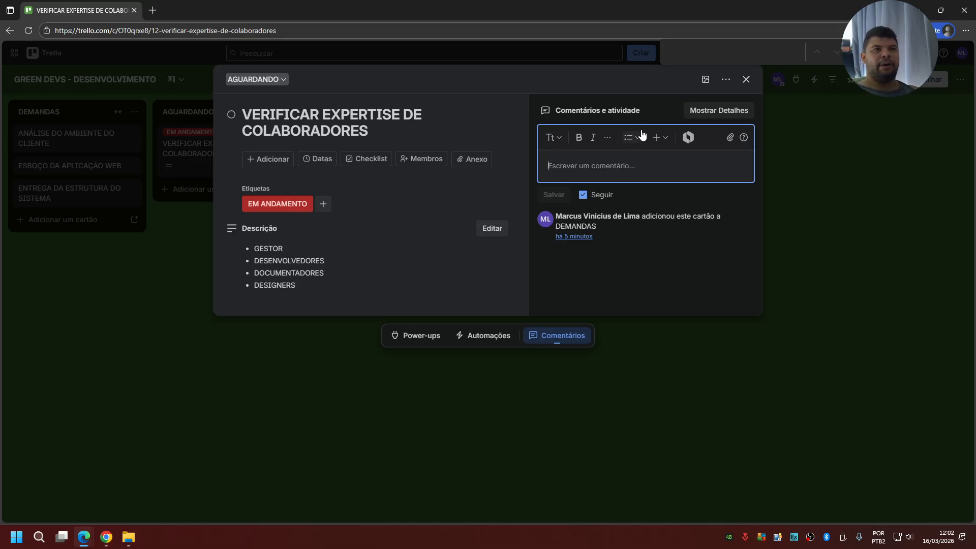
{"action": "left_click_drag", "start_coordinate": [642, 109], "coordinate": [561, 111]}
{"action": "left_click", "coordinate": [589, 168]}
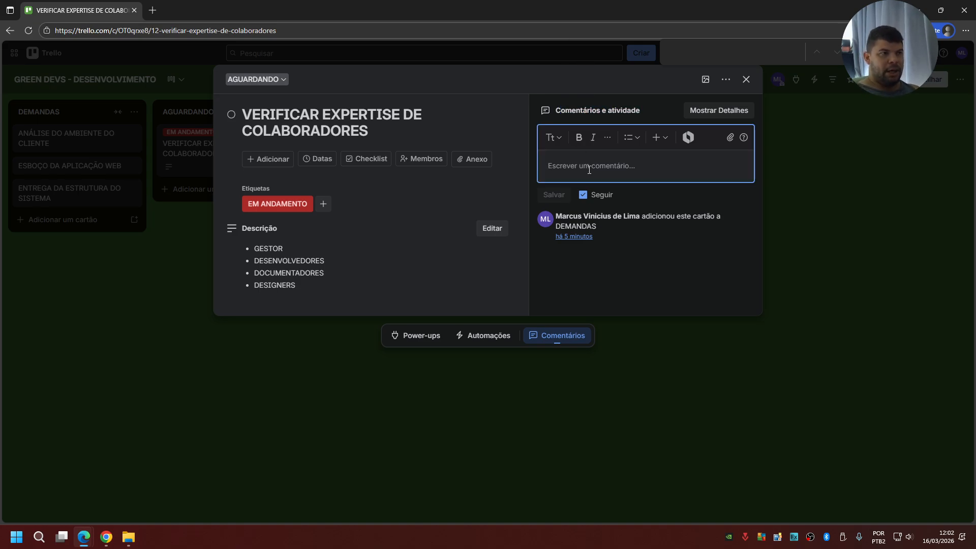
{"action": "type", "text": "I"}
{"action": "key", "text": "BackSpace"}
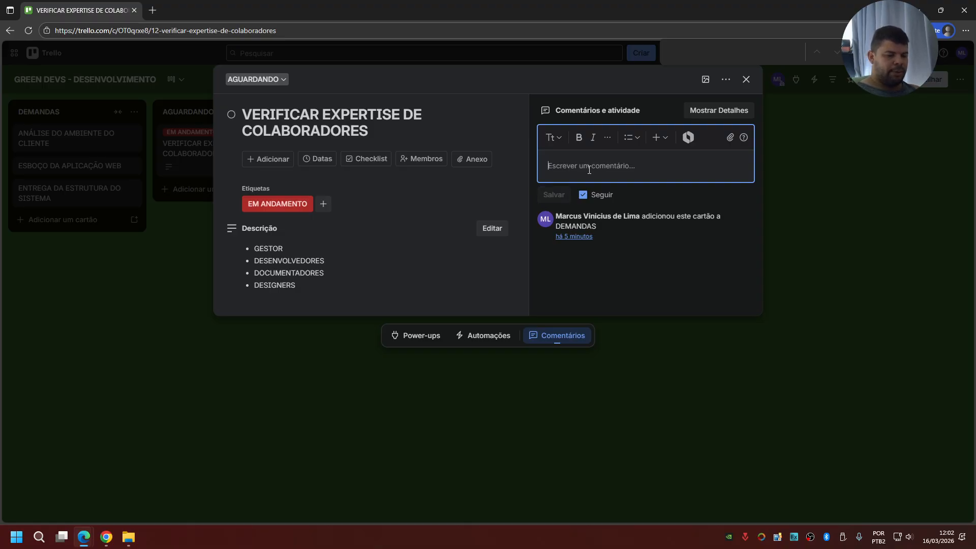
{"action": "type", "text": "Fulano"}
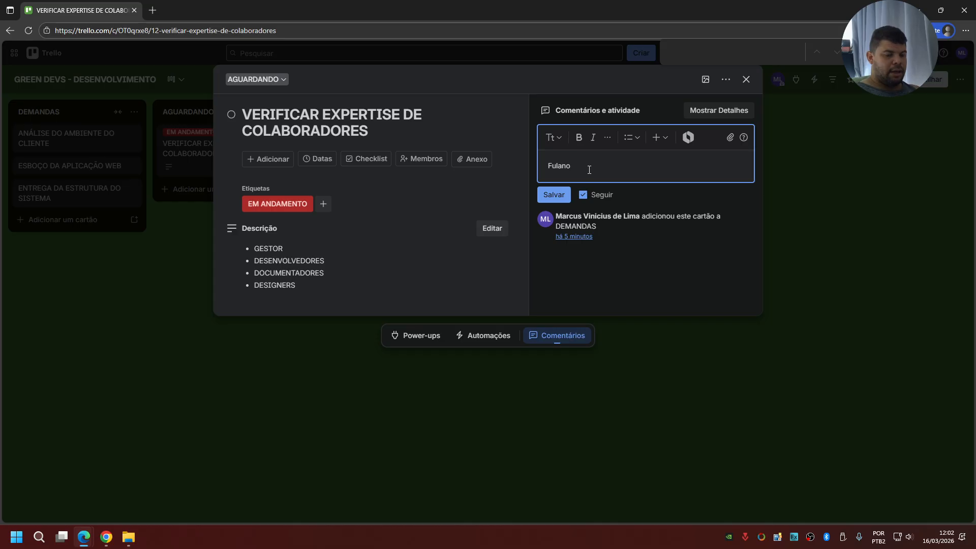
{"action": "type", "text": " foi de"}
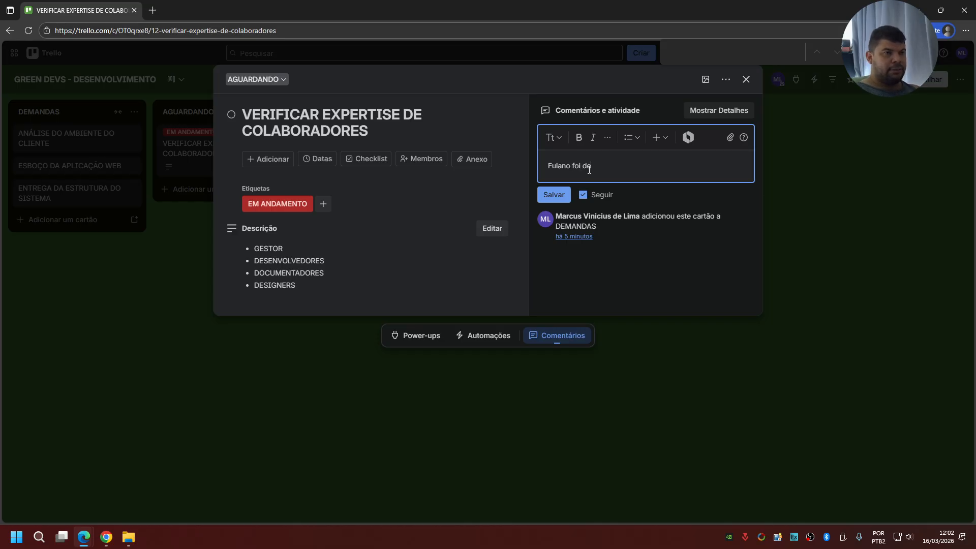
{"action": "key", "text": "BackSpace"}
{"action": "key", "text": "BackSpace"}
{"action": "key", "text": "BackSpace"}
{"action": "key", "text": "BackSpace"}
{"action": "key", "text": "BackSpace"}
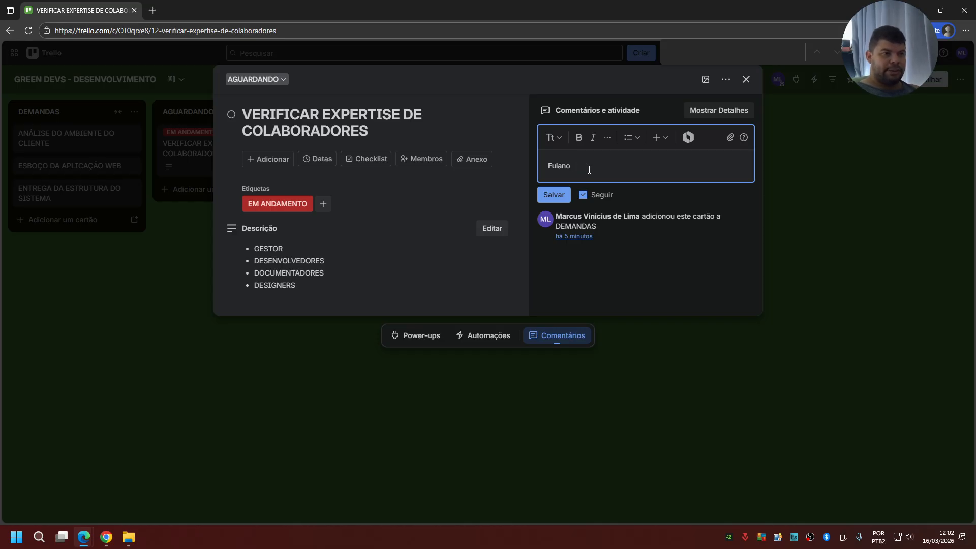
{"action": "type", "text": "->"}
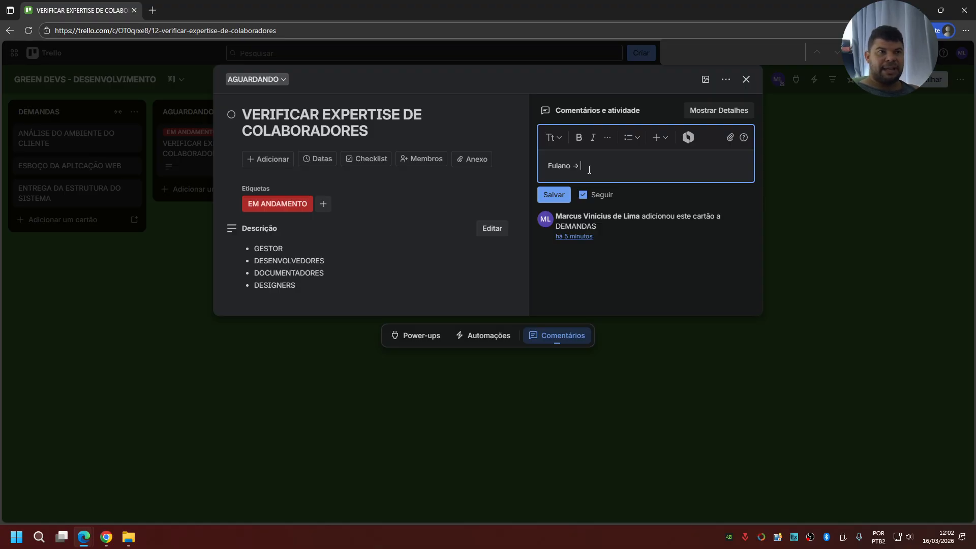
{"action": "type", "text": " GESTOR"}
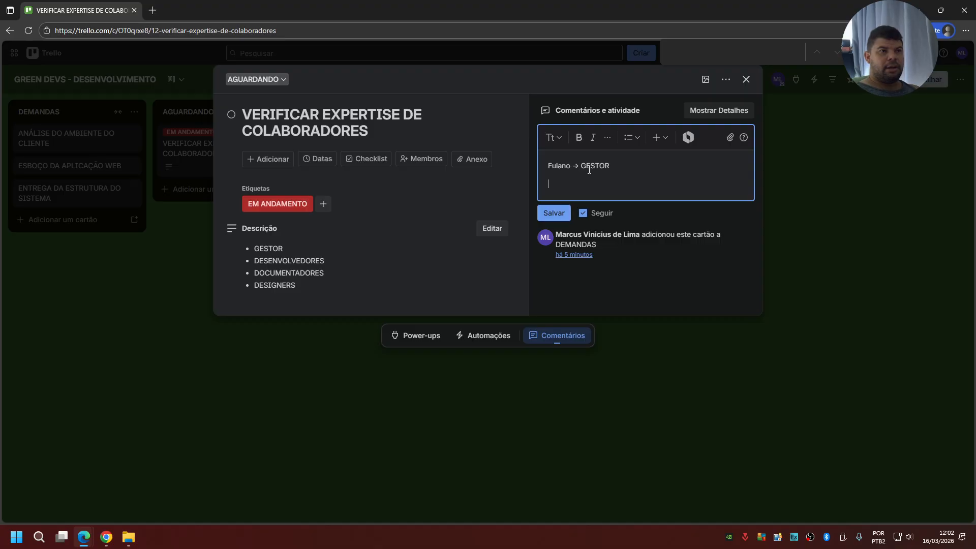
{"action": "left_click", "coordinate": [554, 195]}
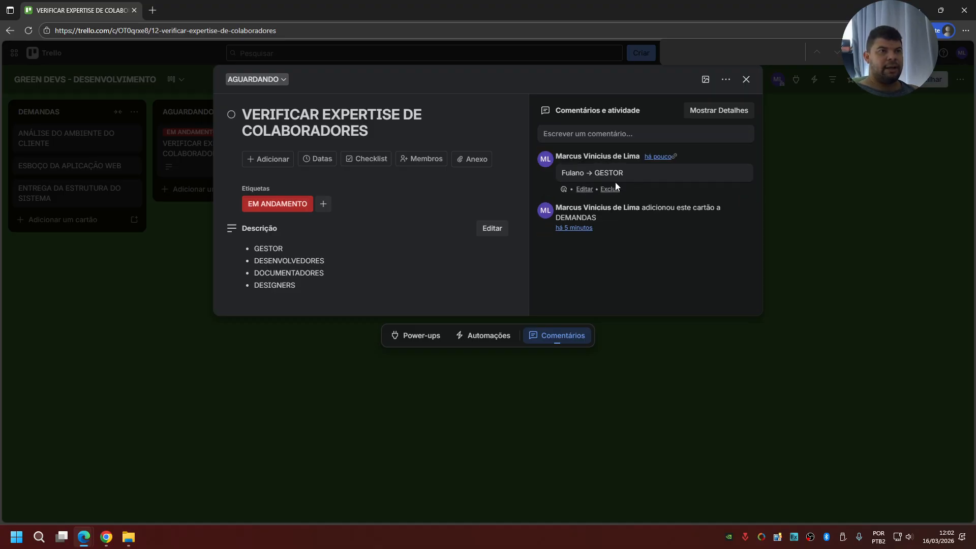
Step: Post the comment "Ciclano → Desenvolvedor" on the VERIFICAR EXPERTISE DE COLABORADORES card
{"action": "type", "text": "Ciclanj"}
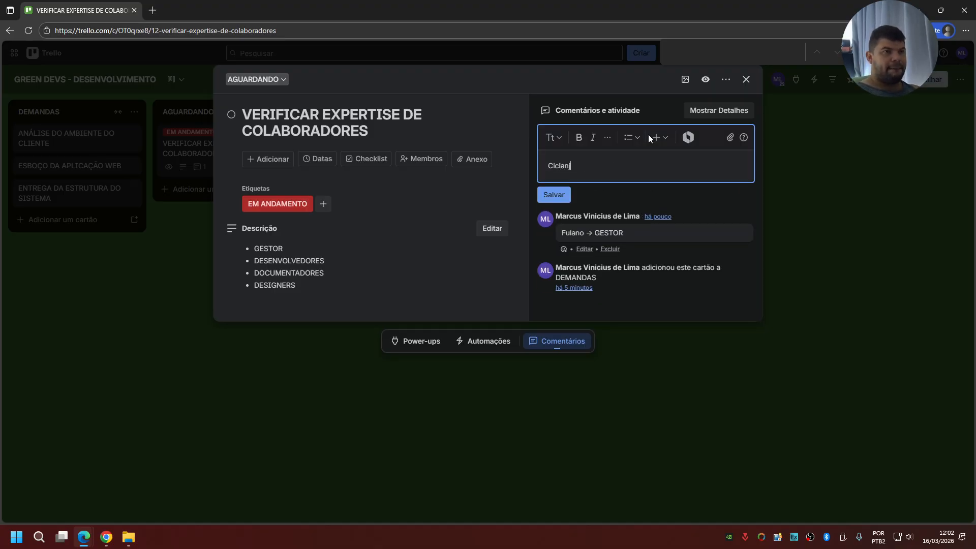
{"action": "key", "text": "BackSpace"}
{"action": "type", "text": "o "}
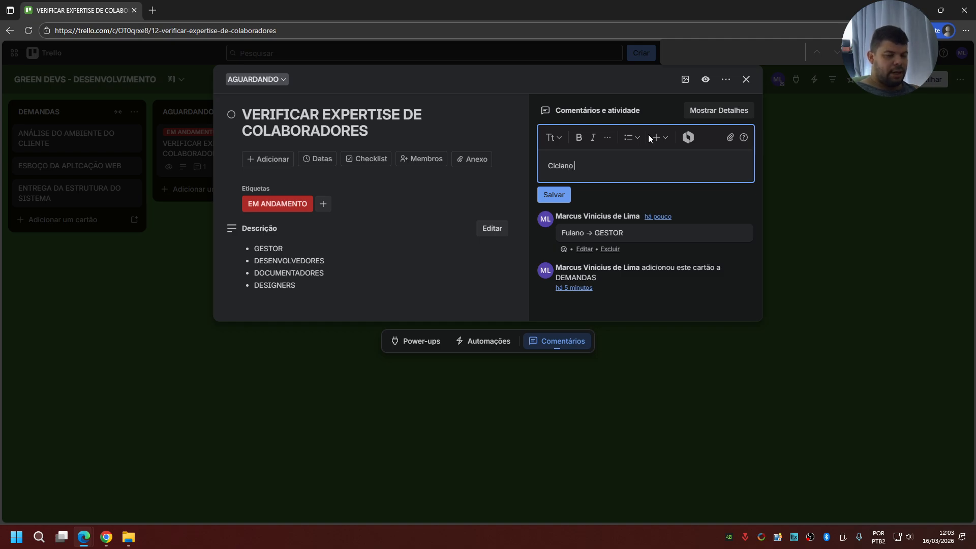
{"action": "type", "text": "-> "}
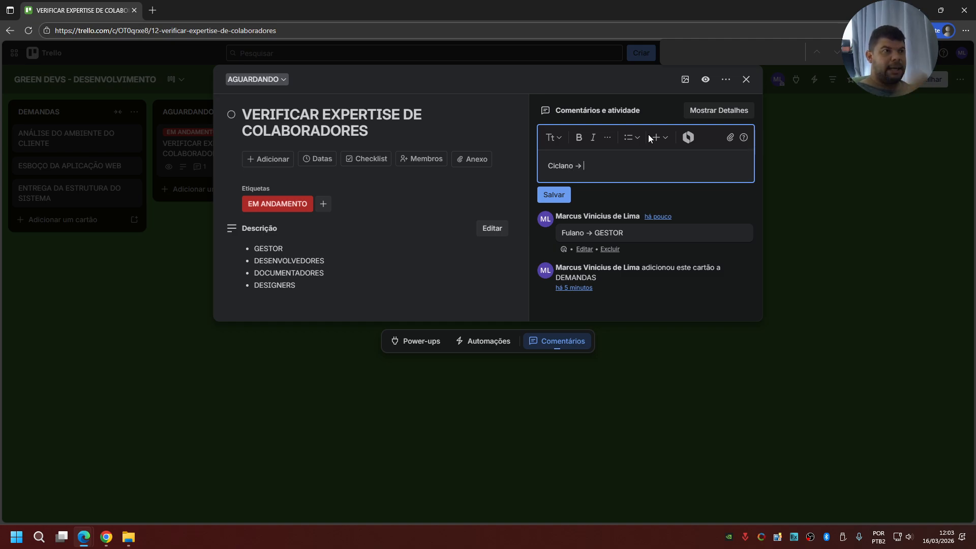
{"action": "type", "text": "Dese"}
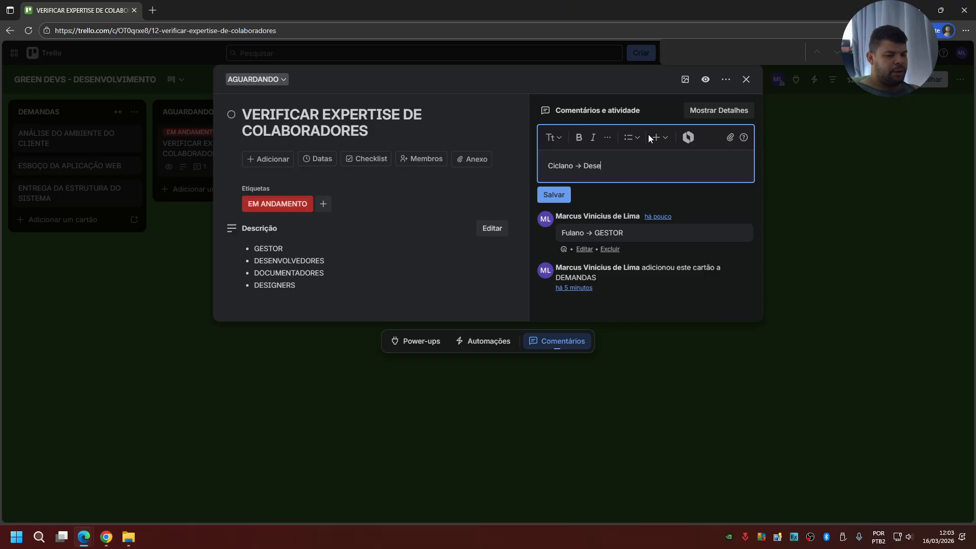
{"action": "type", "text": "nvol"}
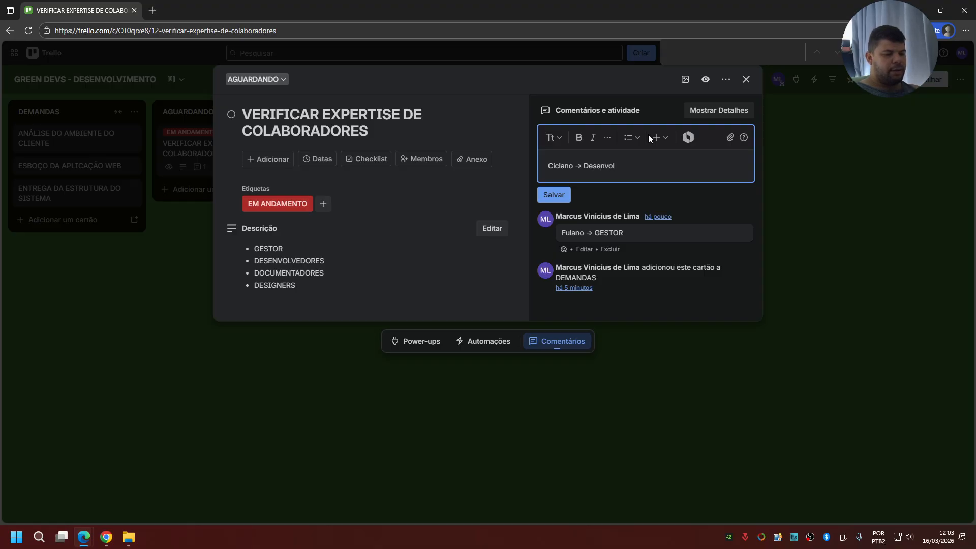
{"action": "type", "text": "vedor"}
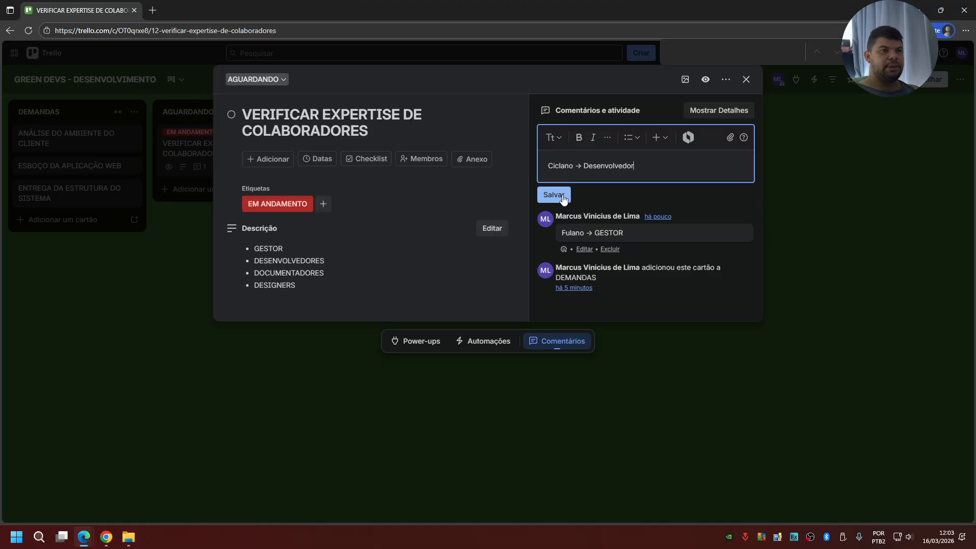
{"action": "left_click", "coordinate": [554, 194]}
Step: Add another comment reading "Beltrano → Documentador" to the VERIFICAR EXPERTISE DE COLABORADORES card
{"action": "left_click", "coordinate": [665, 136]}
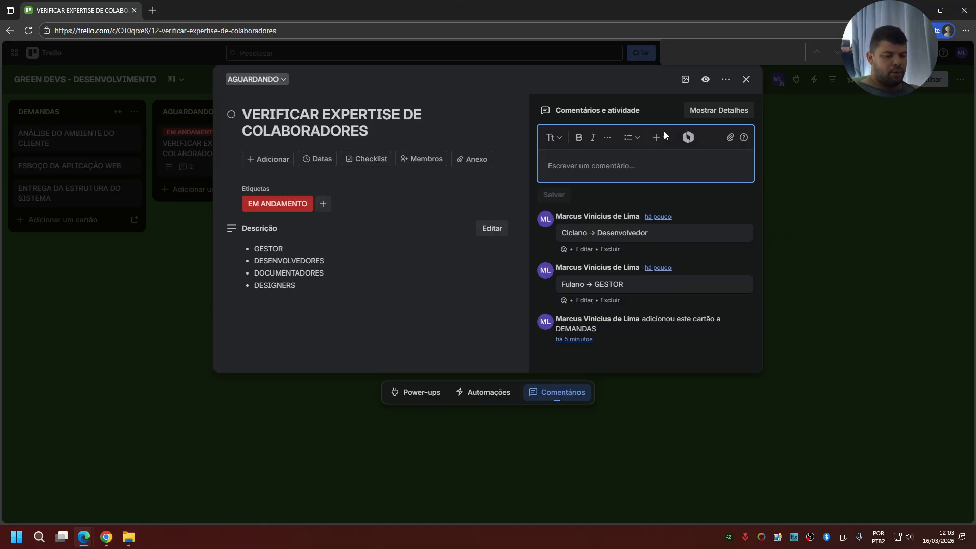
{"action": "type", "text": "Beltrano -"}
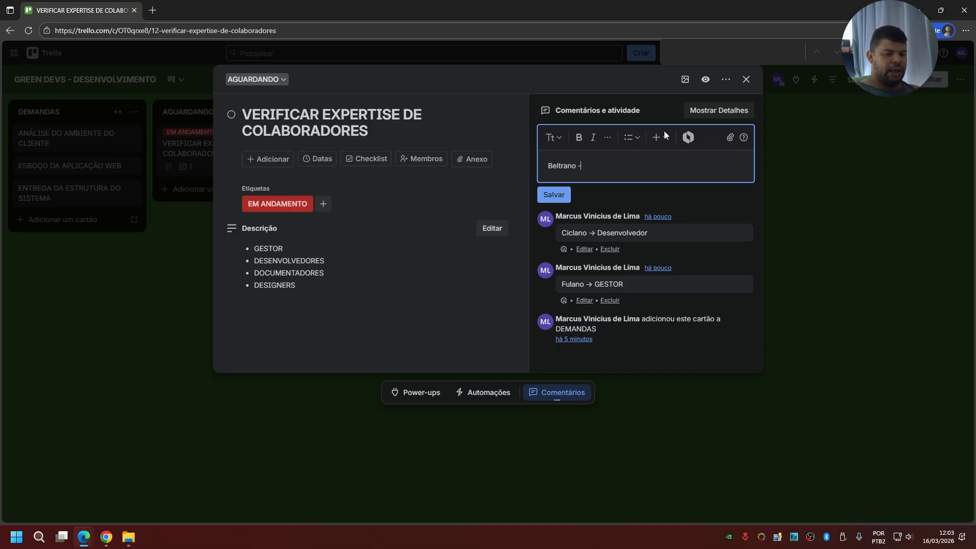
{"action": "type", "text": "> Docume"}
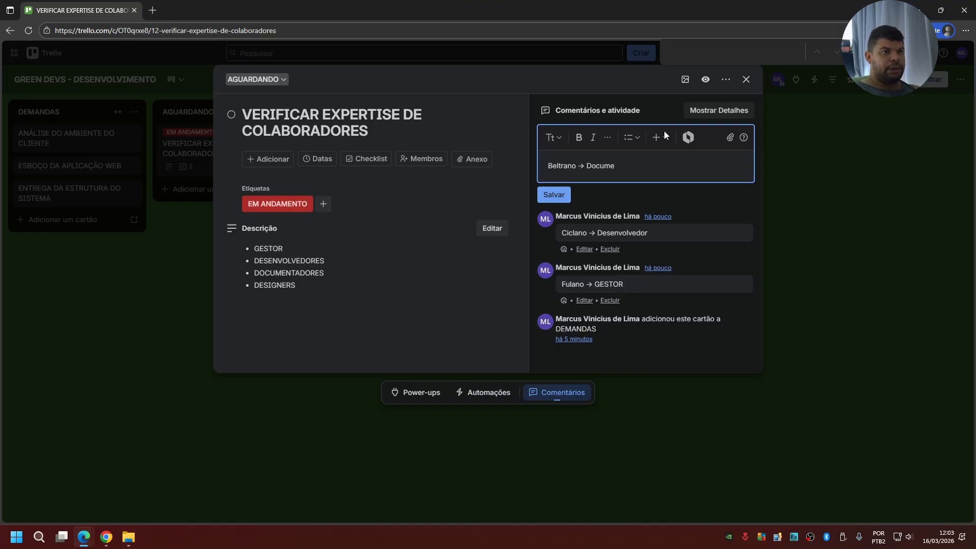
{"action": "type", "text": "ntador"}
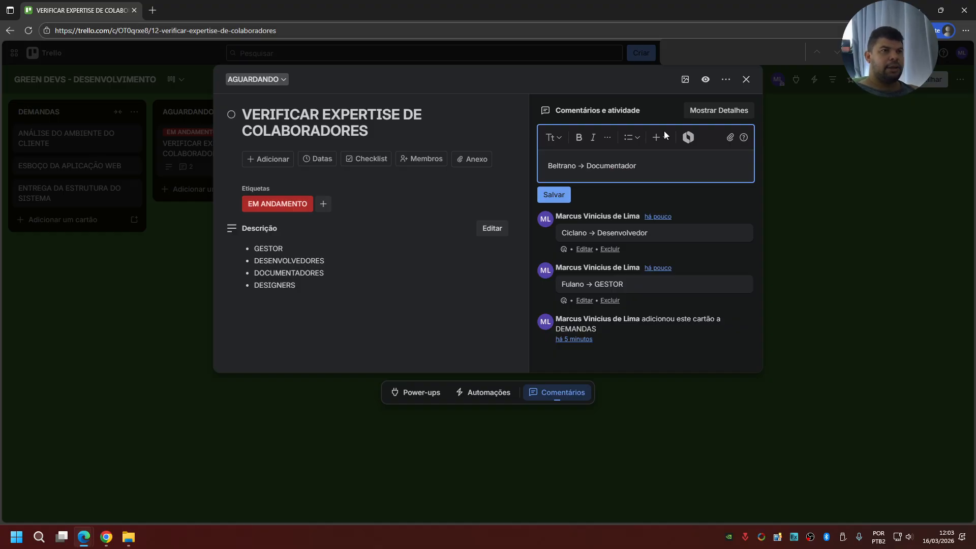
{"action": "left_click", "coordinate": [553, 195]}
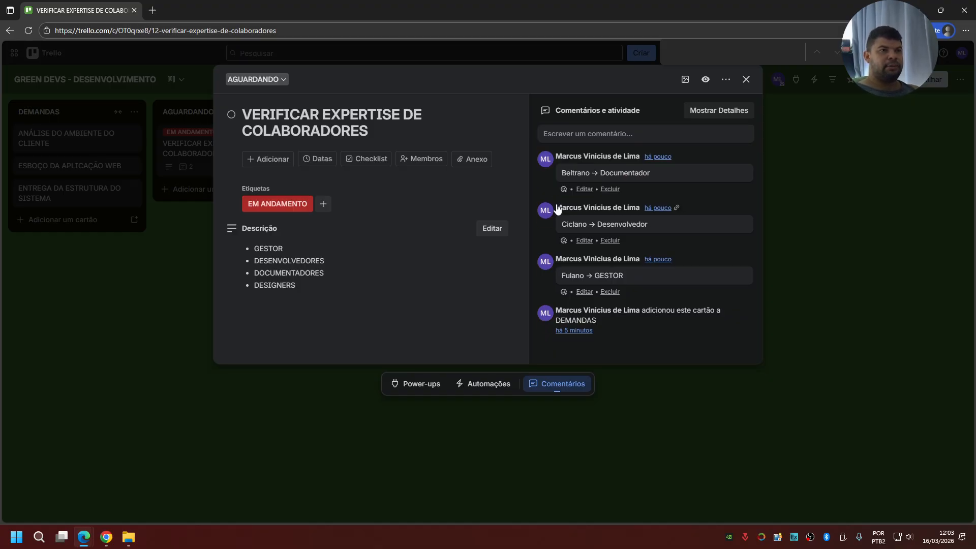
Step: Post the comment "Ciciclano → Designer" on the VERIFICAR EXPERTISE DE COLABORADORES card and close the card
{"action": "left_click", "coordinate": [624, 142]}
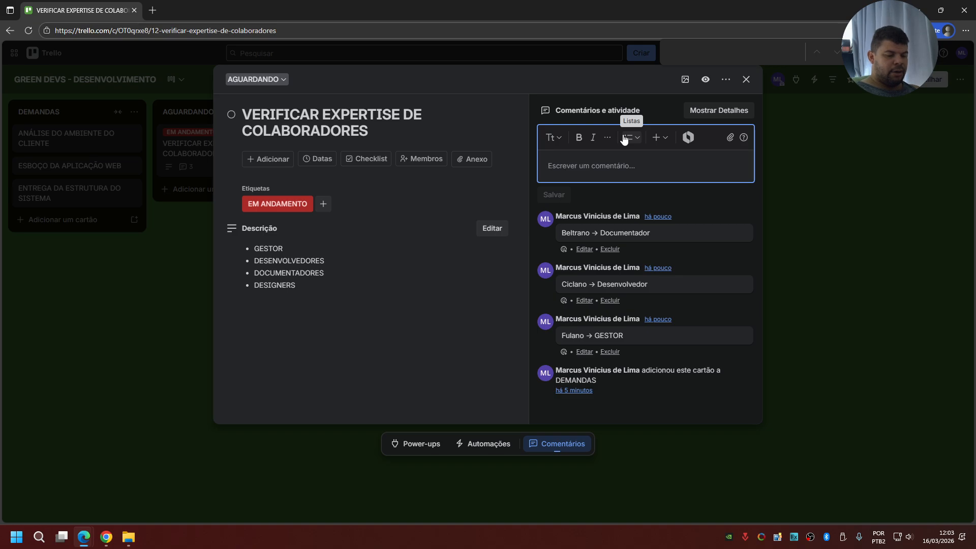
{"action": "type", "text": "cc"}
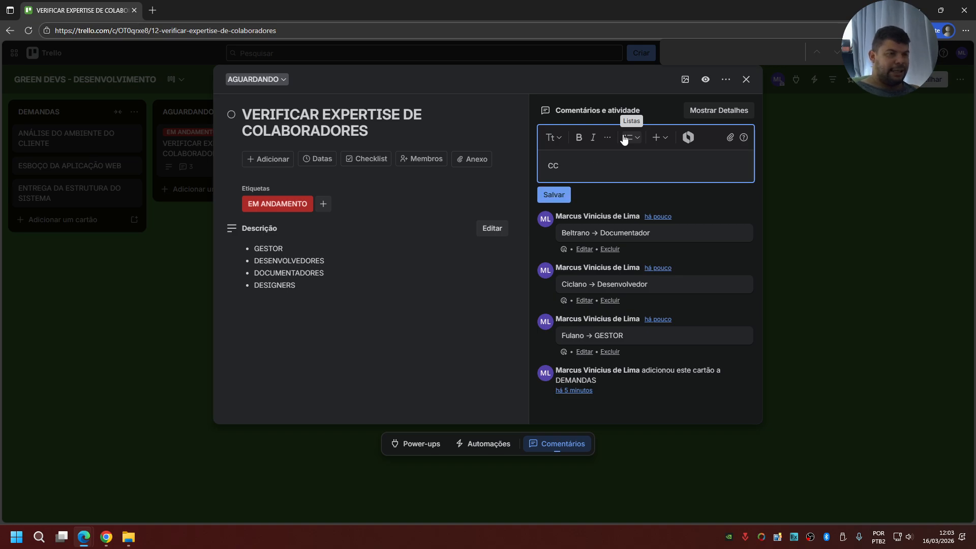
{"action": "type", "text": "iciclano"}
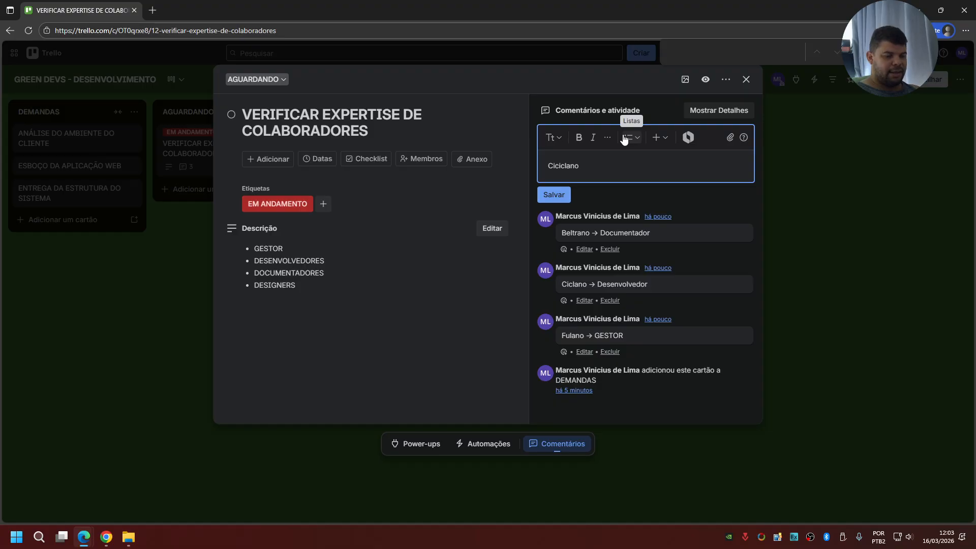
{"action": "type", "text": " -> "}
{"action": "type", "text": "Designe"}
{"action": "type", "text": "r"}
{"action": "left_click", "coordinate": [552, 195]}
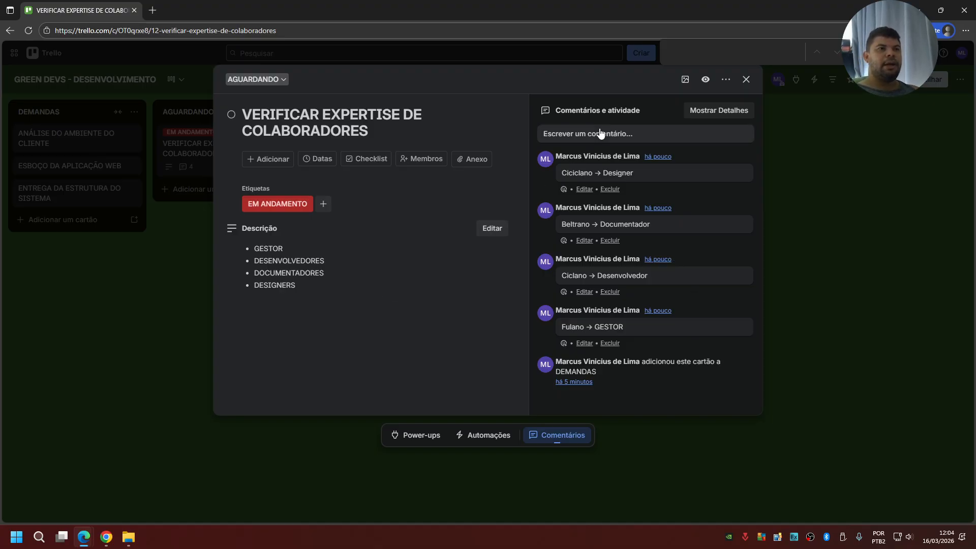
{"action": "left_click", "coordinate": [747, 80]}
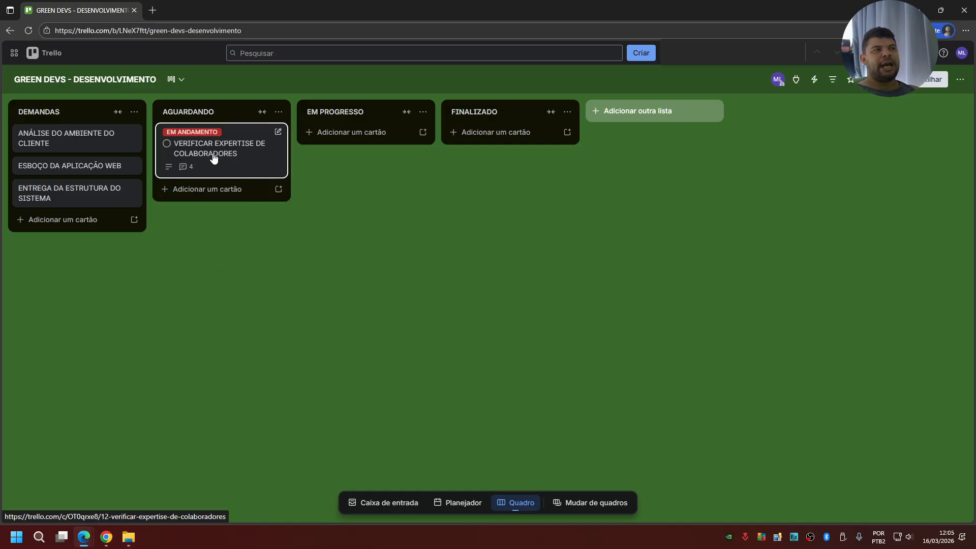
Step: Move the VERIFICAR EXPERTISE DE COLABORADORES card from AGUARDANDO to FINALIZADO and replace its EM ANDAMENTO label with the FINALIZADO label
{"action": "left_click_drag", "start_coordinate": [214, 159], "coordinate": [510, 153]}
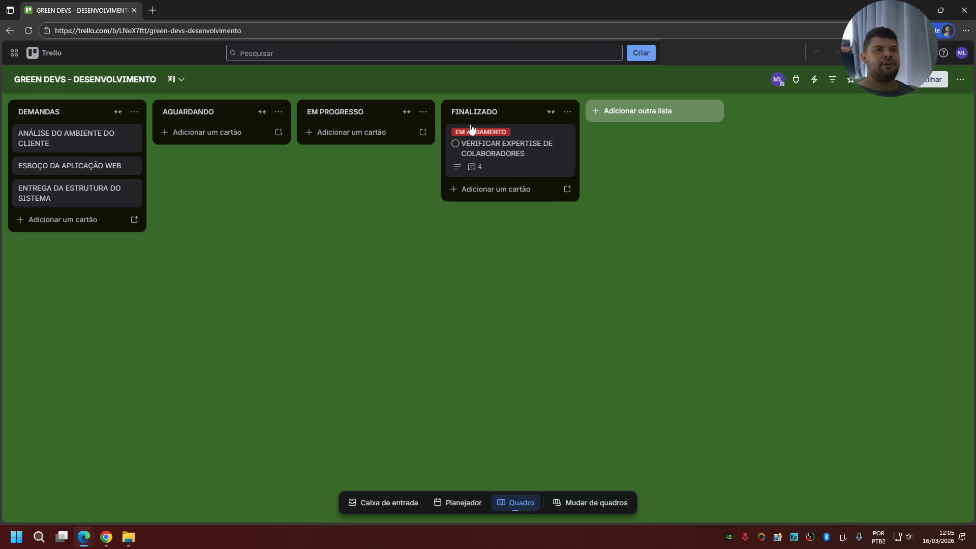
{"action": "left_click", "coordinate": [517, 150]}
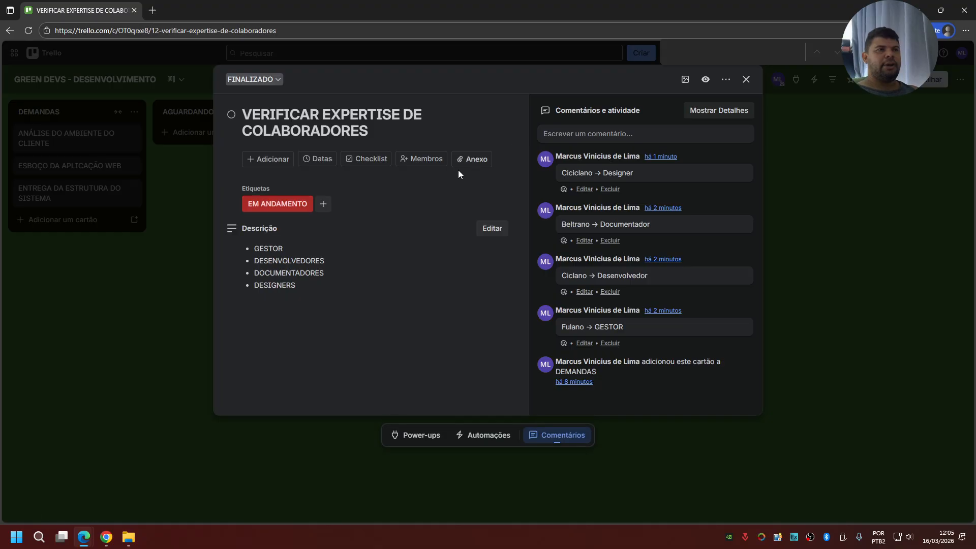
{"action": "left_click", "coordinate": [323, 204]}
{"action": "left_click", "coordinate": [255, 306]}
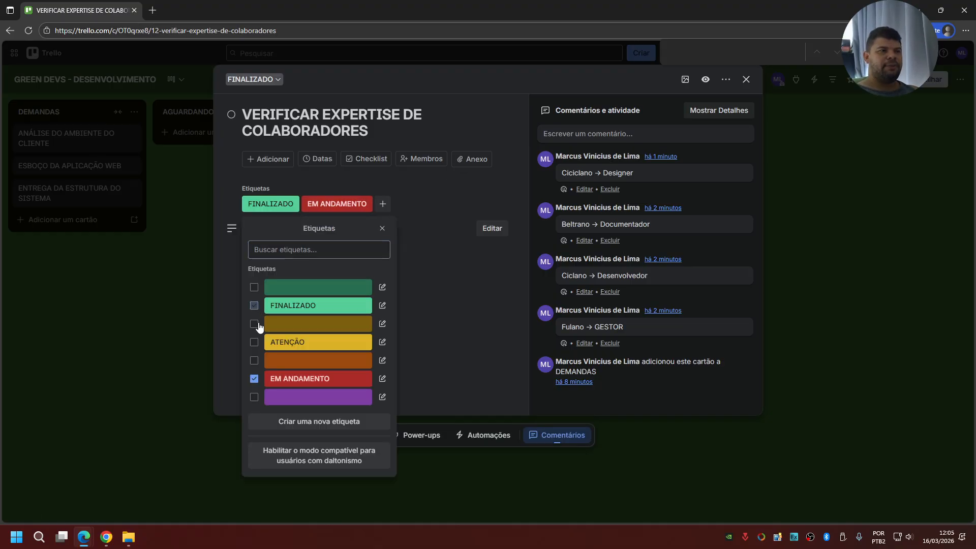
{"action": "left_click", "coordinate": [254, 379]}
{"action": "left_click", "coordinate": [454, 284]}
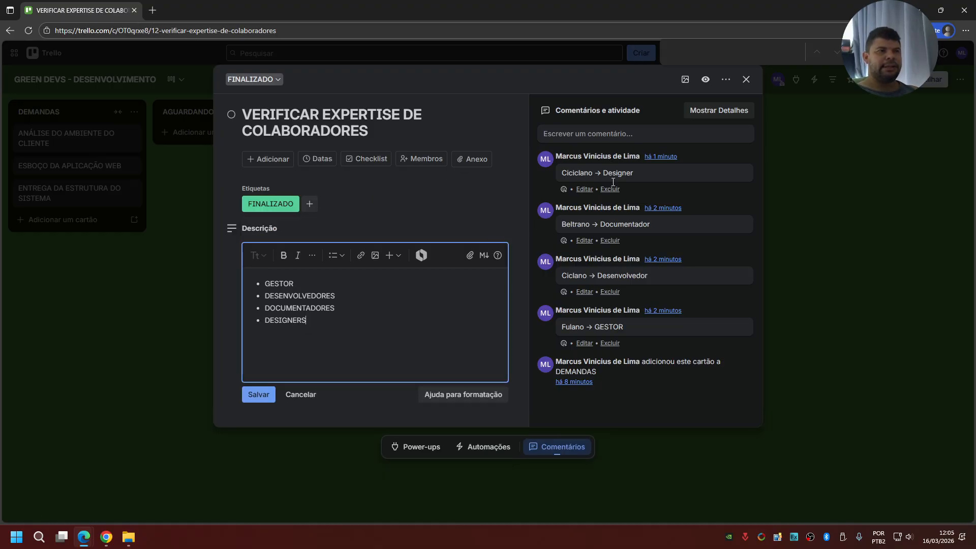
{"action": "left_click", "coordinate": [746, 79]}
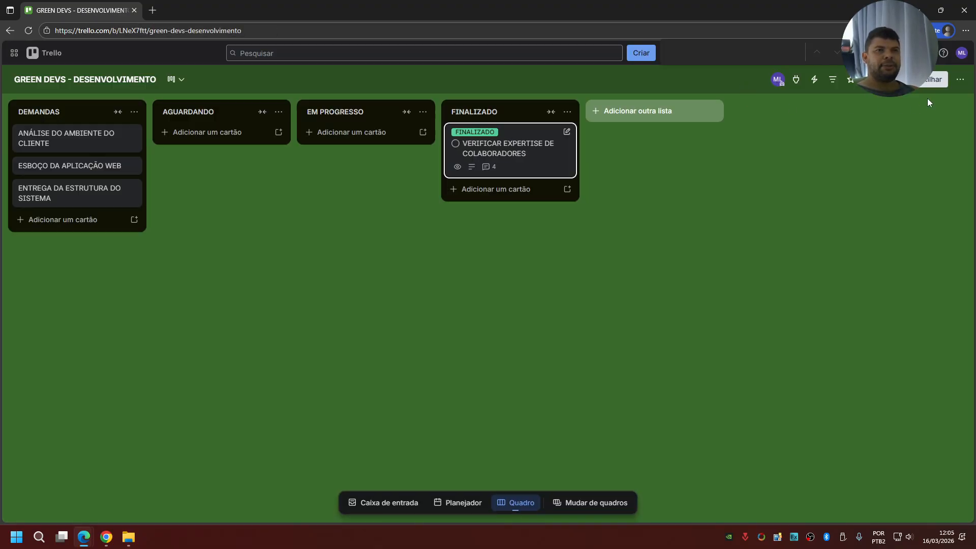
Step: Review the board's activity history for the latest card move and comments, and close it
{"action": "left_click", "coordinate": [960, 79]}
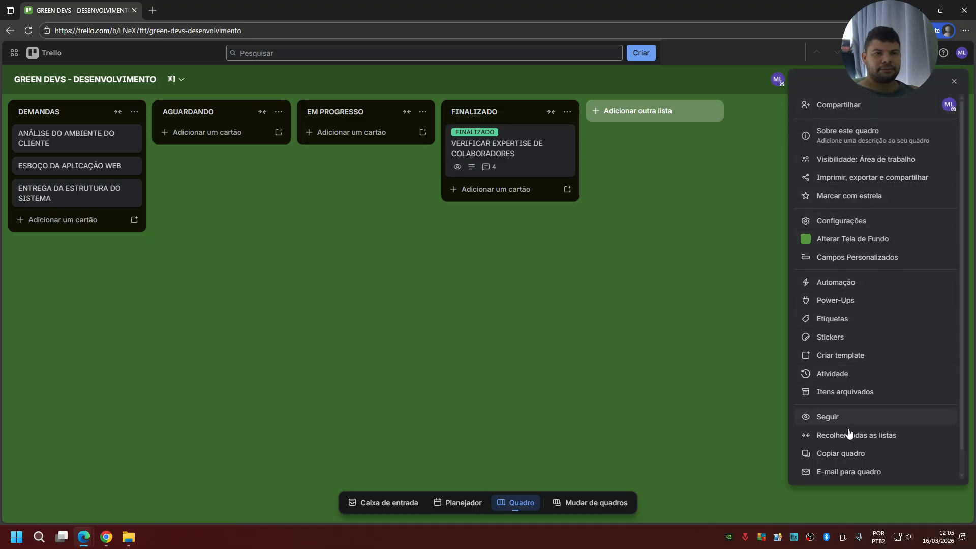
{"action": "left_click", "coordinate": [834, 374]}
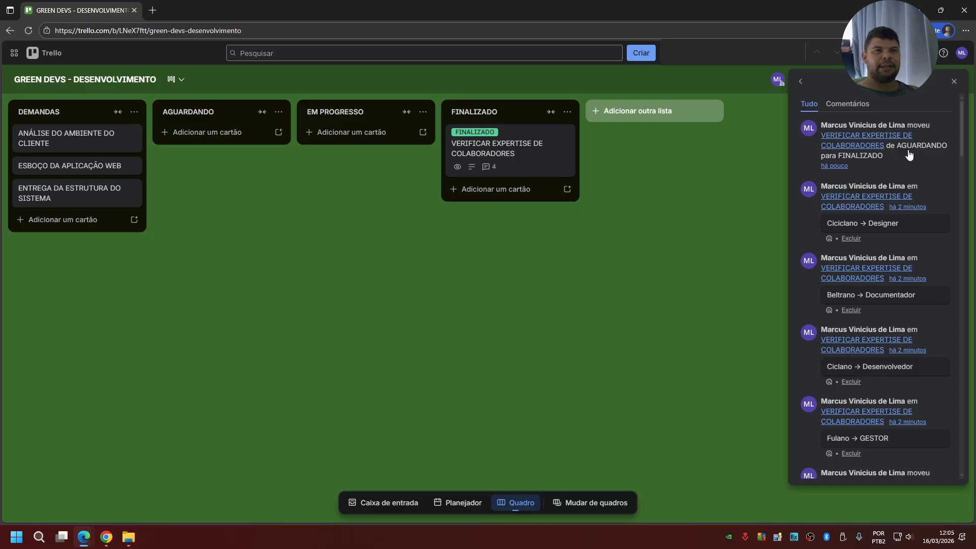
{"action": "left_click", "coordinate": [730, 236]}
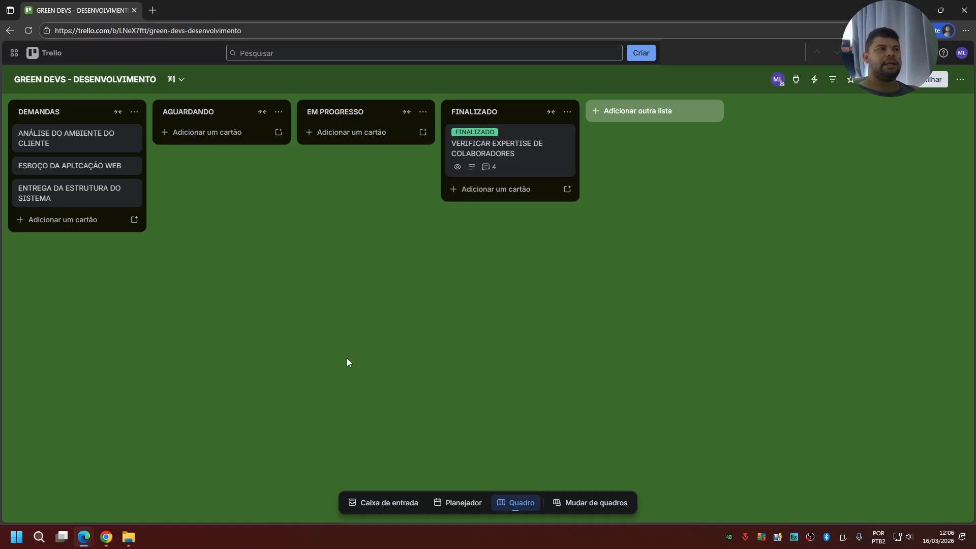
Step: Open the ANÁLISE DO AMBIENTE DO CLIENTE card in DEMANDAS and start a bulleted list in its description
{"action": "left_click", "coordinate": [70, 147]}
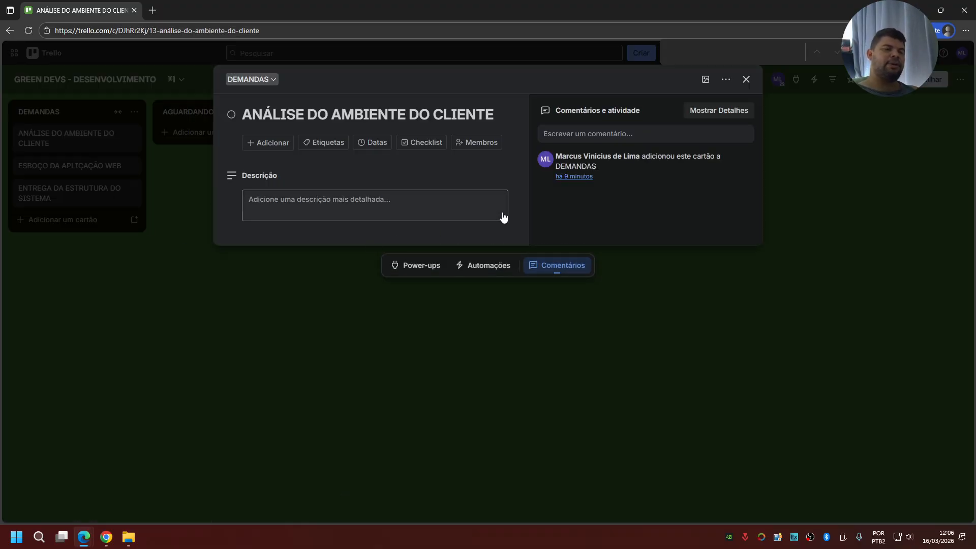
{"action": "left_click", "coordinate": [457, 216]}
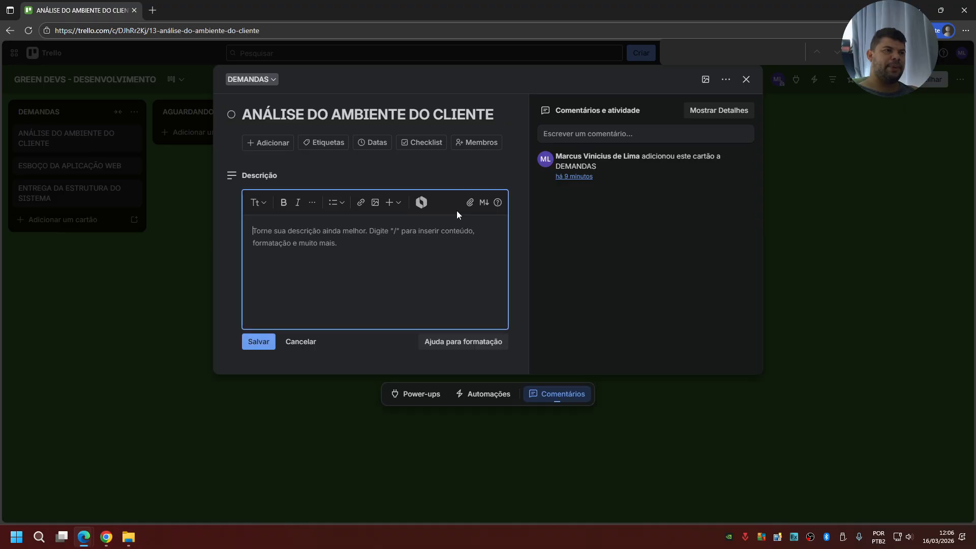
{"action": "type", "text": "- "}
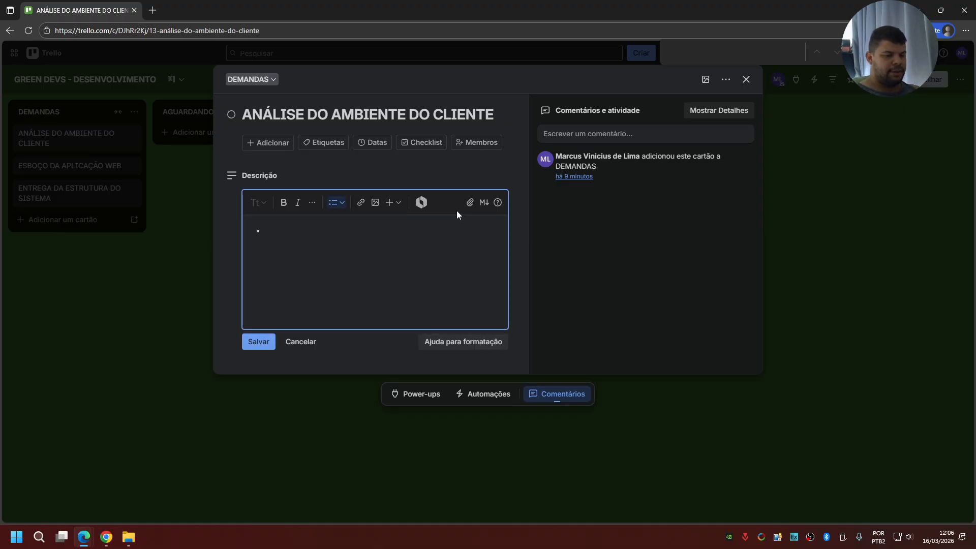
{"action": "type", "text": "demanda"}
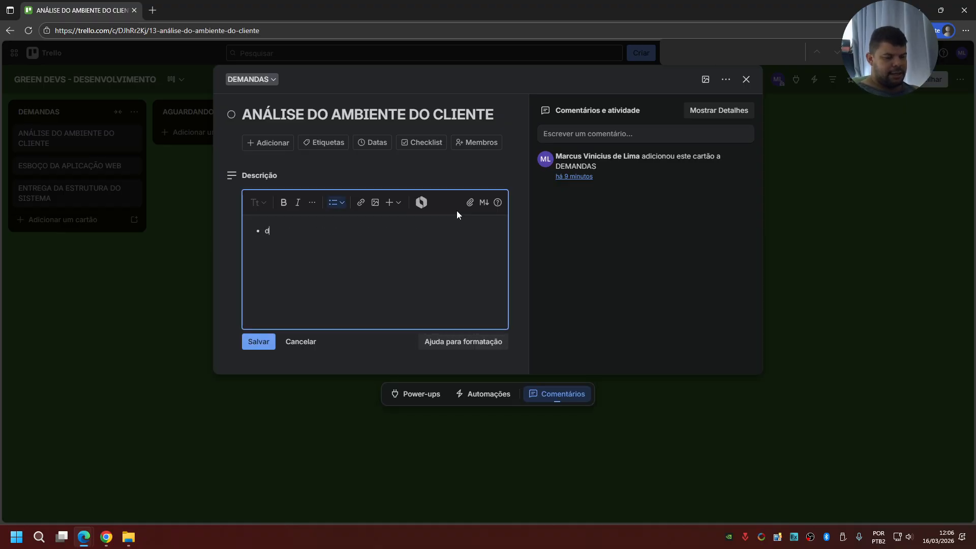
{"action": "key", "text": "BackSpace"}
{"action": "key", "text": "BackSpace"}
{"action": "key", "text": "BackSpace"}
{"action": "key", "text": "BackSpace"}
{"action": "key", "text": "BackSpace"}
{"action": "key", "text": "BackSpace"}
{"action": "key", "text": "BackSpace"}
{"action": "key", "text": "BackSpace"}
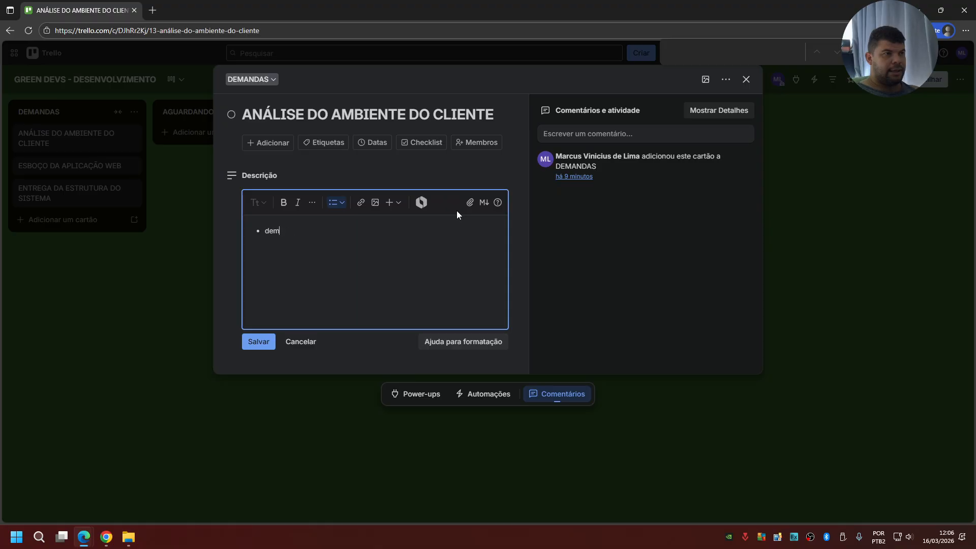
{"action": "type", "text": "è ne"}
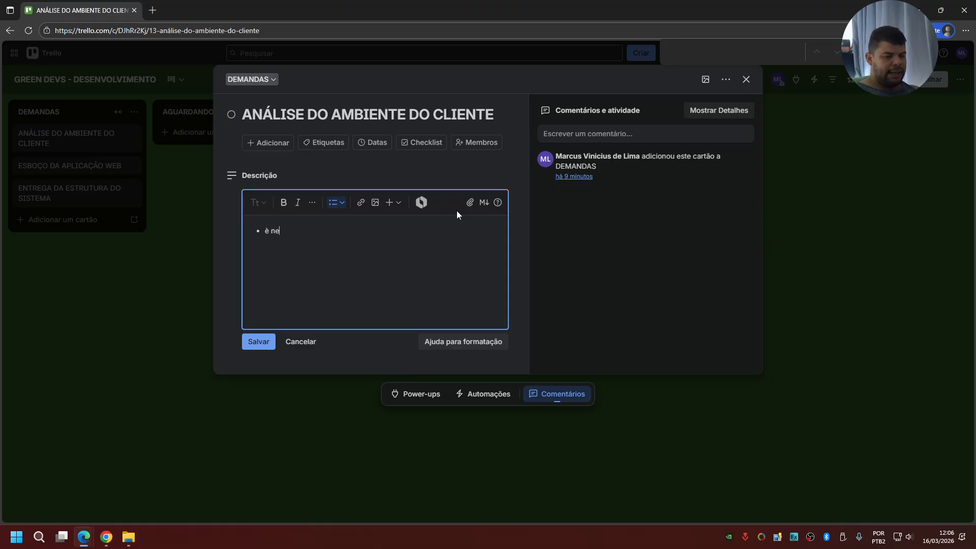
{"action": "type", "text": "cessário que"}
{"action": "key", "text": "BackSpace"}
{"action": "key", "text": "BackSpace"}
{"action": "key", "text": "BackSpace"}
{"action": "key", "text": "BackSpace"}
{"action": "key", "text": "BackSpace"}
{"action": "key", "text": "BackSpace"}
{"action": "key", "text": "BackSpace"}
{"action": "key", "text": "BackSpace"}
{"action": "key", "text": "BackSpace"}
{"action": "key", "text": "BackSpace"}
{"action": "key", "text": "BackSpace"}
{"action": "key", "text": "BackSpace"}
{"action": "key", "text": "BackSpace"}
{"action": "key", "text": "BackSpace"}
{"action": "key", "text": "BackSpace"}
{"action": "key", "text": "BackSpace"}
Step: Write the bullet "É necessário que o CEO vá até o local designado para realizar o levantamento de requisitos." in the description, correcting the spelling of "necessário"
{"action": "type", "text": "É necessario que o CEO "}
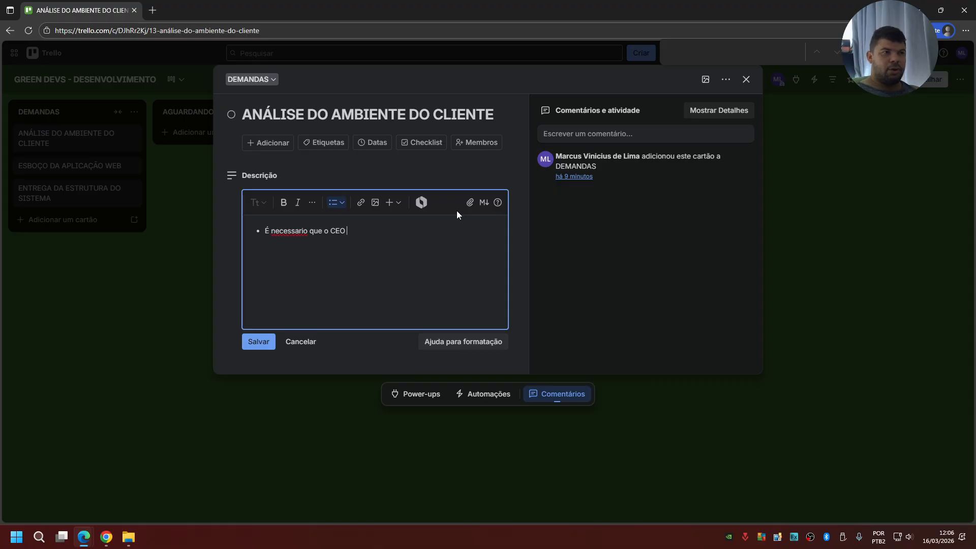
{"action": "type", "text": "vá até "}
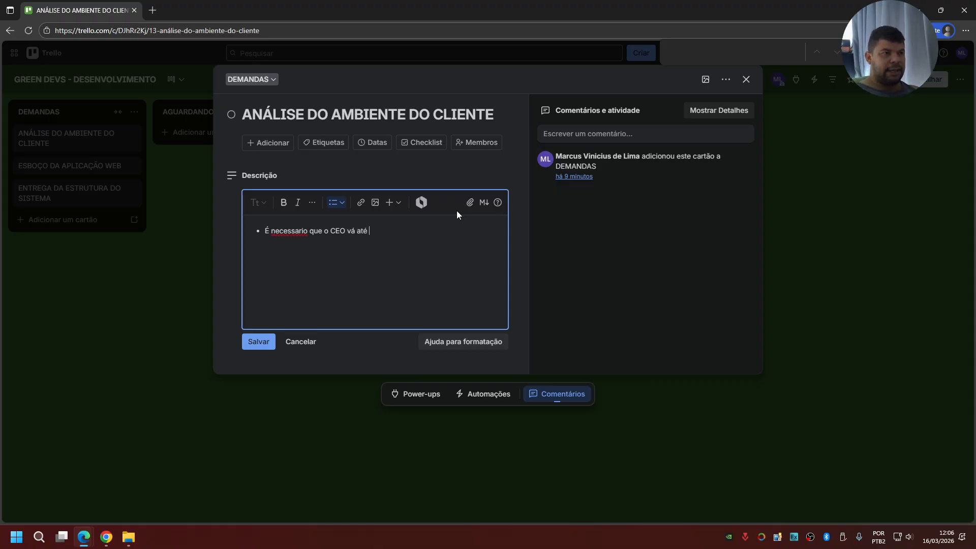
{"action": "type", "text": "o lo"}
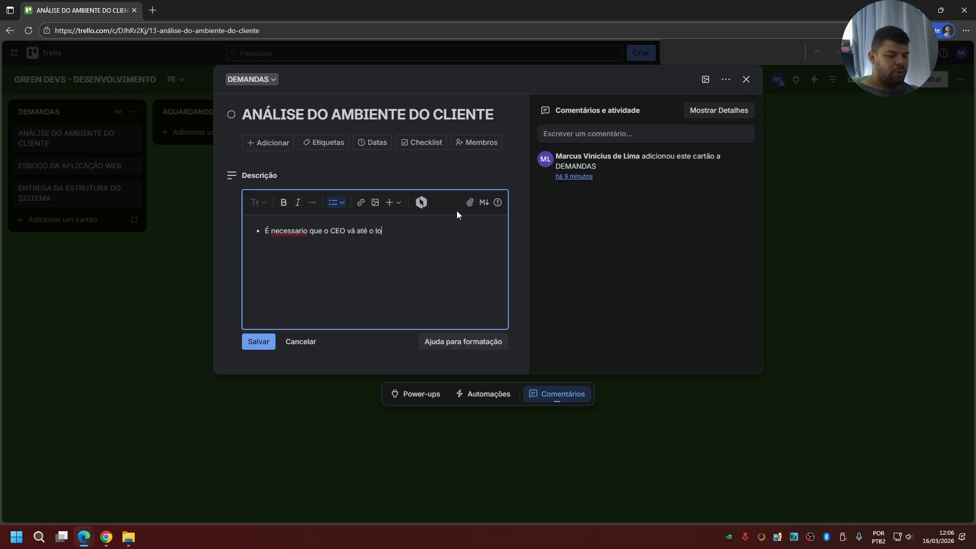
{"action": "type", "text": "cal designado para realiz"}
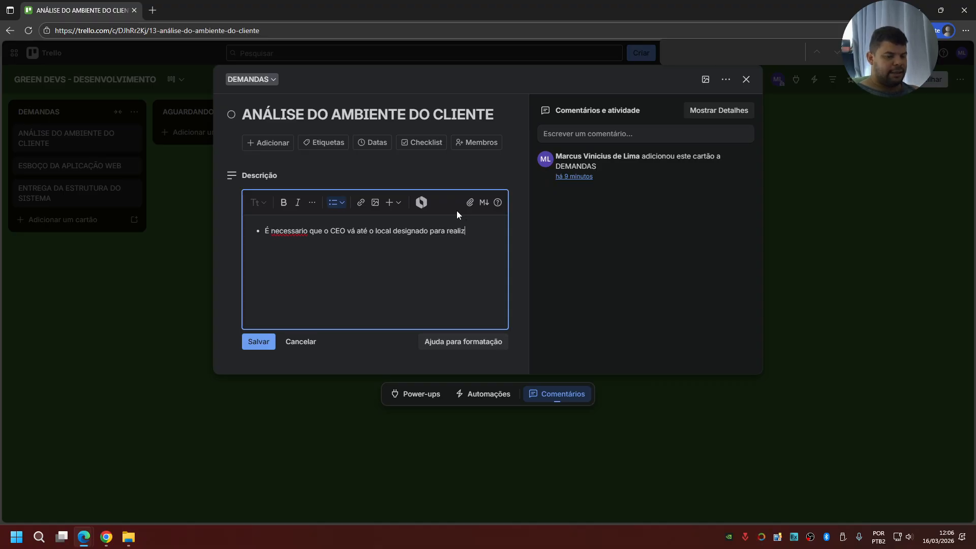
{"action": "type", "text": "ar o levanta"}
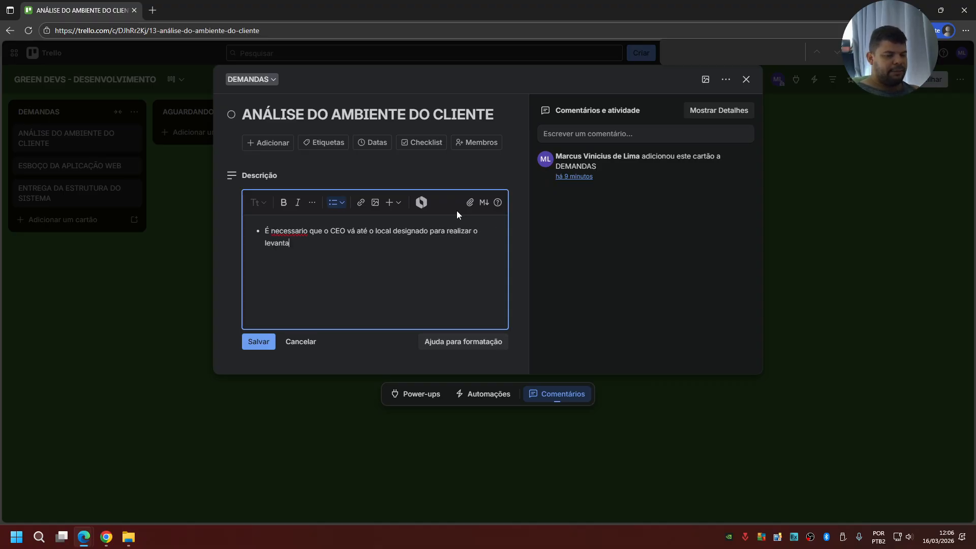
{"action": "type", "text": "mento de re"}
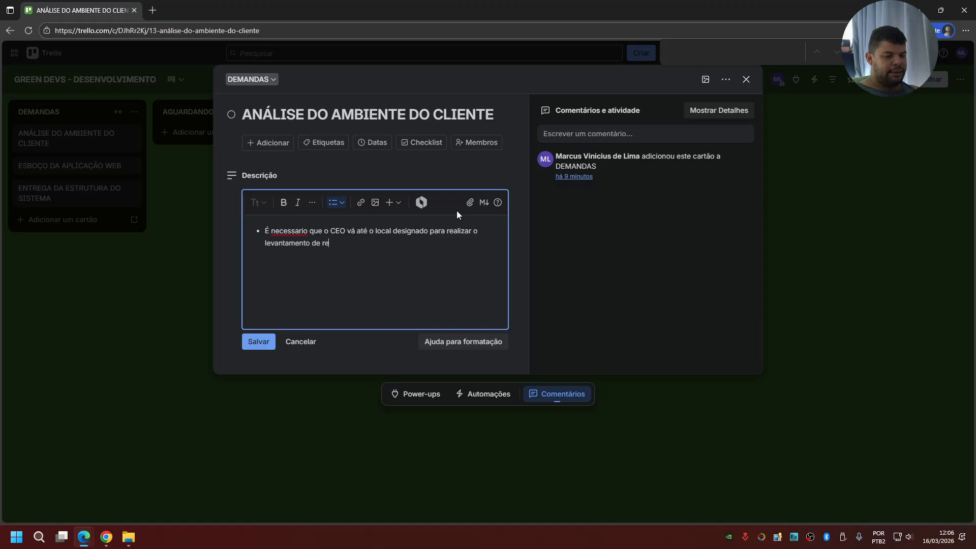
{"action": "type", "text": "quisitos."}
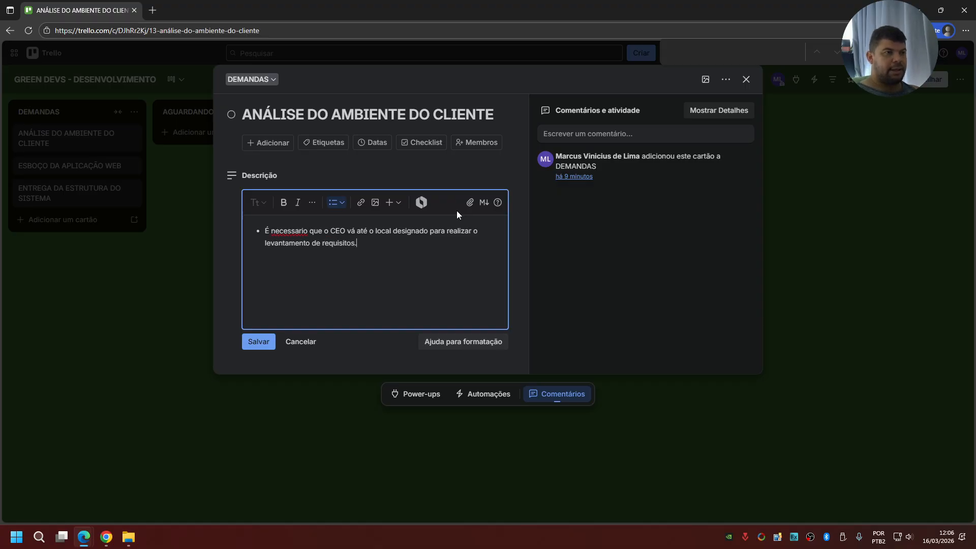
{"action": "right_click", "coordinate": [288, 229]}
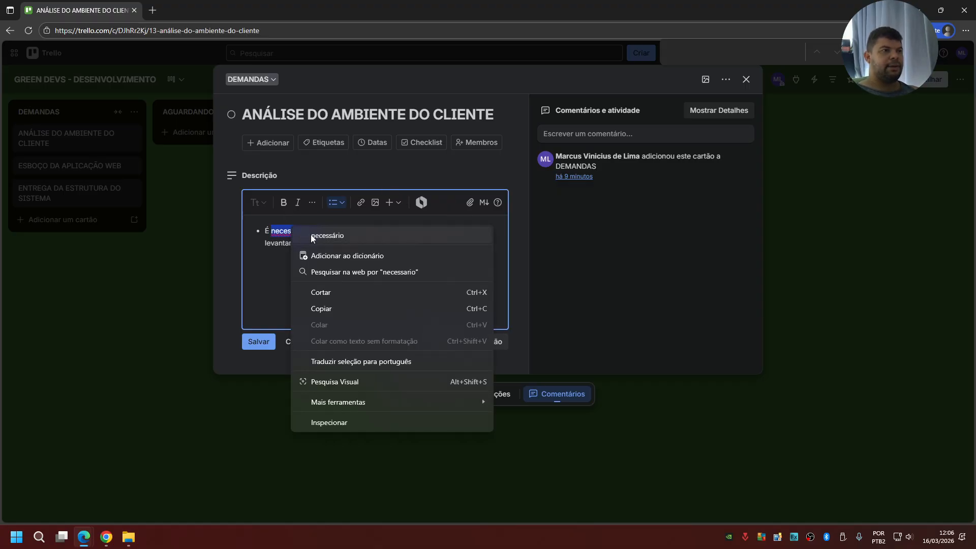
{"action": "left_click", "coordinate": [312, 236]}
Step: Add the ATENÇÃO and EM ANDAMENTO labels to the ANÁLISE DO AMBIENTE DO CLIENTE card and save its description
{"action": "left_click", "coordinate": [324, 144]}
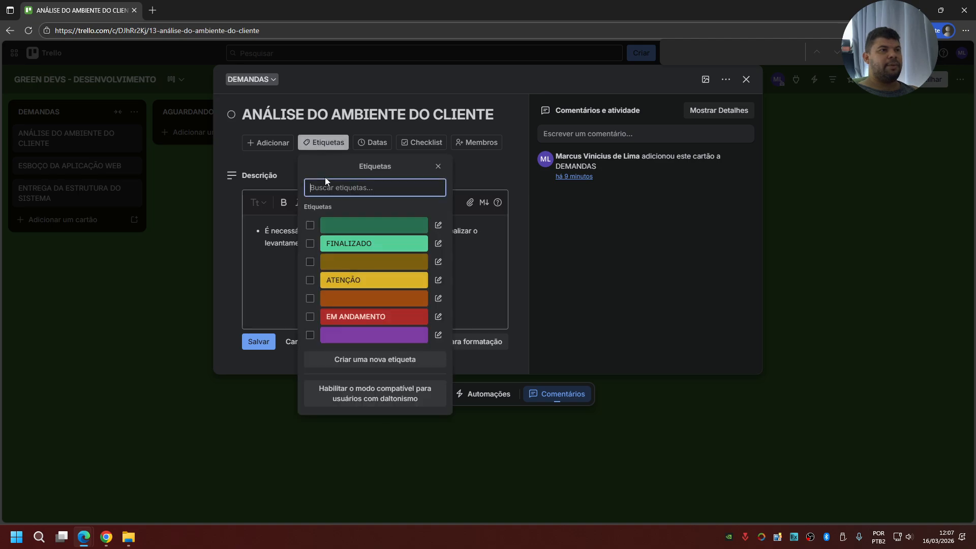
{"action": "left_click", "coordinate": [310, 280]}
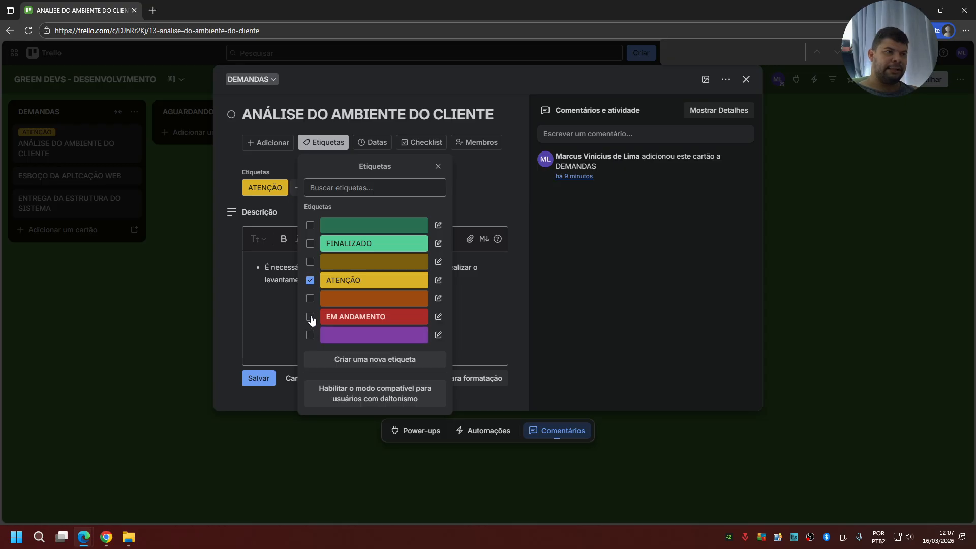
{"action": "left_click", "coordinate": [310, 316]}
{"action": "left_click", "coordinate": [268, 379]}
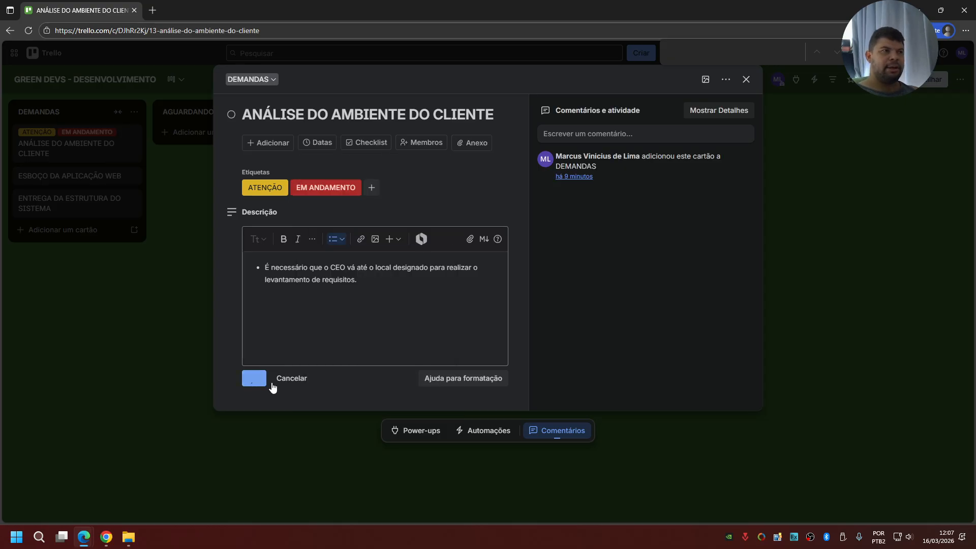
Step: Close the ANÁLISE DO AMBIENTE DO CLIENTE card and move it from DEMANDAS to AGUARDANDO
{"action": "left_click", "coordinate": [745, 79]}
{"action": "left_click_drag", "start_coordinate": [61, 168], "coordinate": [205, 131]}
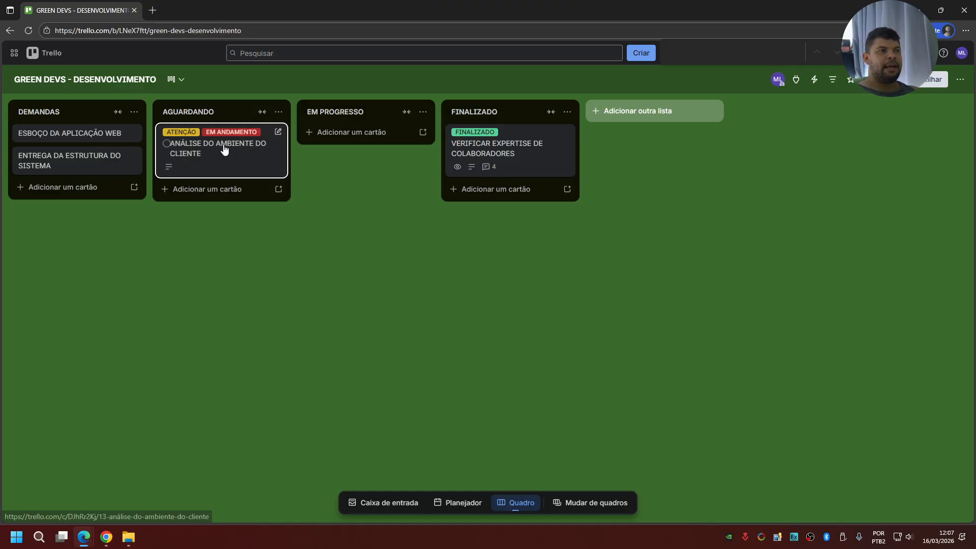
{"action": "left_click", "coordinate": [226, 161]}
{"action": "left_click", "coordinate": [616, 135]}
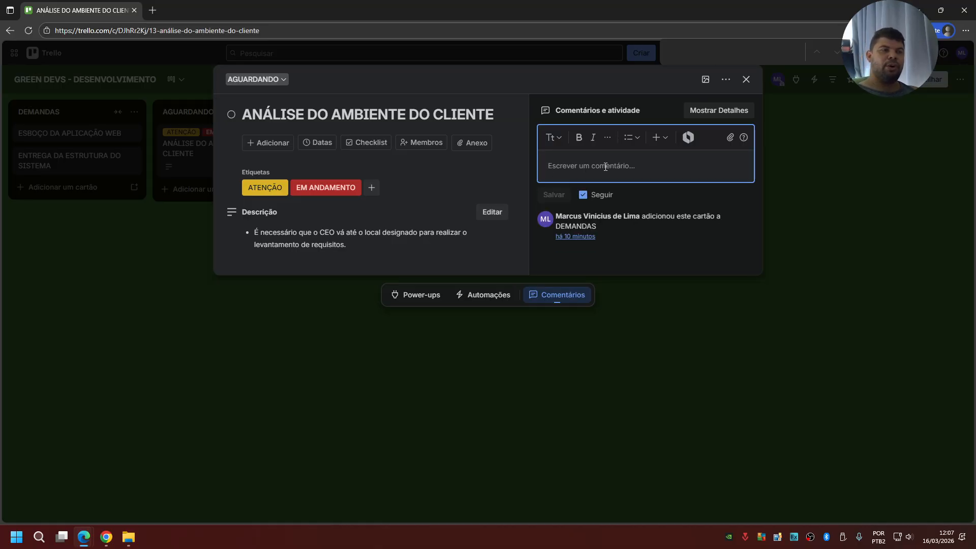
{"action": "key", "text": "Escape"}
{"action": "key", "text": "Escape"}
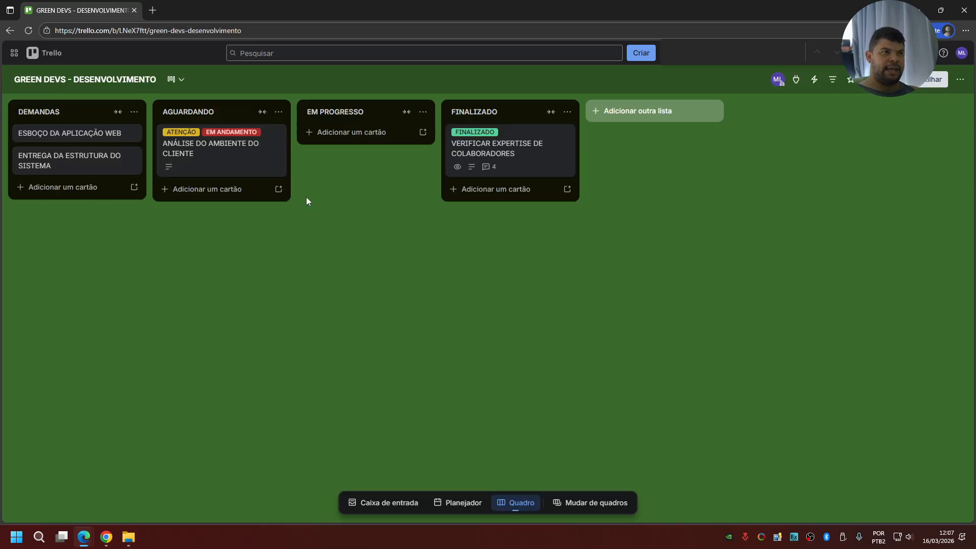
Step: Review the role comments on the VERIFICAR EXPERTISE DE COLABORADORES card in FINALIZADO and close it
{"action": "left_click", "coordinate": [523, 150]}
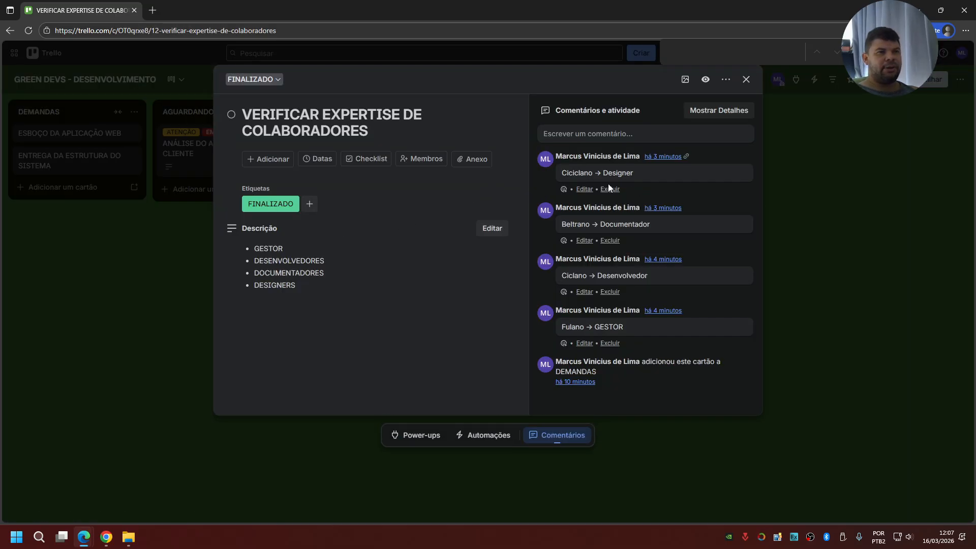
{"action": "key", "text": "Escape"}
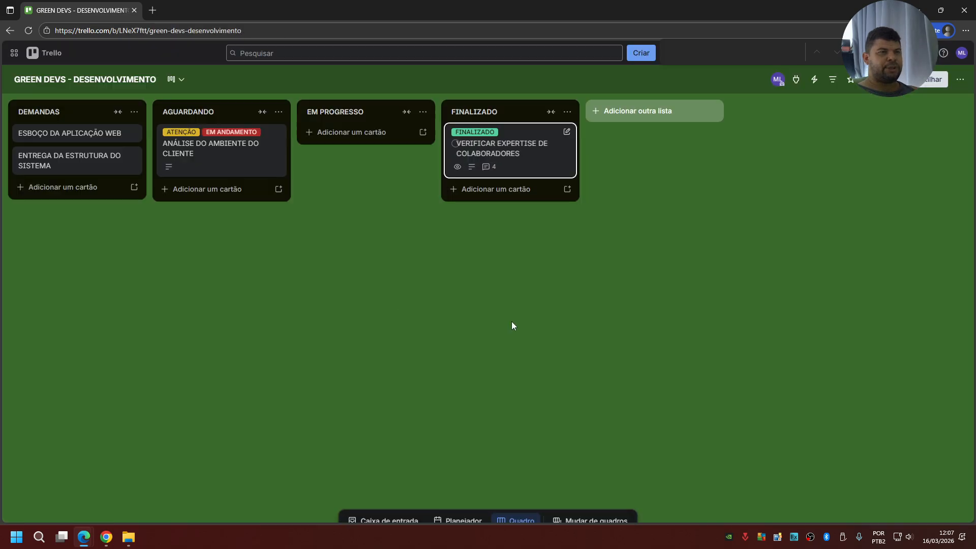
Step: Post the comment "[Fulano diz] → Ciente" on the ANÁLISE DO AMBIENTE DO CLIENTE card and close the card
{"action": "left_click", "coordinate": [225, 158]}
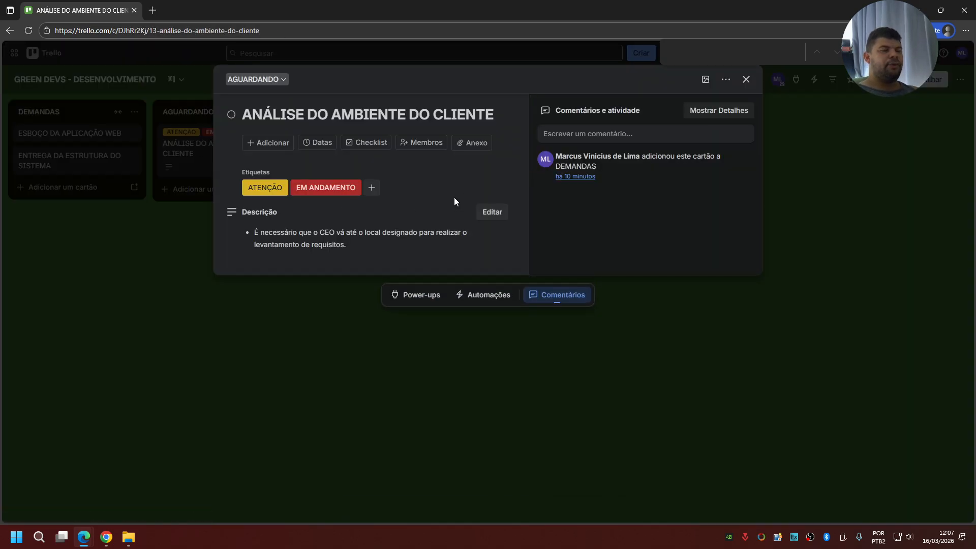
{"action": "left_click", "coordinate": [583, 137]}
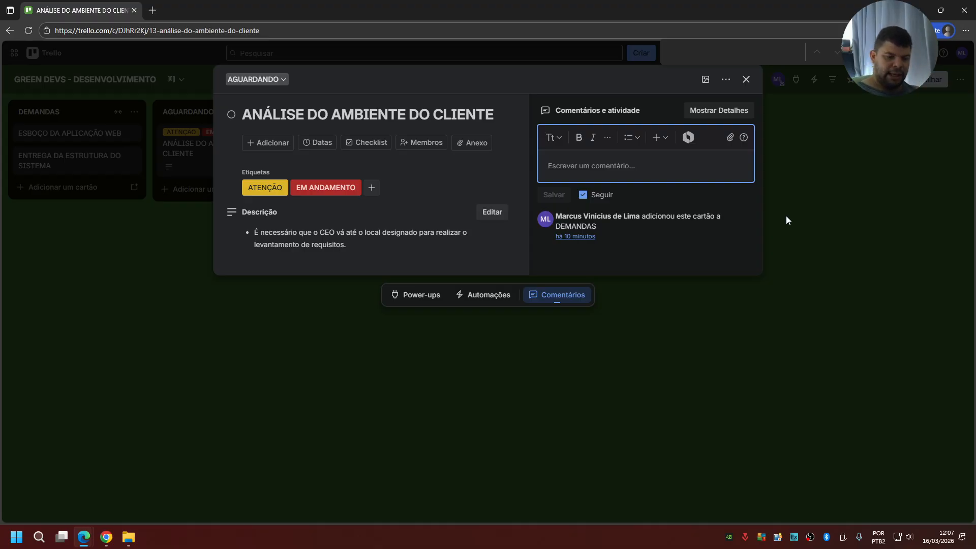
{"action": "type", "text": "O"}
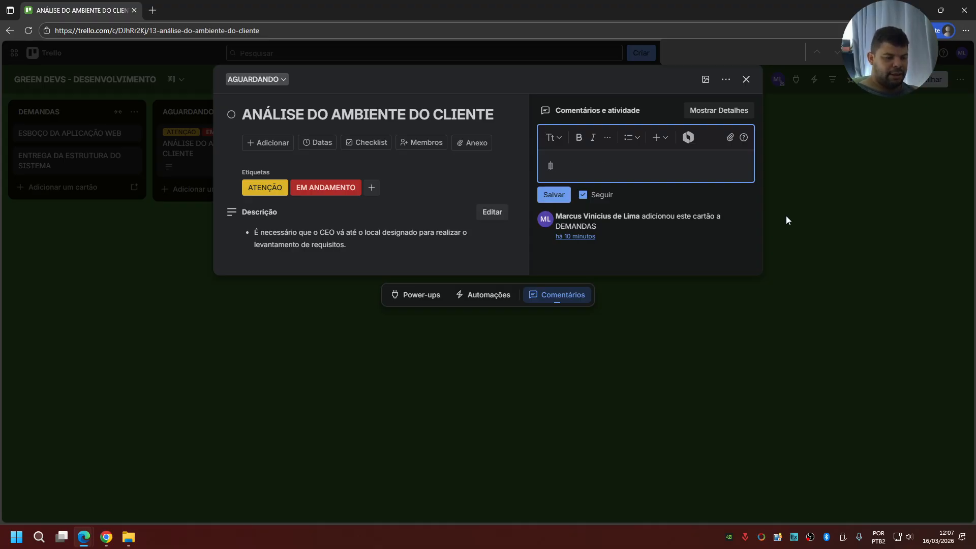
{"action": "type", "text": "Fi"}
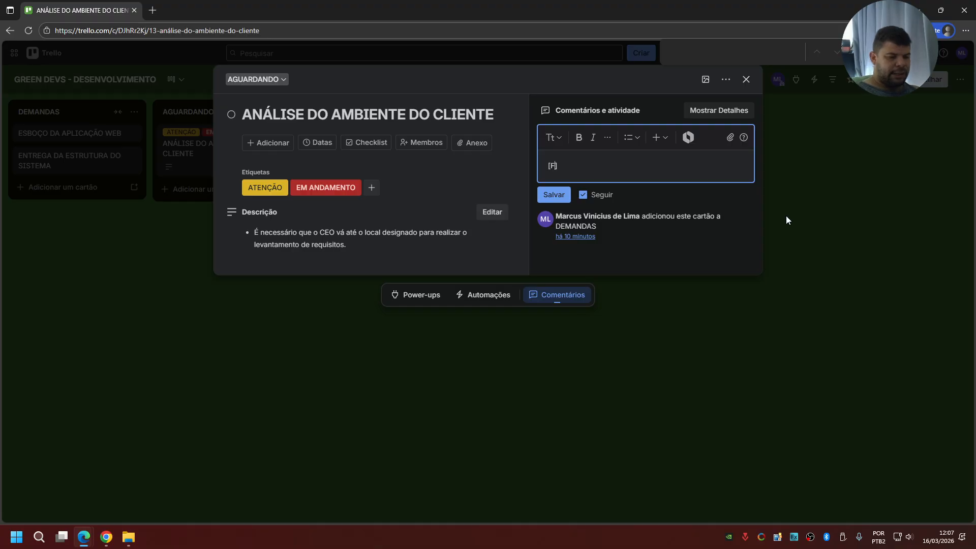
{"action": "type", "text": "ulano diz"}
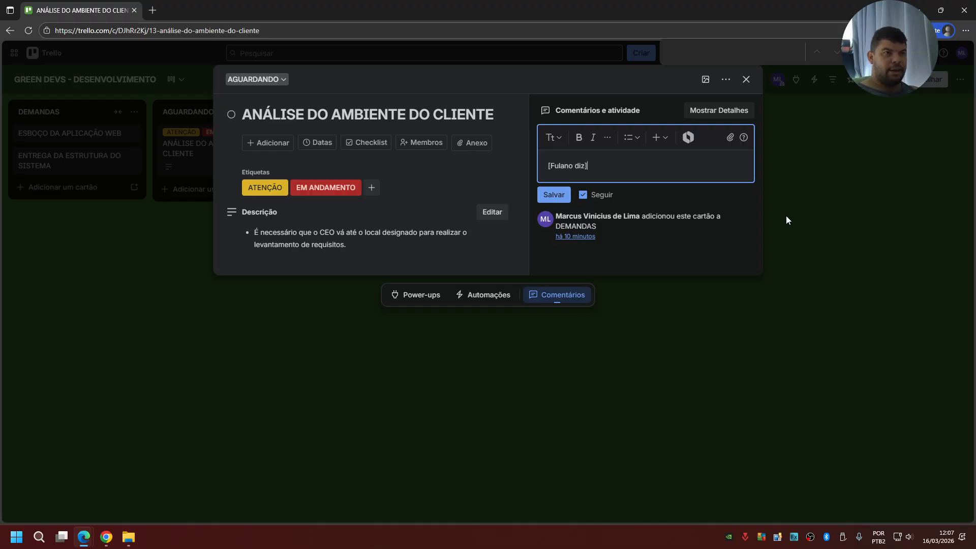
{"action": "type", "text": " -> "}
{"action": "type", "text": "Cliente"}
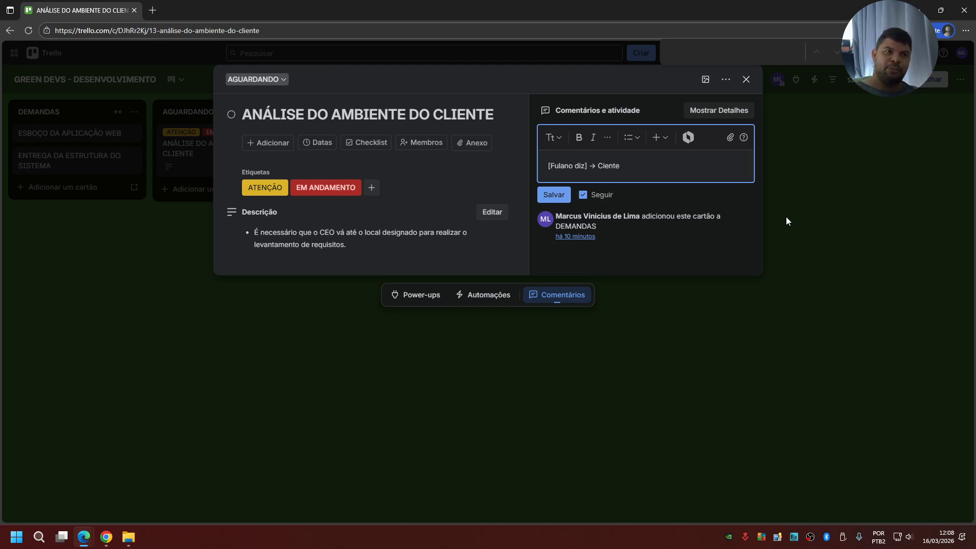
{"action": "left_click", "coordinate": [554, 195]}
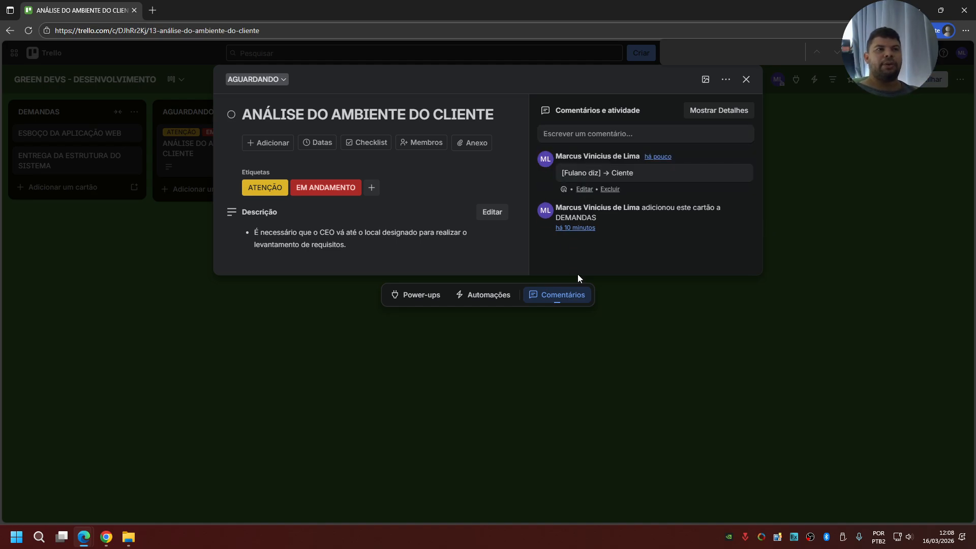
{"action": "left_click", "coordinate": [579, 282]}
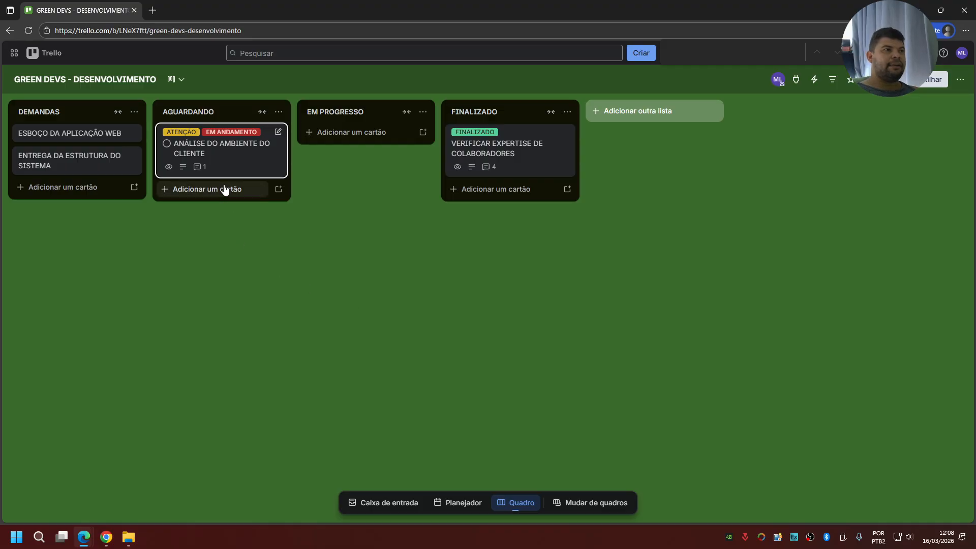
Step: Review the description and comment on the ANÁLISE DO AMBIENTE DO CLIENTE card and close it
{"action": "left_click", "coordinate": [201, 166]}
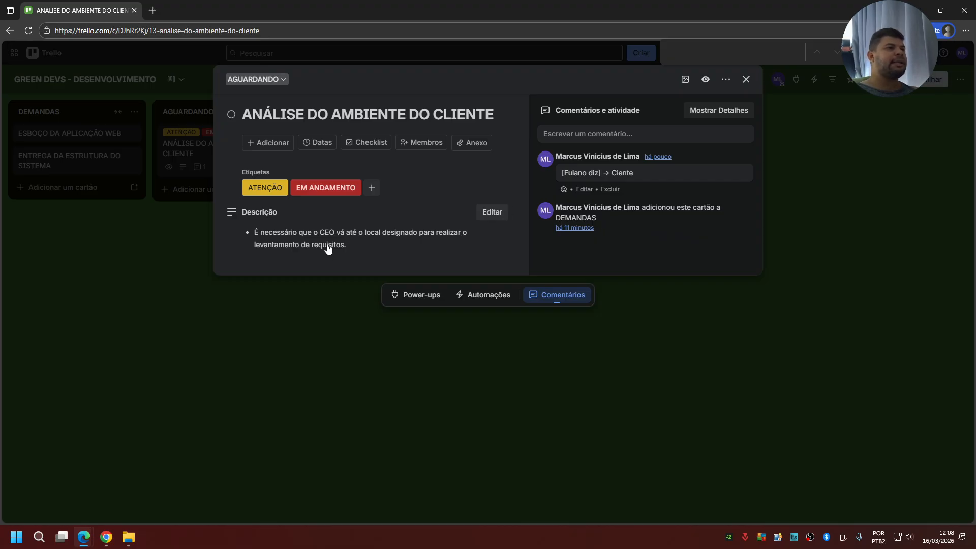
{"action": "left_click", "coordinate": [746, 80]}
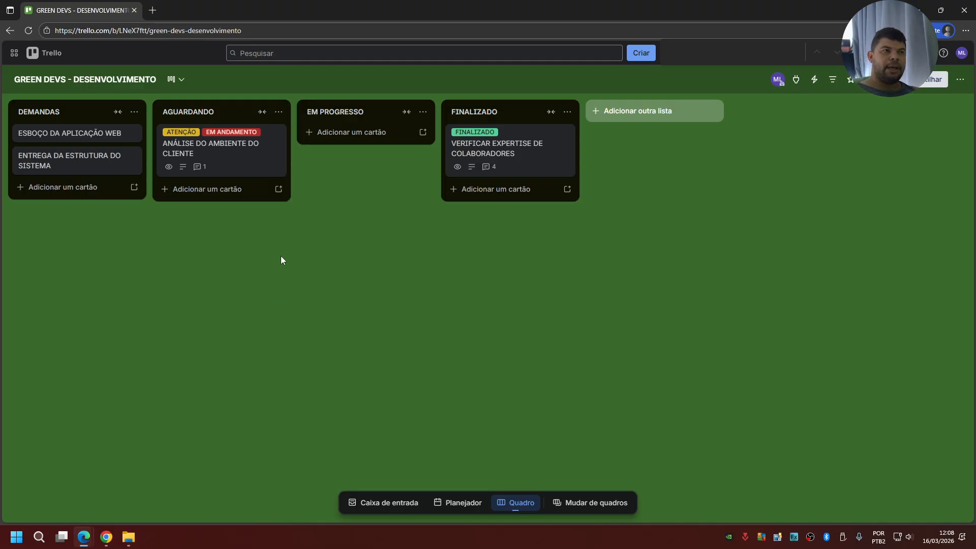
Step: Post the comment "[Fulano diz] → Estou no ambiente realizando procedimento." on the ANÁLISE DO AMBIENTE DO CLIENTE card and close the card
{"action": "left_click", "coordinate": [246, 159]}
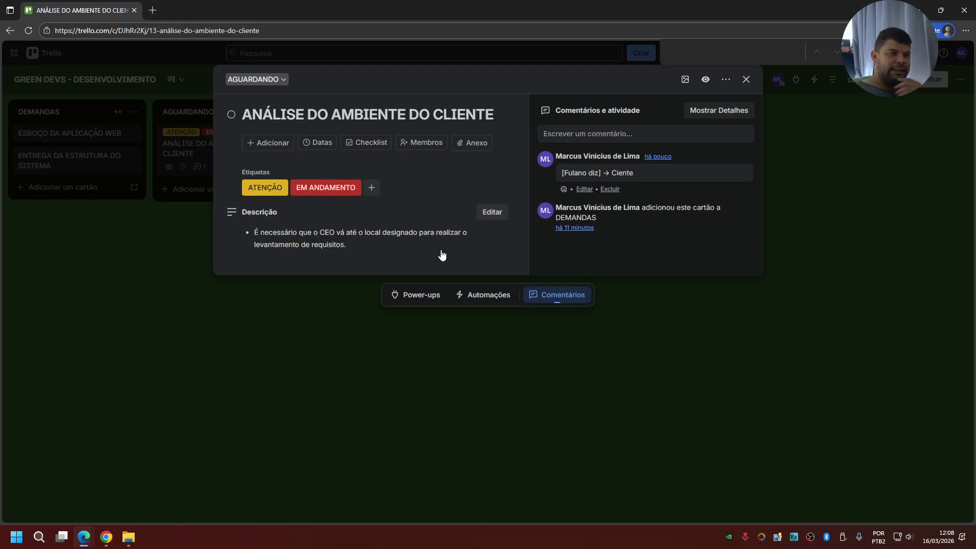
{"action": "left_click", "coordinate": [630, 138]}
{"action": "type", "text": "[]"}
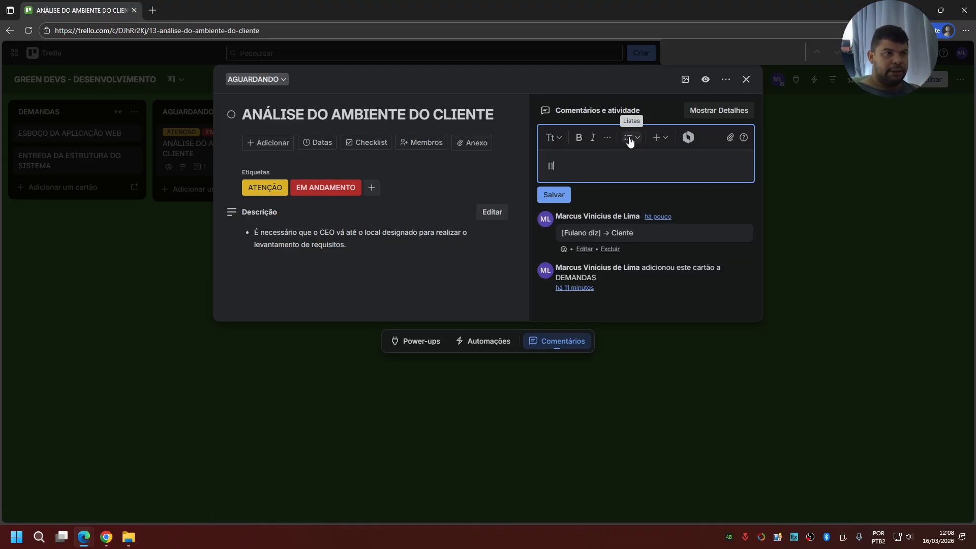
{"action": "type", "text": "Fulano"}
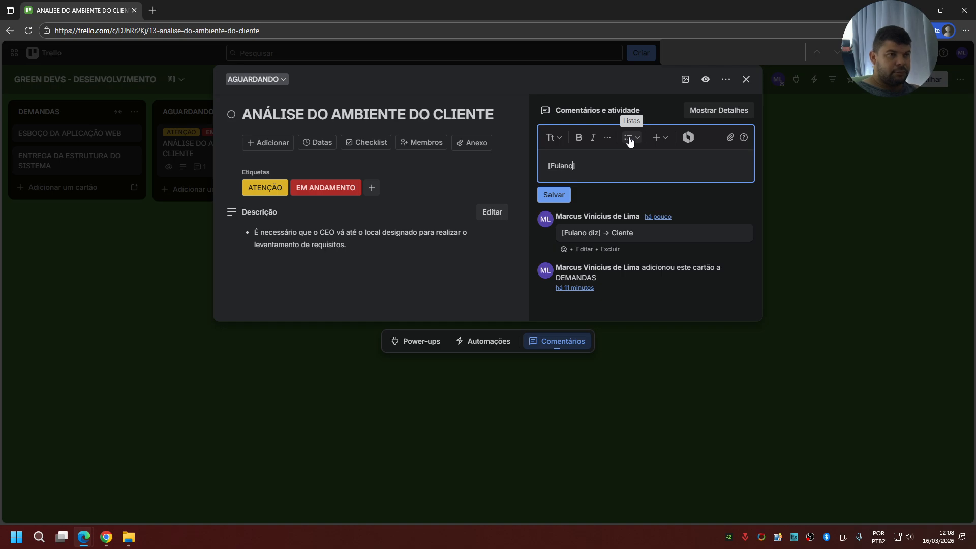
{"action": "type", "text": " diz"}
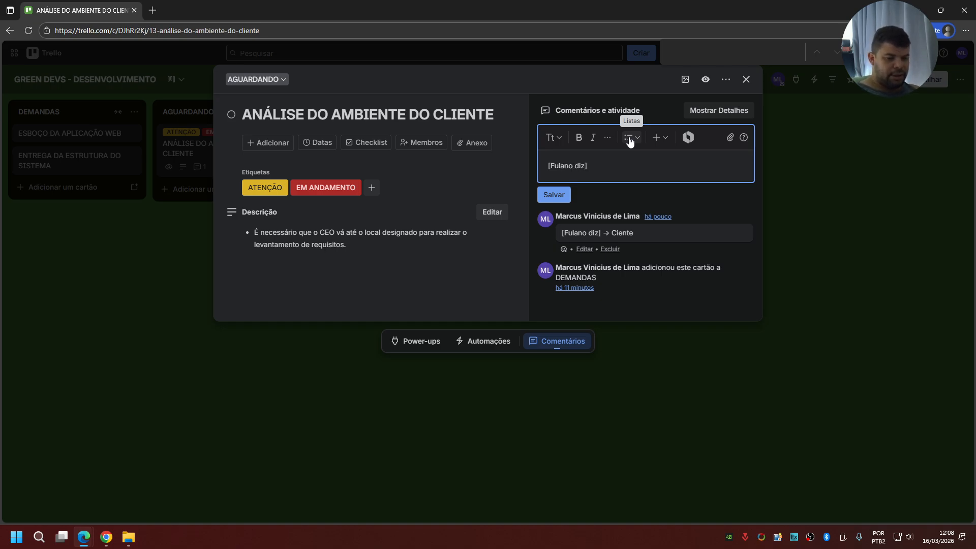
{"action": "type", "text": " → Estou noambiente"}
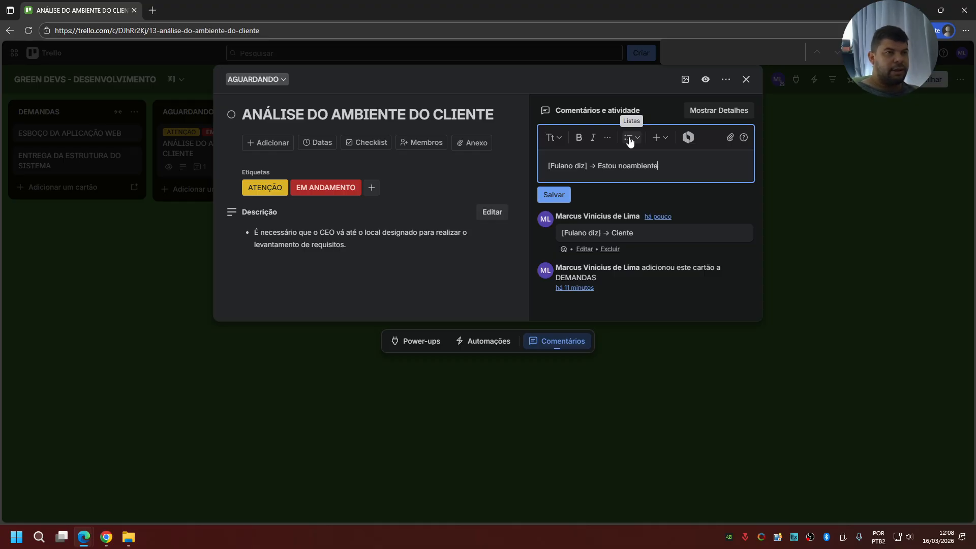
{"action": "key", "text": "BackSpace"}
{"action": "key", "text": "BackSpace"}
{"action": "key", "text": "BackSpace"}
{"action": "key", "text": "BackSpace"}
{"action": "key", "text": "BackSpace"}
{"action": "key", "text": "BackSpace"}
{"action": "key", "text": "BackSpace"}
{"action": "type", "text": "o ambiente realizando processdimentro"}
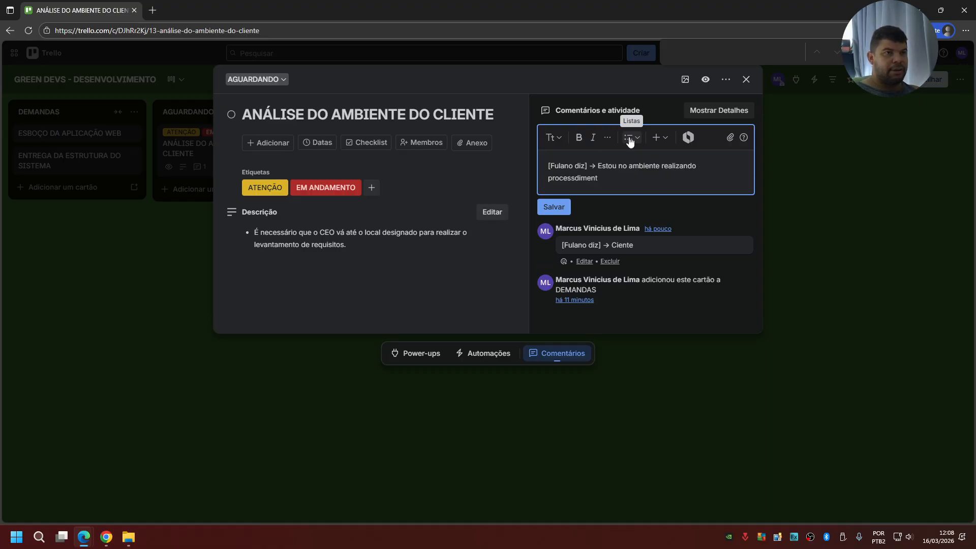
{"action": "key", "text": "BackSpace"}
{"action": "key", "text": "BackSpace"}
{"action": "key", "text": "BackSpace"}
{"action": "key", "text": "BackSpace"}
{"action": "key", "text": "BackSpace"}
{"action": "key", "text": "BackSpace"}
{"action": "type", "text": "dimento."}
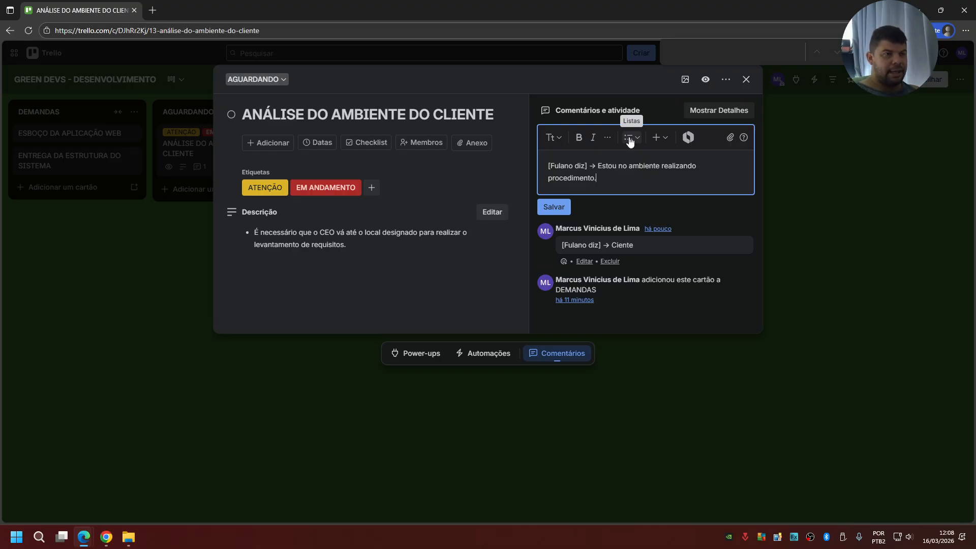
{"action": "left_click", "coordinate": [554, 206]}
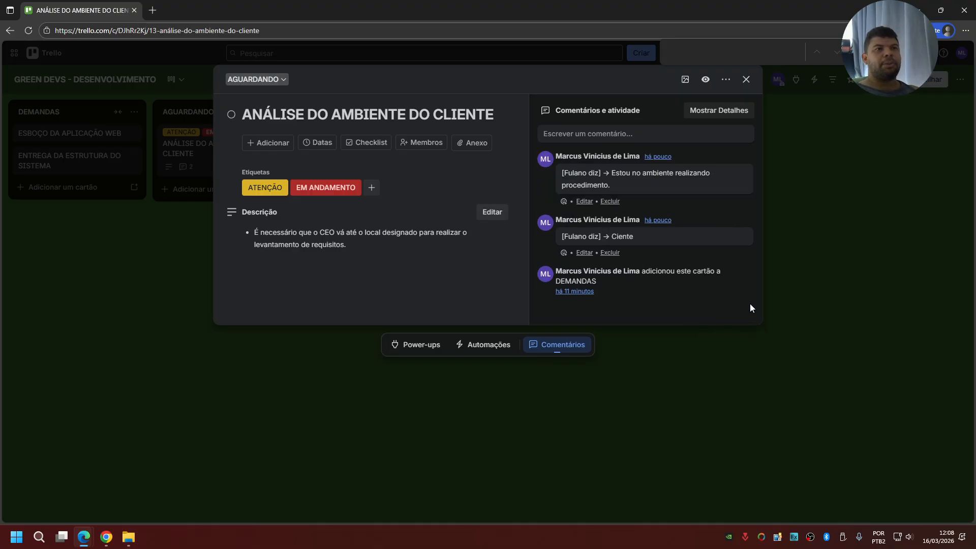
{"action": "left_click", "coordinate": [606, 323]}
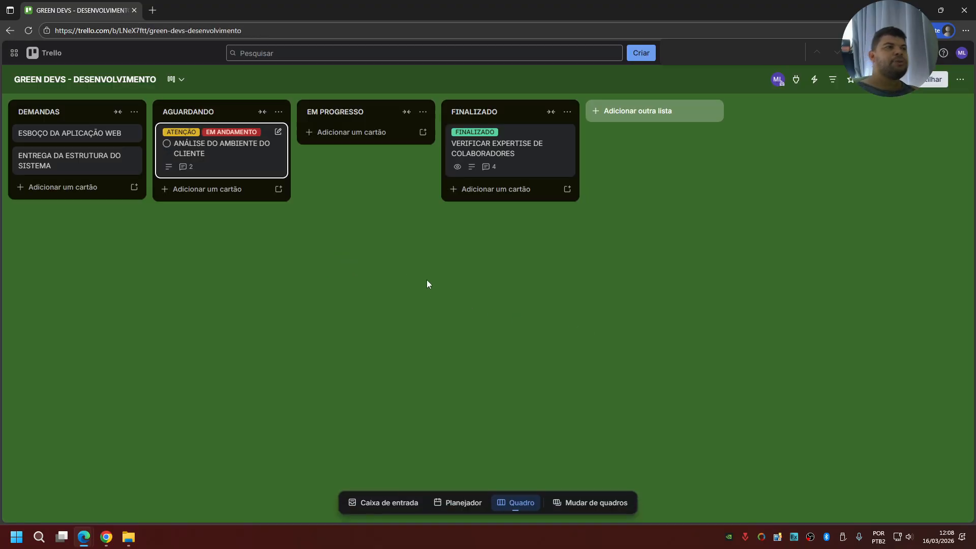
Step: Check the labels and comments on the ANÁLISE DO AMBIENTE DO CLIENTE card, close it and move it to the EM PROGRESSO list
{"action": "left_click", "coordinate": [187, 167]}
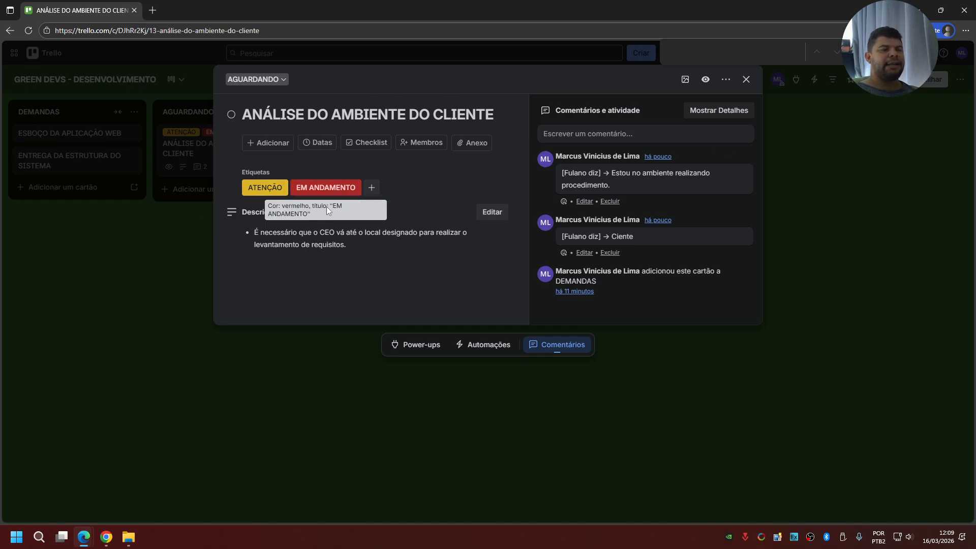
{"action": "left_click", "coordinate": [765, 93]}
{"action": "left_click_drag", "start_coordinate": [235, 161], "coordinate": [380, 154]}
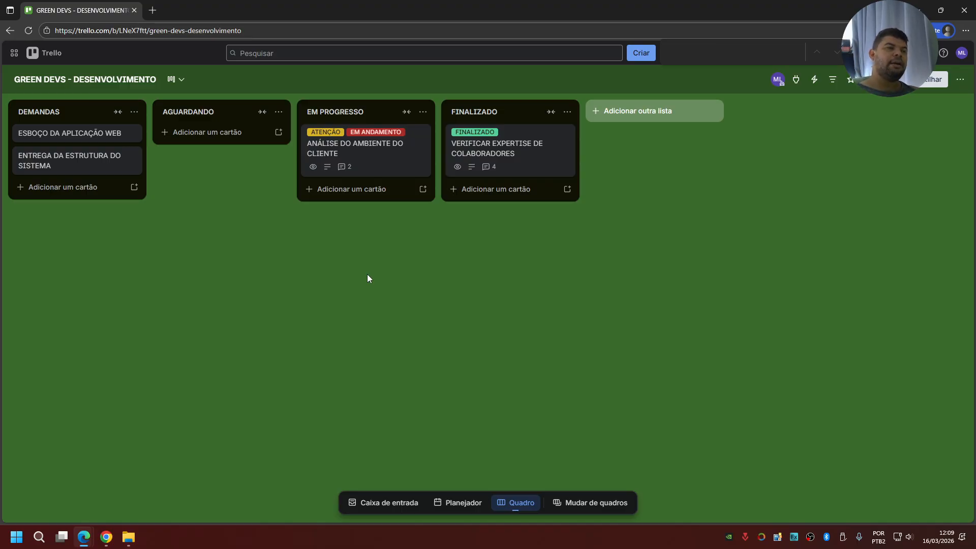
Step: Replace the ANÁLISE DO AMBIENTE DO CLIENTE card's ATENÇÃO and EM ANDAMENTO labels with FINALIZADO and move the card to the FINALIZADO list
{"action": "left_click", "coordinate": [368, 164]}
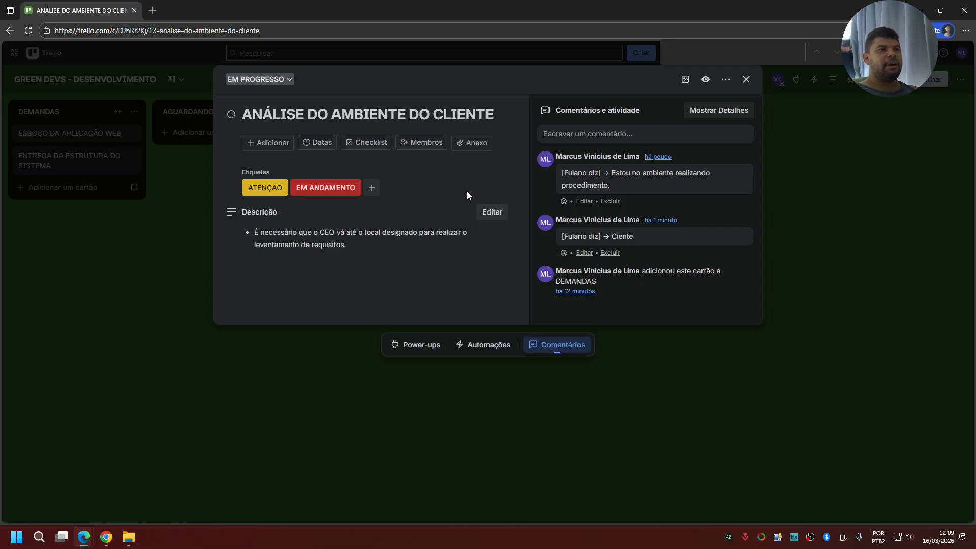
{"action": "left_click", "coordinate": [347, 188]}
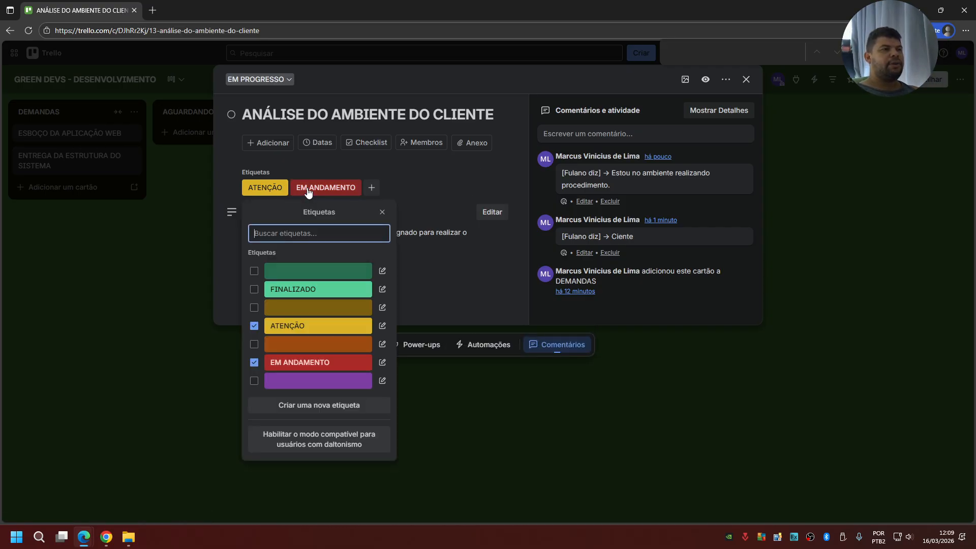
{"action": "left_click", "coordinate": [254, 325]}
{"action": "left_click", "coordinate": [254, 362]}
{"action": "left_click", "coordinate": [254, 289]}
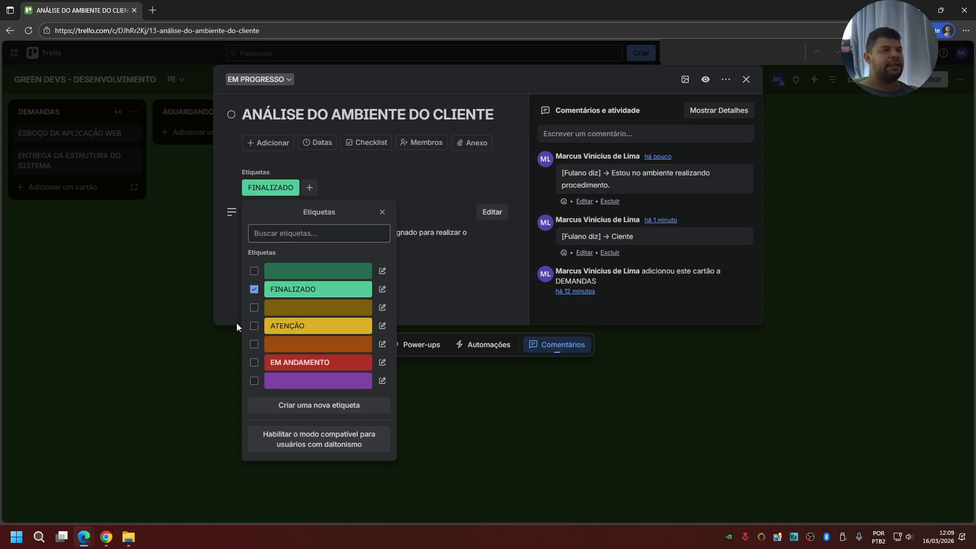
{"action": "left_click", "coordinate": [349, 174]}
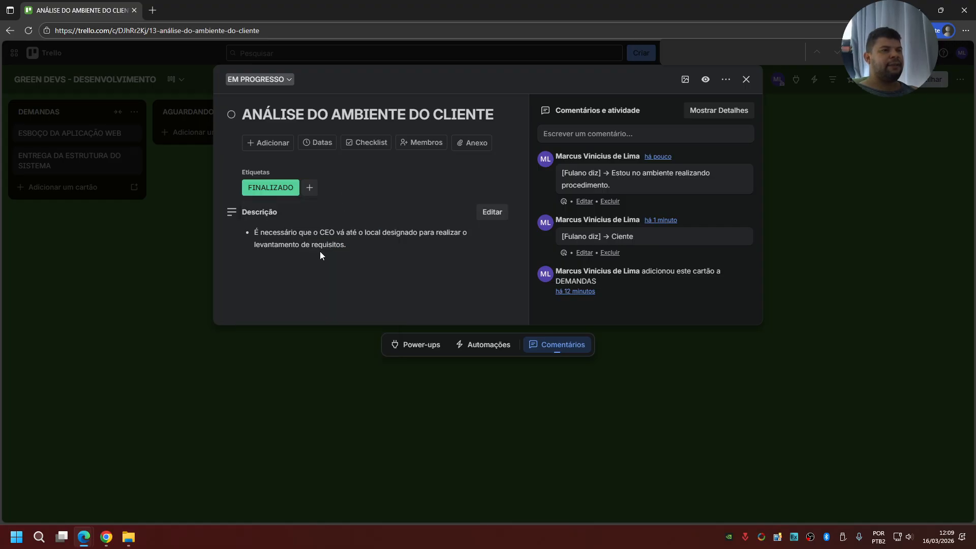
{"action": "left_click", "coordinate": [746, 79]}
{"action": "left_click_drag", "start_coordinate": [376, 152], "coordinate": [525, 153]}
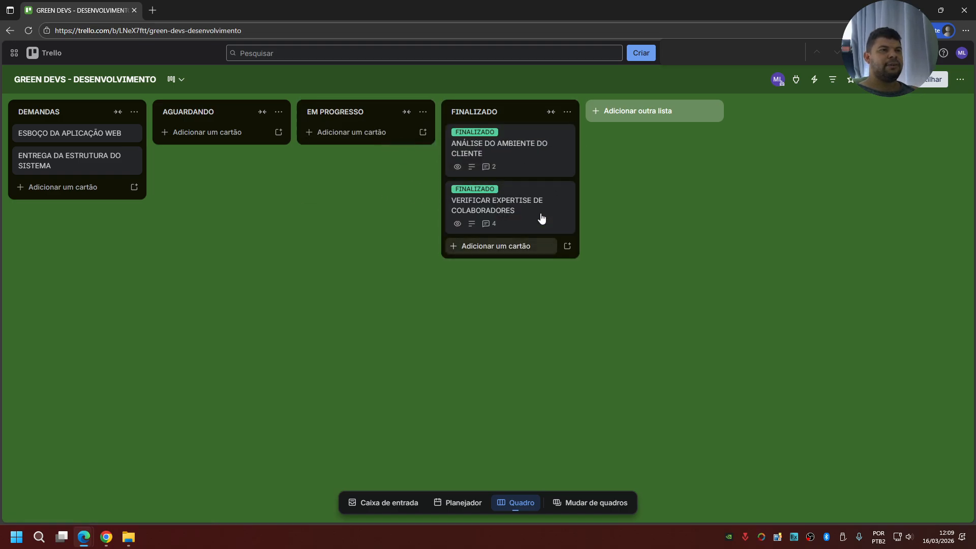
Step: Post the comment "[Fulano diz] → Finalizado." on the ANÁLISE DO AMBIENTE DO CLIENTE card and close the card
{"action": "left_click", "coordinate": [530, 170]}
{"action": "left_click", "coordinate": [617, 134]}
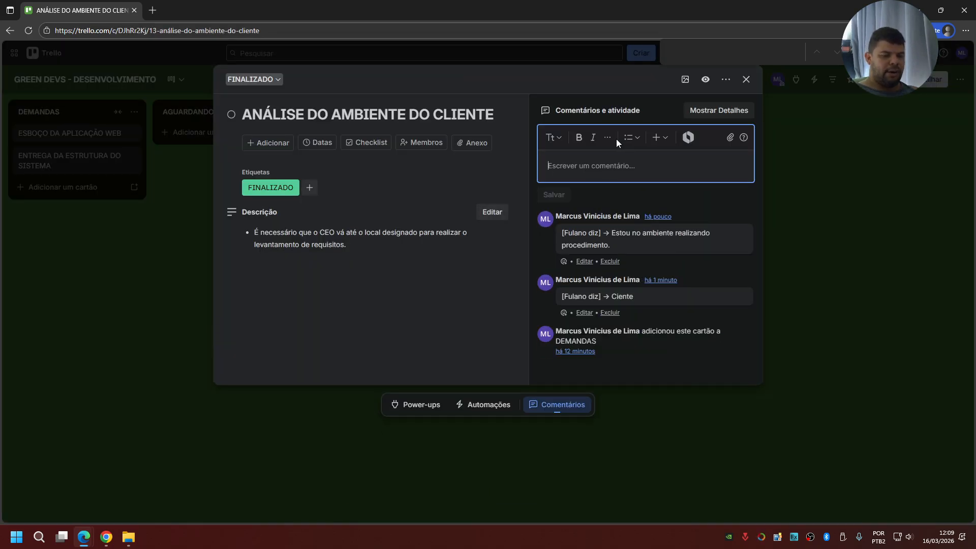
{"action": "type", "text": "[Fulano"}
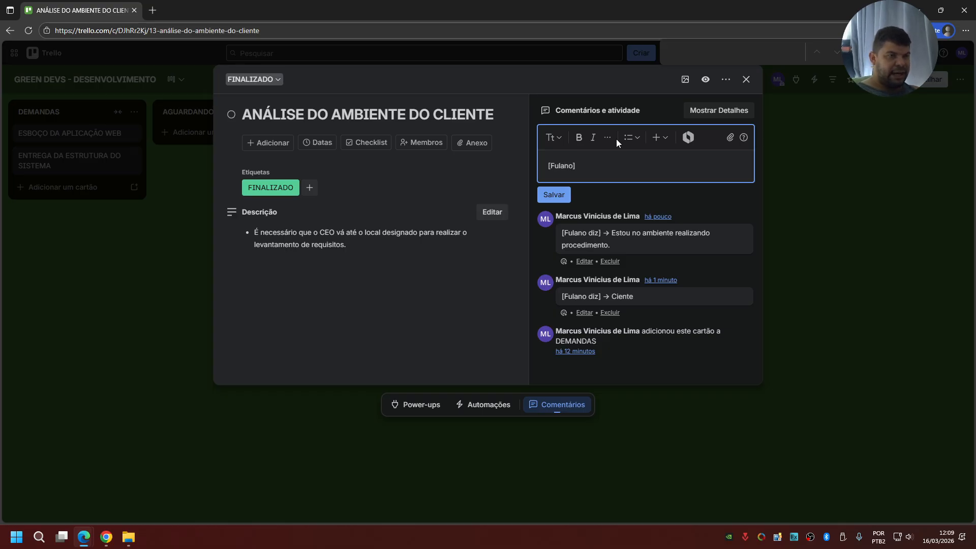
{"action": "type", "text": " diz"}
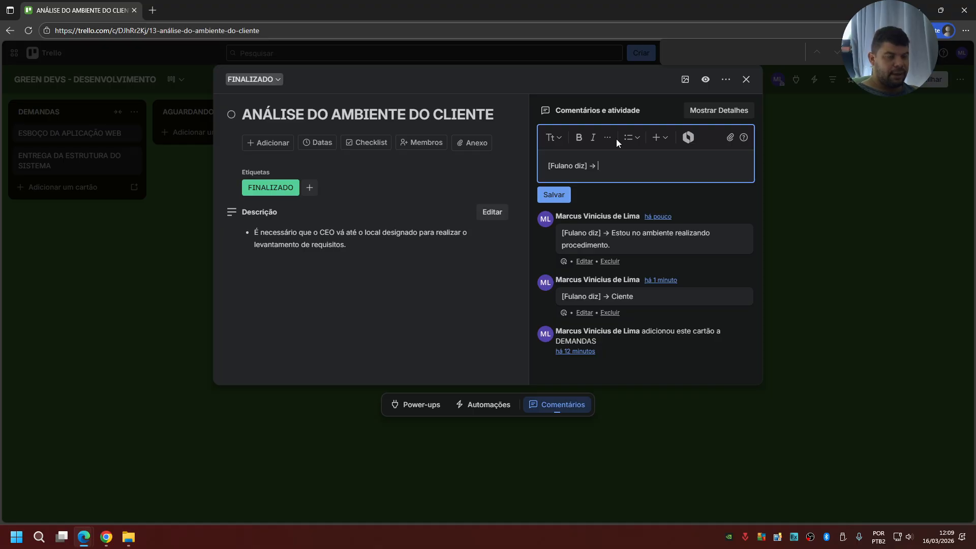
{"action": "type", "text": " → De"}
{"action": "key", "text": "BackSpace"}
{"action": "key", "text": "BackSpace"}
{"action": "type", "text": "Fin"}
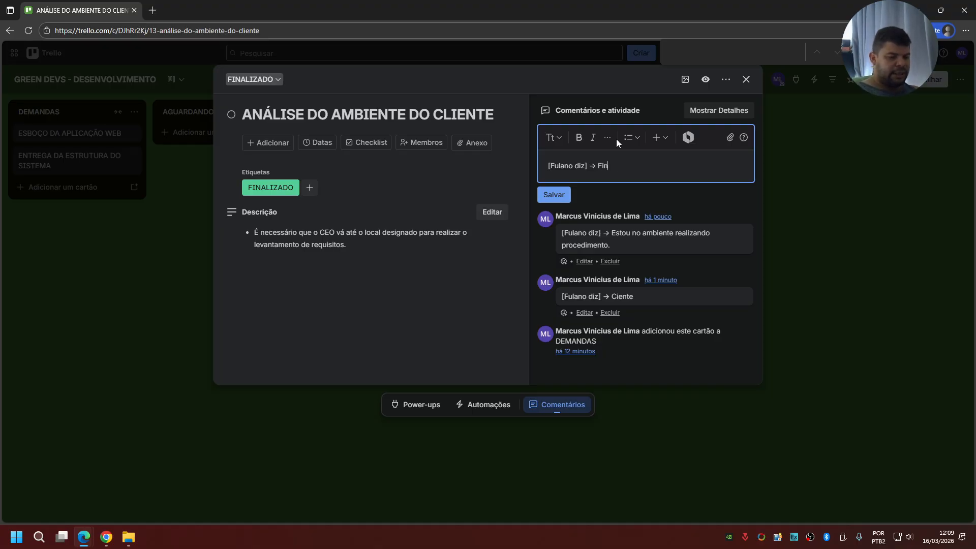
{"action": "type", "text": "alizado"}
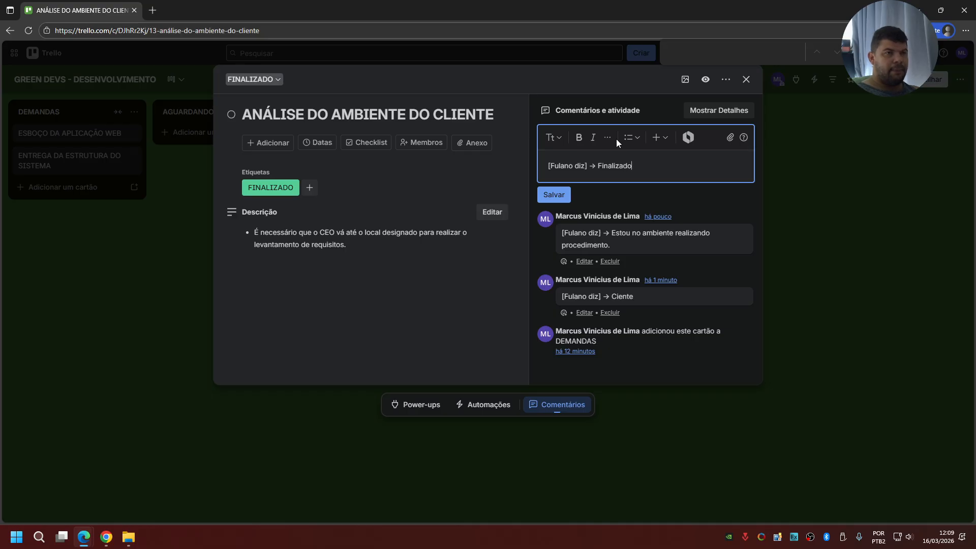
{"action": "type", "text": "."}
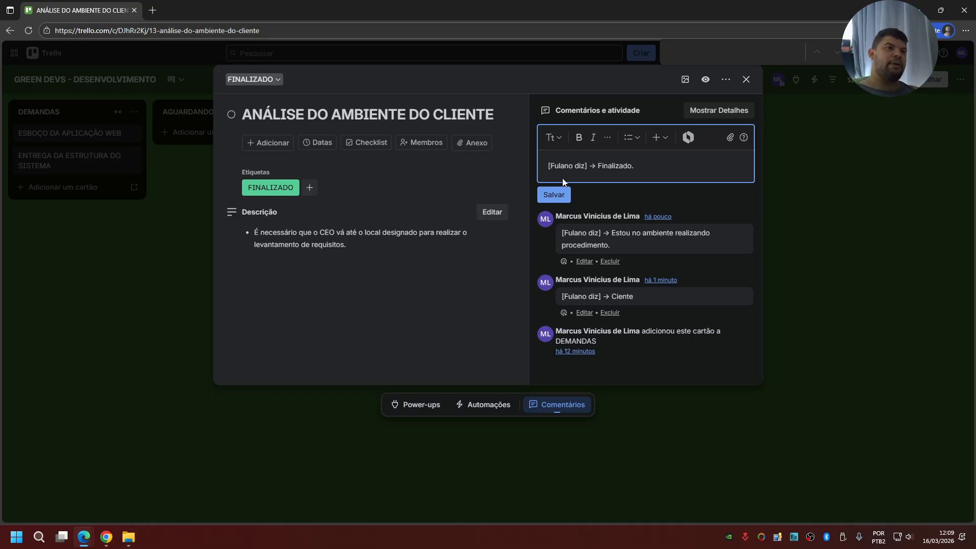
{"action": "left_click", "coordinate": [557, 196]}
{"action": "key", "text": "Escape"}
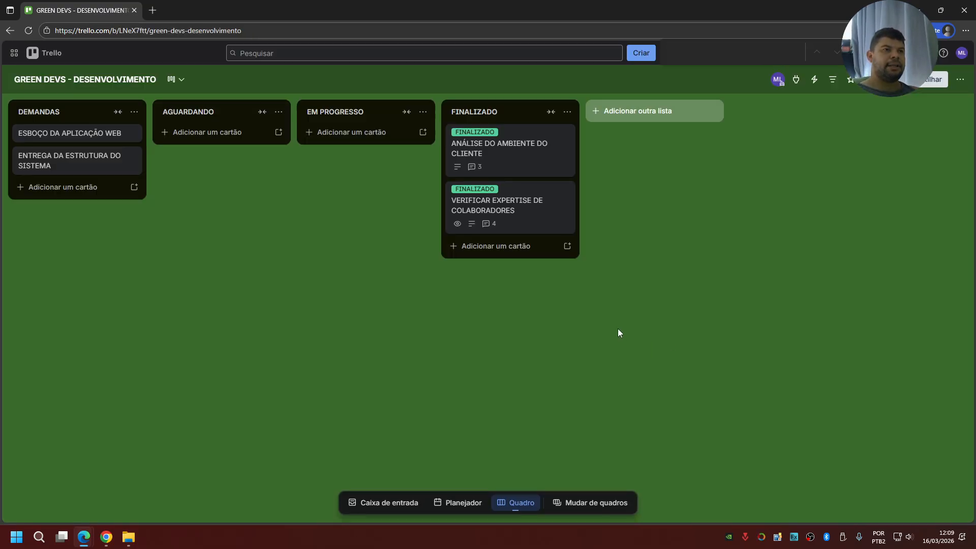
Step: Review the board's activity log, both all entries and comments only, and close it
{"action": "left_click", "coordinate": [959, 79]}
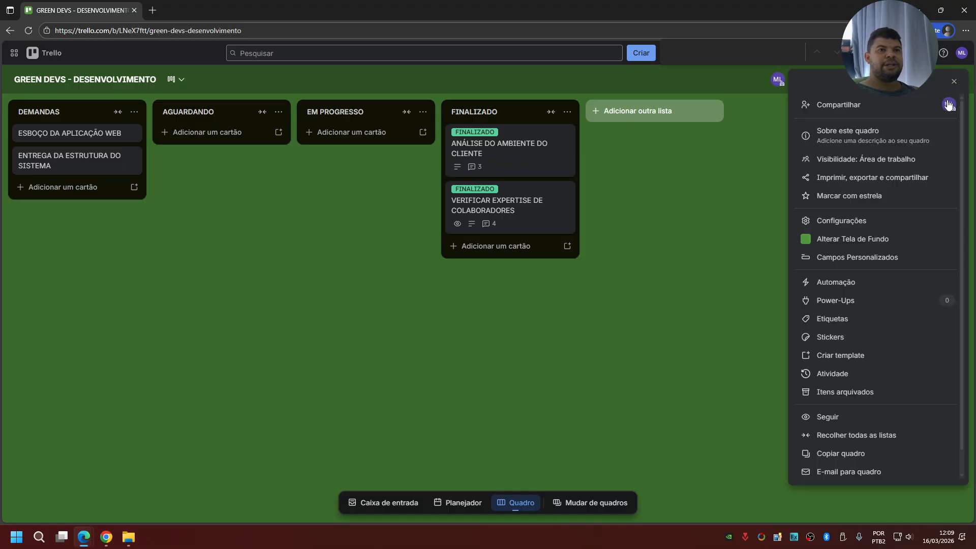
{"action": "left_click", "coordinate": [844, 374]}
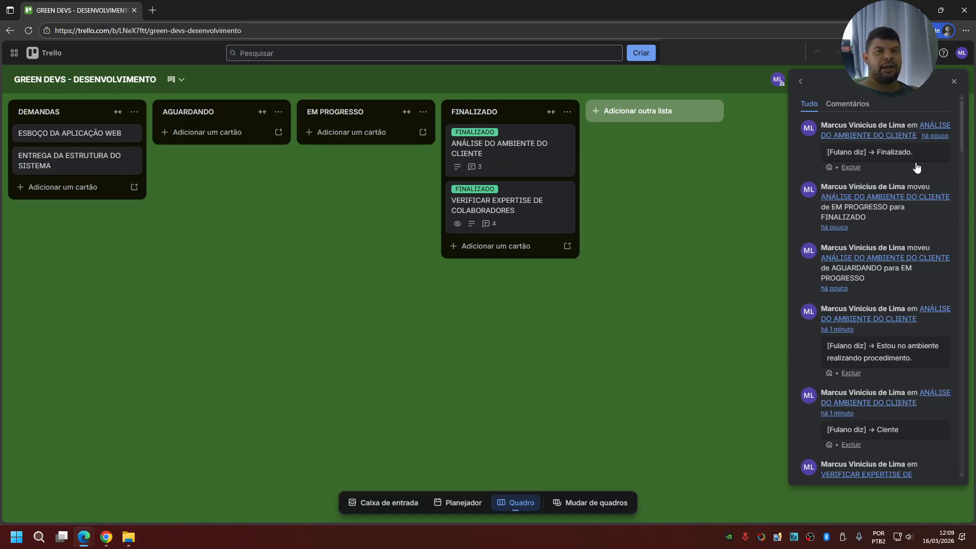
{"action": "left_click", "coordinate": [859, 104]}
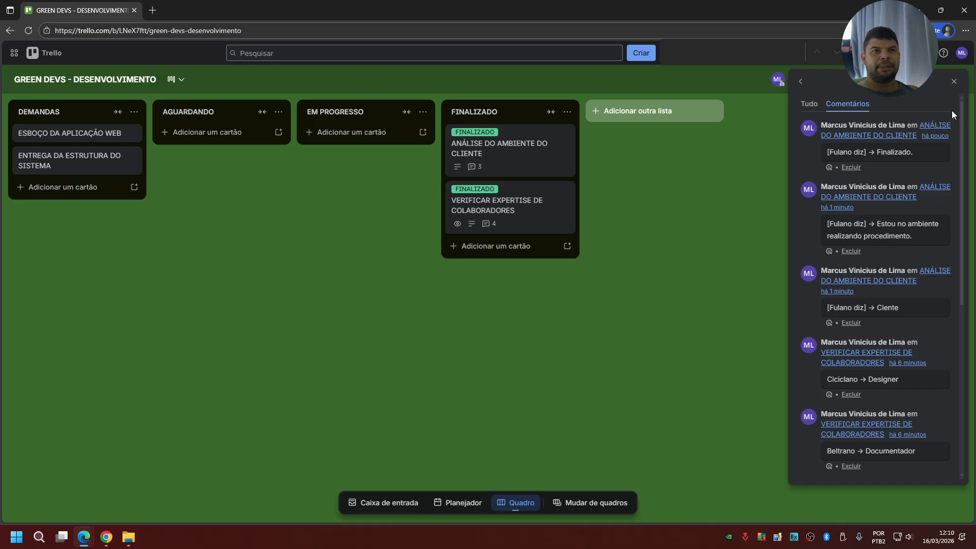
{"action": "left_click", "coordinate": [809, 104]}
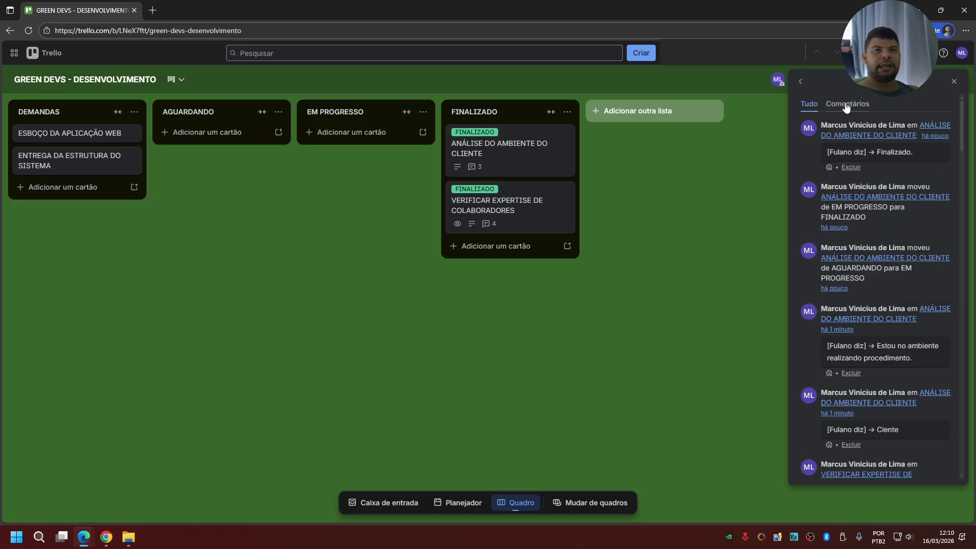
{"action": "left_click", "coordinate": [954, 84]}
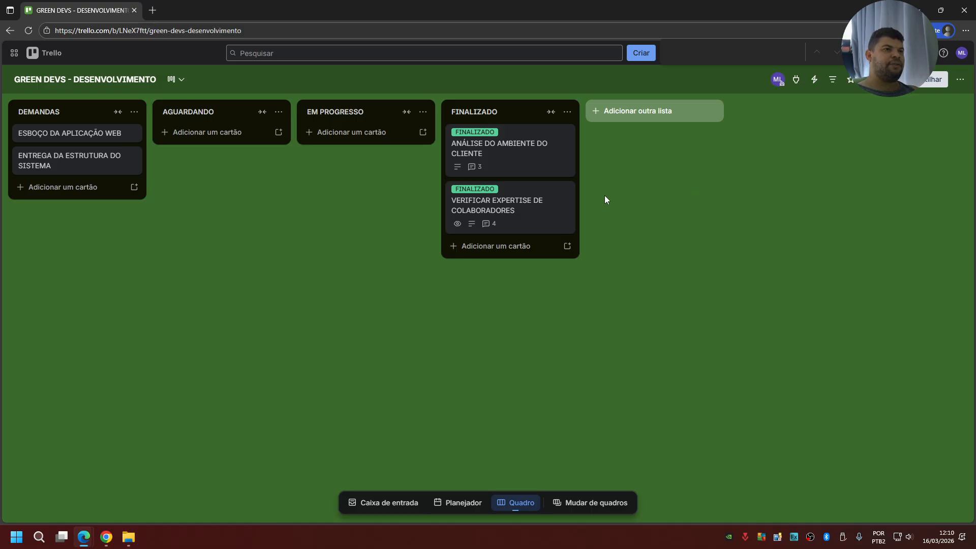
Step: Reorder the FINALIZADO list so that VERIFICAR EXPERTISE DE COLABORADORES sits above ANÁLISE DO AMBIENTE DO CLIENTE
{"action": "left_click_drag", "start_coordinate": [549, 210], "coordinate": [546, 145]}
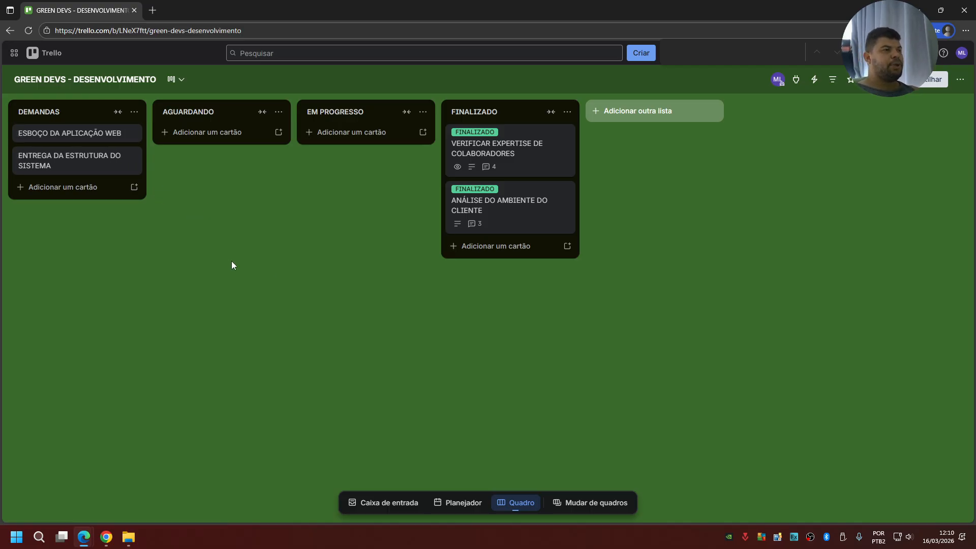
{"action": "left_click", "coordinate": [104, 136]}
{"action": "left_click", "coordinate": [362, 215]}
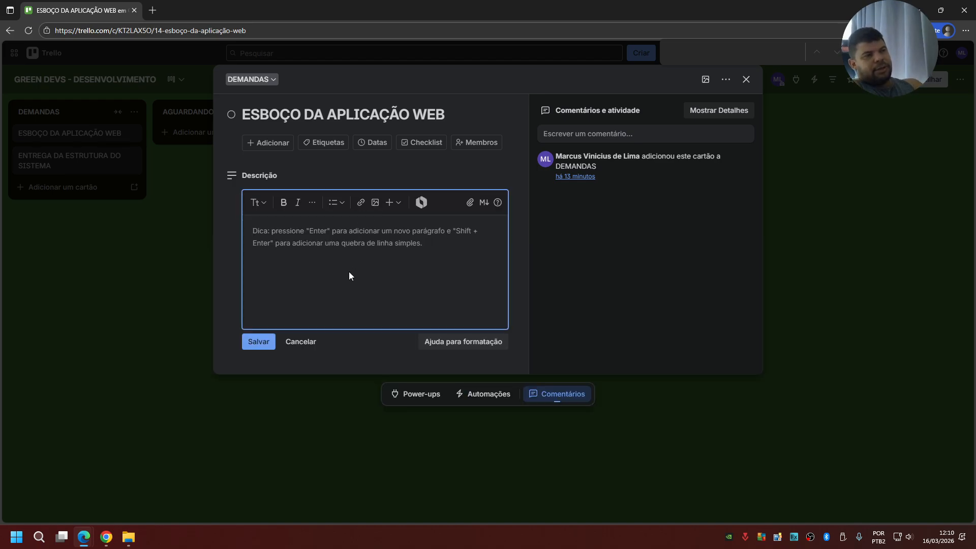
{"action": "key", "text": "Escape"}
{"action": "key", "text": "Escape"}
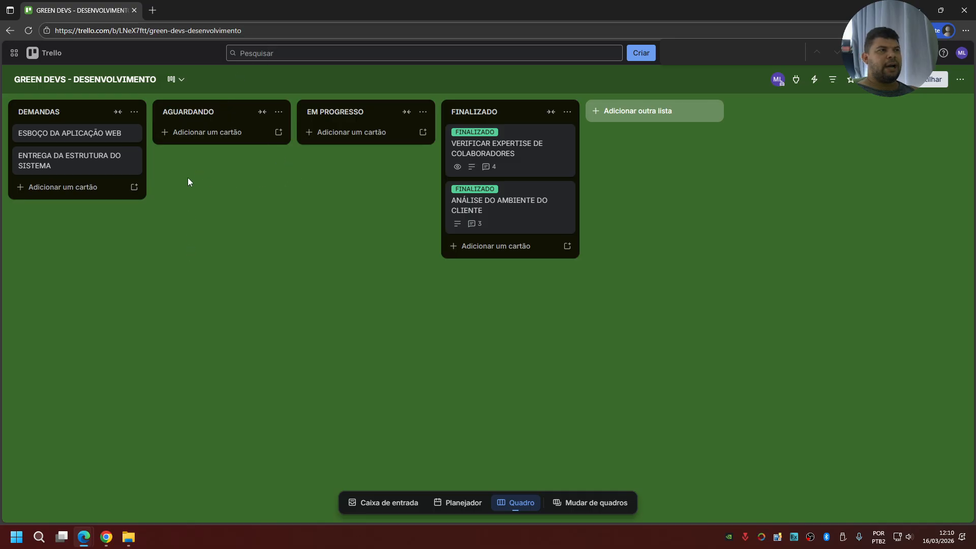
Step: Add a card titled "DETERMINAR LINGUAGENS A SEREM UTILIZADAS" to the DEMANDAS list
{"action": "left_click", "coordinate": [59, 187]}
{"action": "type", "text": "deter"}
{"action": "key", "text": "BackSpace"}
{"action": "key", "text": "BackSpace"}
{"action": "key", "text": "BackSpace"}
{"action": "key", "text": "BackSpace"}
{"action": "key", "text": "BackSpace"}
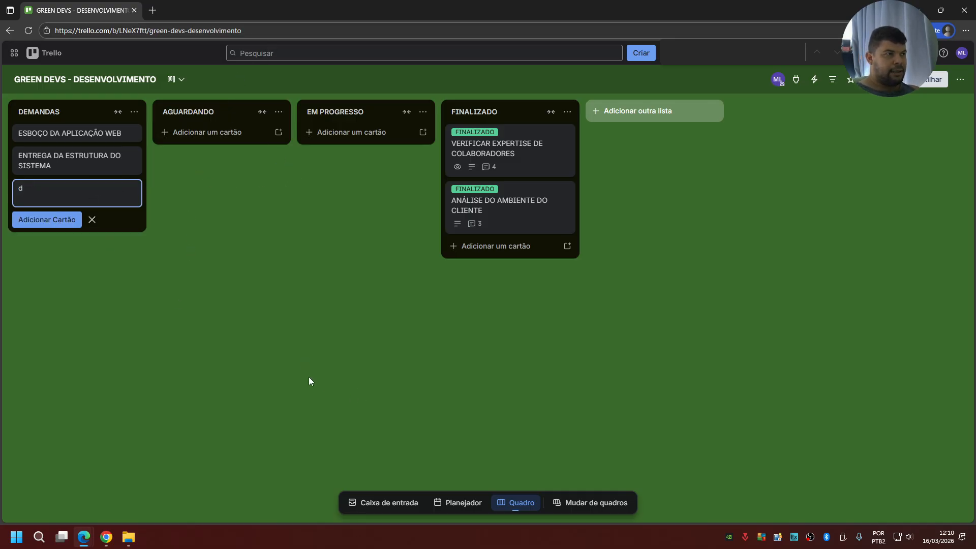
{"action": "type", "text": "DETERMINAR "}
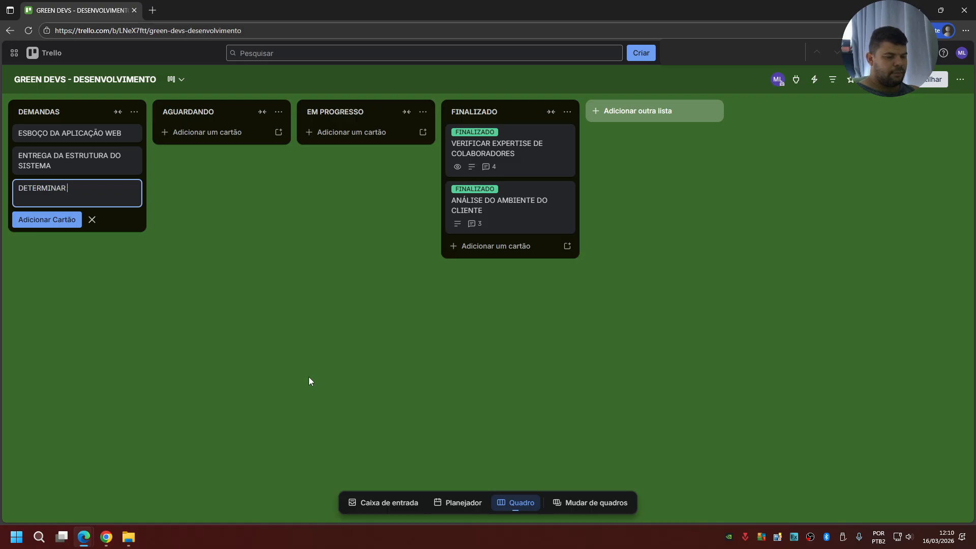
{"action": "type", "text": "LINGUAGENS A"}
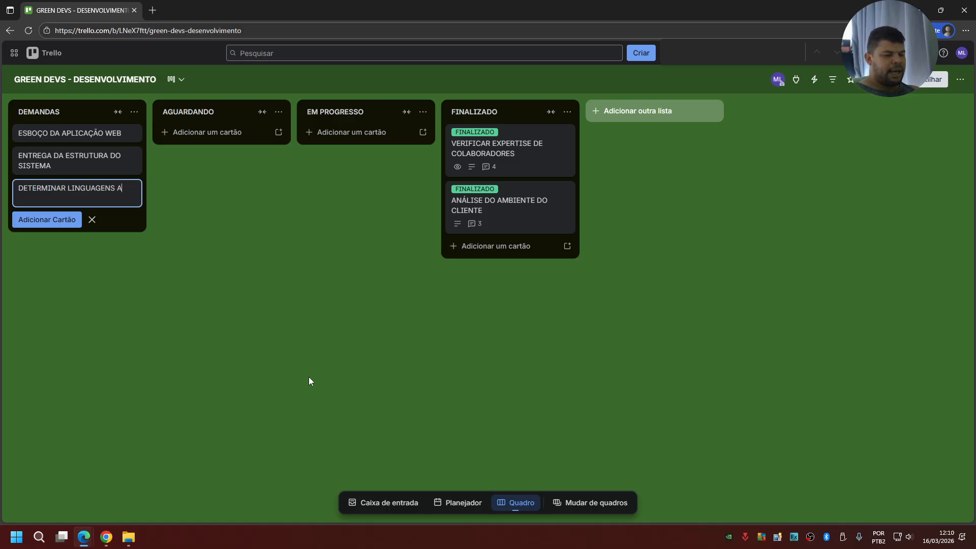
{"action": "type", "text": " SEREM UTILIZADAS"}
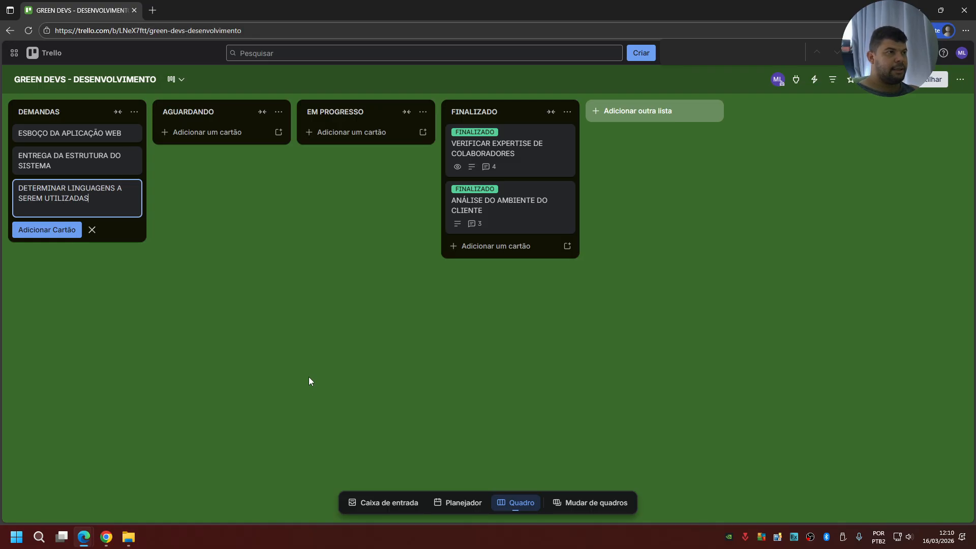
{"action": "key", "text": "Return"}
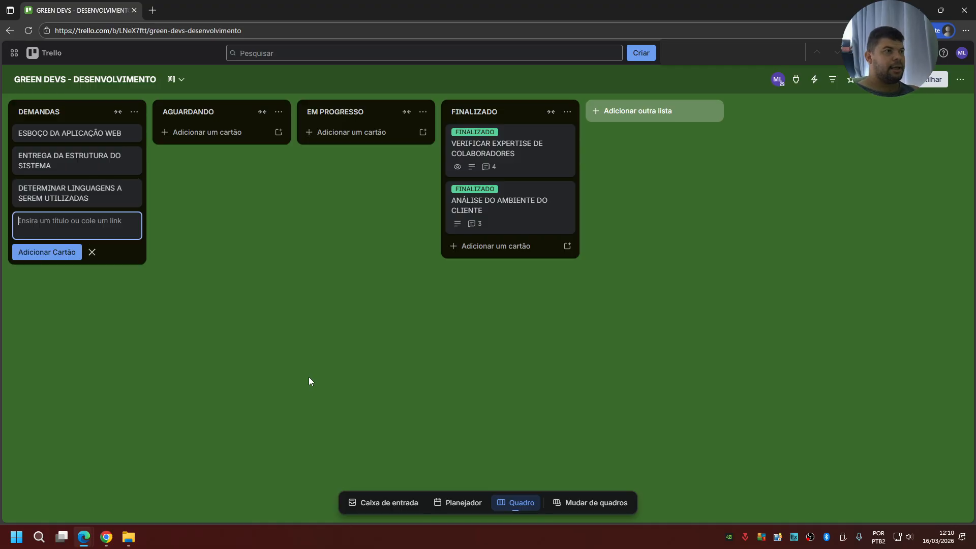
Step: Save a bulleted description listing HTML, CSS, JS, PHP and MYSQL on the DETERMINAR LINGUAGENS A SEREM UTILIZADAS card
{"action": "left_click", "coordinate": [90, 191]}
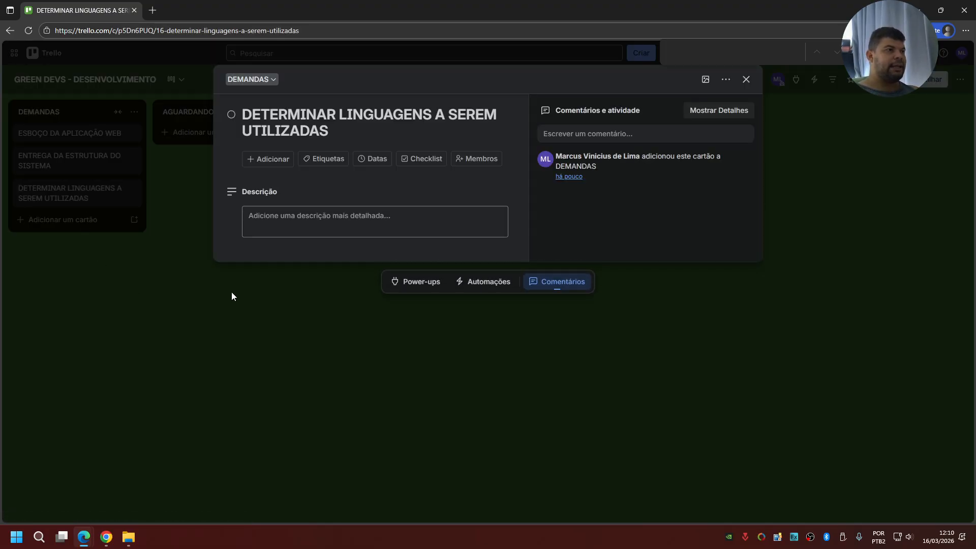
{"action": "left_click", "coordinate": [297, 225]}
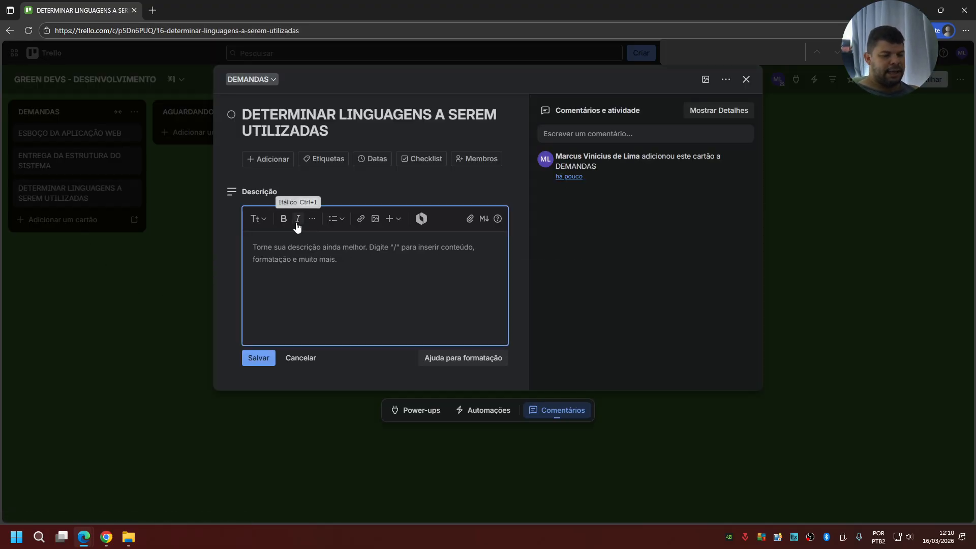
{"action": "type", "text": "- HTML"}
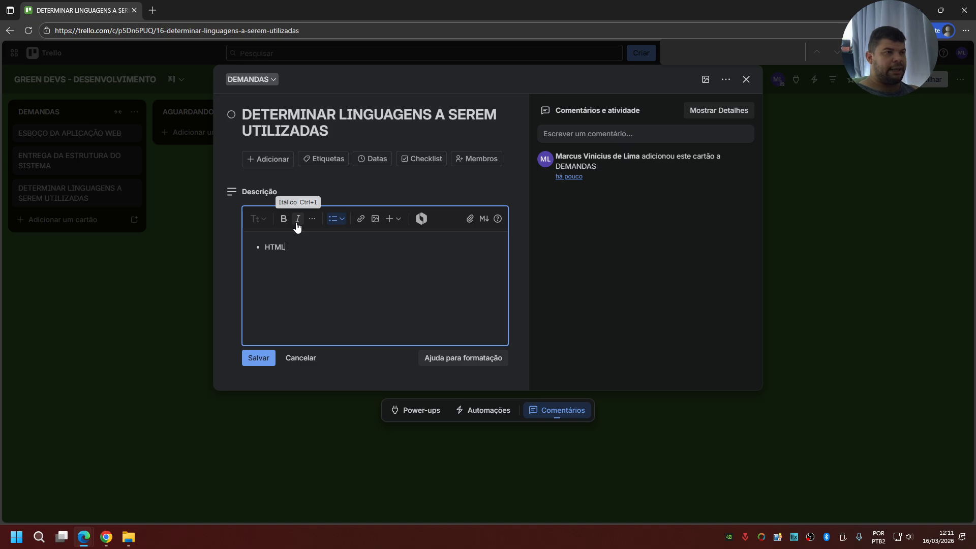
{"action": "type", "text": "CSS"}
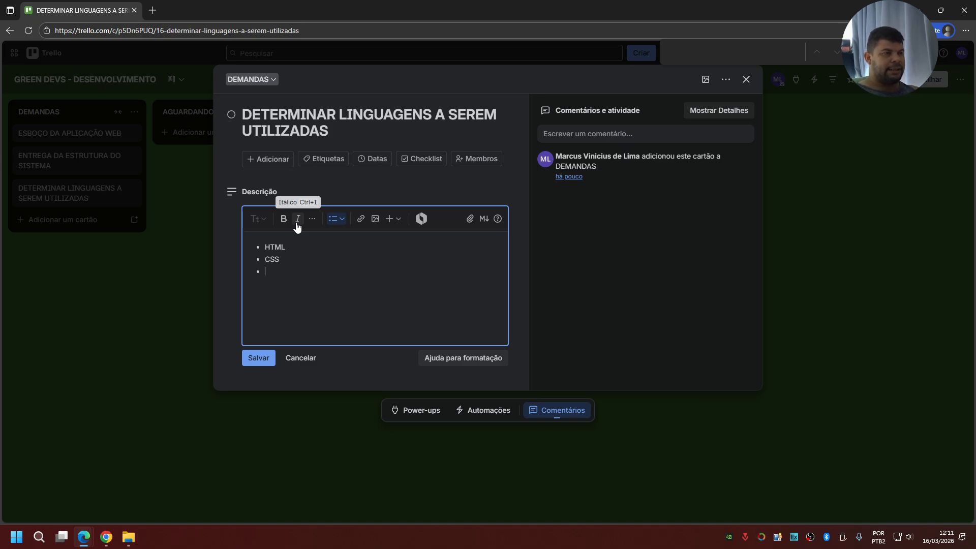
{"action": "type", "text": "JS"}
{"action": "type", "text": "PHP"}
{"action": "type", "text": "MYSQL"}
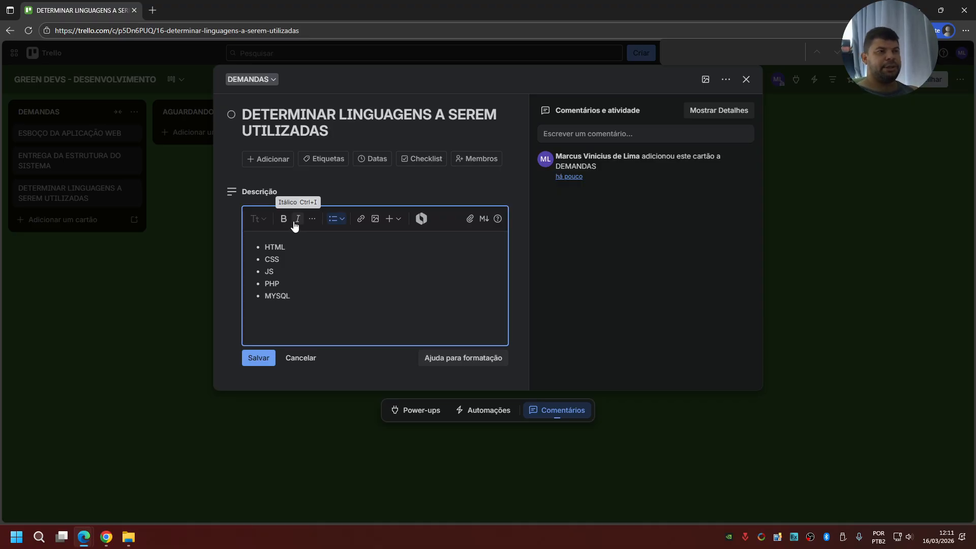
{"action": "left_click", "coordinate": [251, 361]}
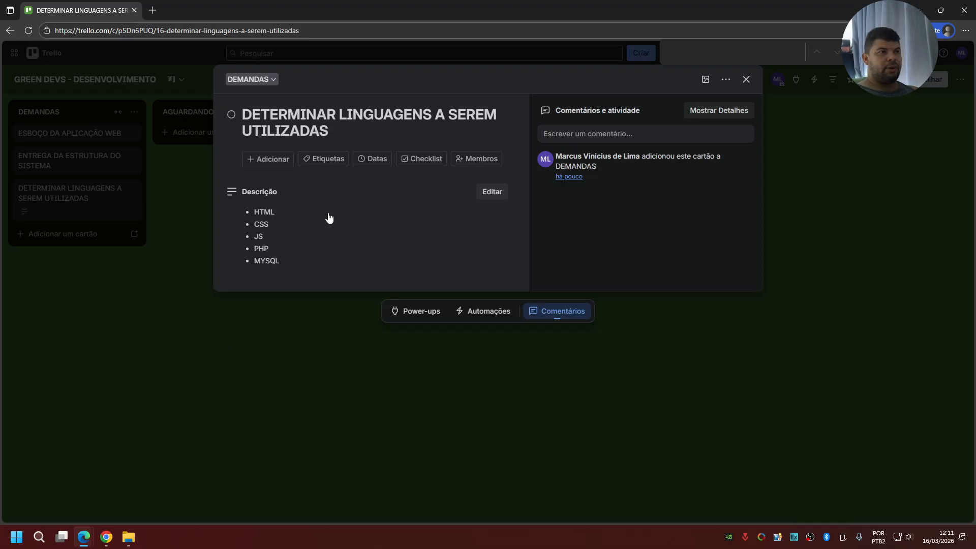
Step: Assign the ATENÇÃO and EM ANDAMENTO labels to the DETERMINAR LINGUAGENS A SEREM UTILIZADAS card and close it
{"action": "left_click", "coordinate": [334, 132]}
{"action": "left_click", "coordinate": [338, 168]}
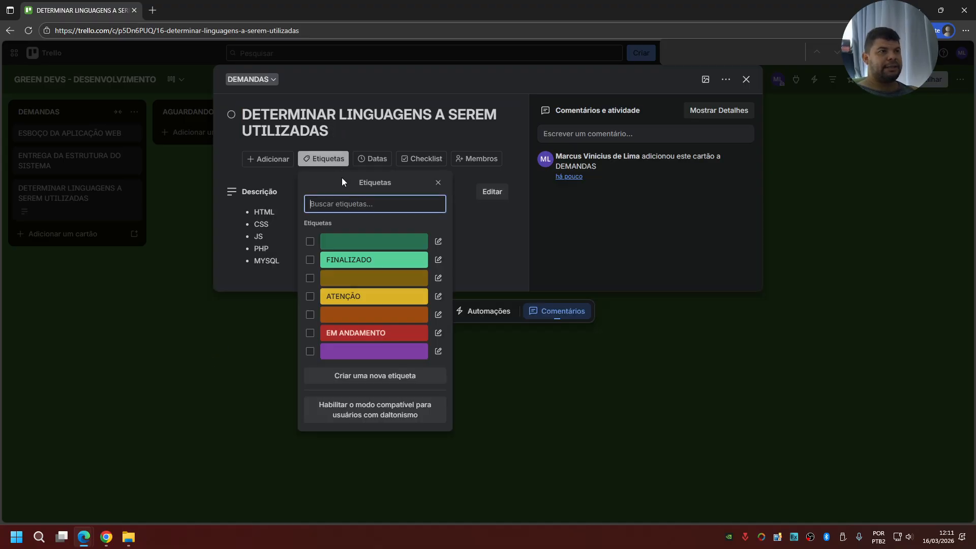
{"action": "left_click", "coordinate": [310, 296]}
{"action": "left_click", "coordinate": [310, 333]}
{"action": "key", "text": "Escape"}
{"action": "key", "text": "Escape"}
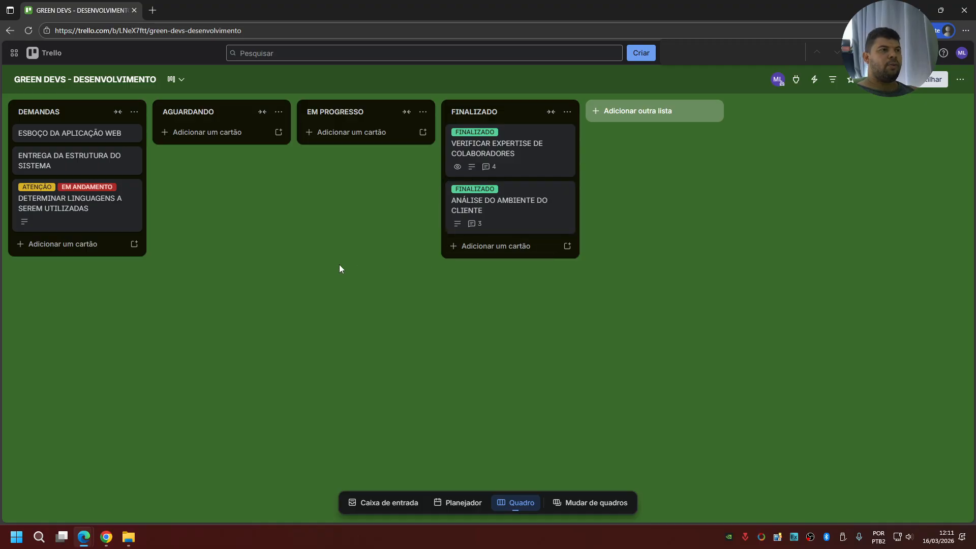
Step: Move the DETERMINAR LINGUAGENS A SEREM UTILIZADAS card to AGUARDANDO and append "- OK" to the HTML, CSS and JS bullets in its description
{"action": "left_click_drag", "start_coordinate": [112, 203], "coordinate": [233, 151]}
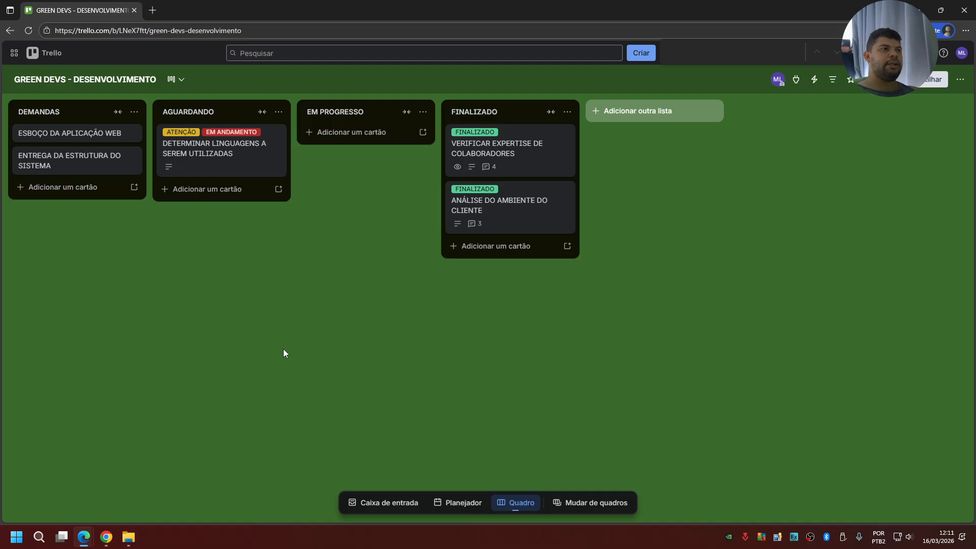
{"action": "left_click", "coordinate": [246, 164]}
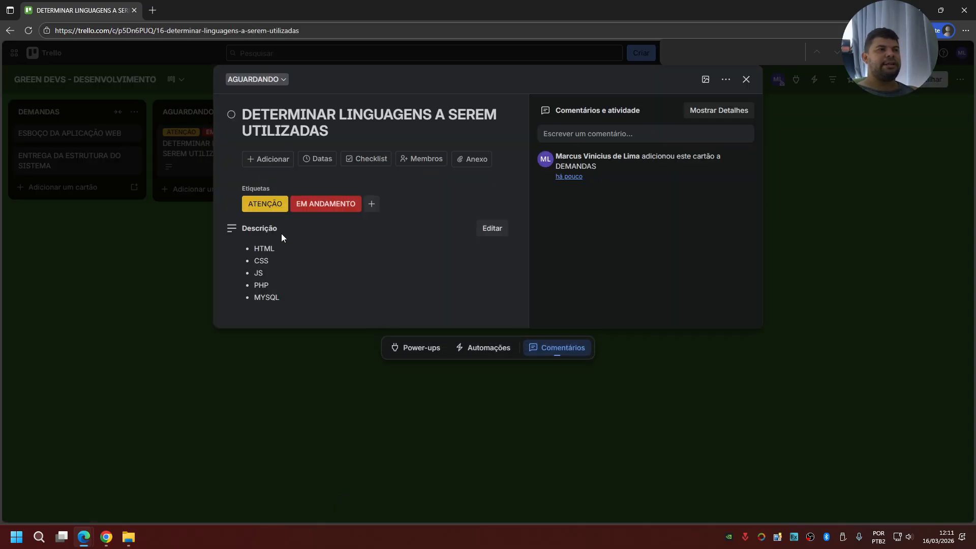
{"action": "left_click", "coordinate": [282, 255]}
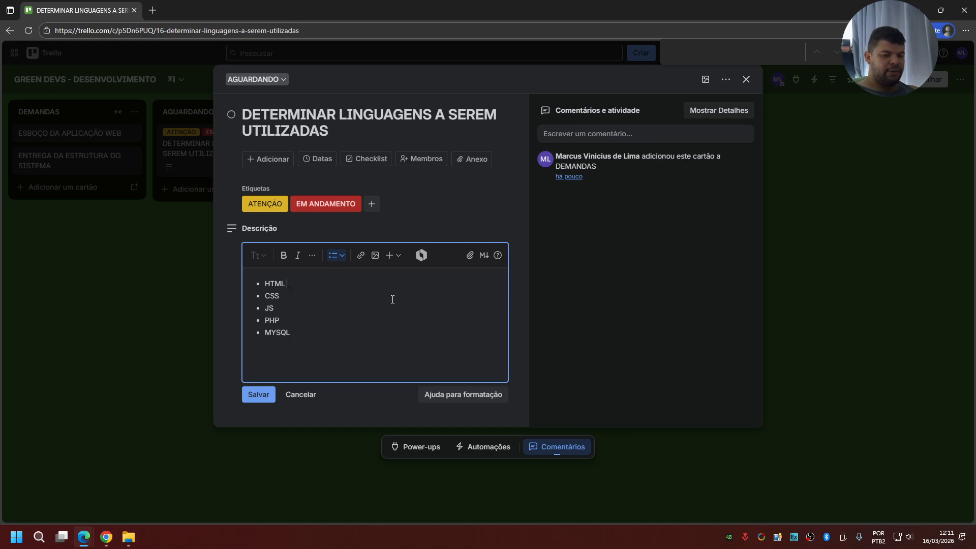
{"action": "type", "text": "- ok"}
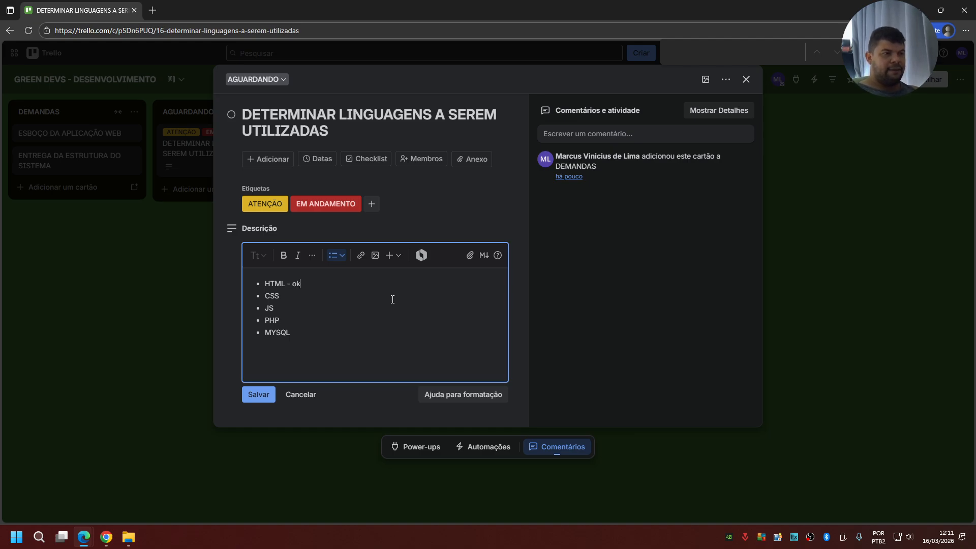
{"action": "key", "text": "BackSpace"}
{"action": "type", "text": "OK CSS"}
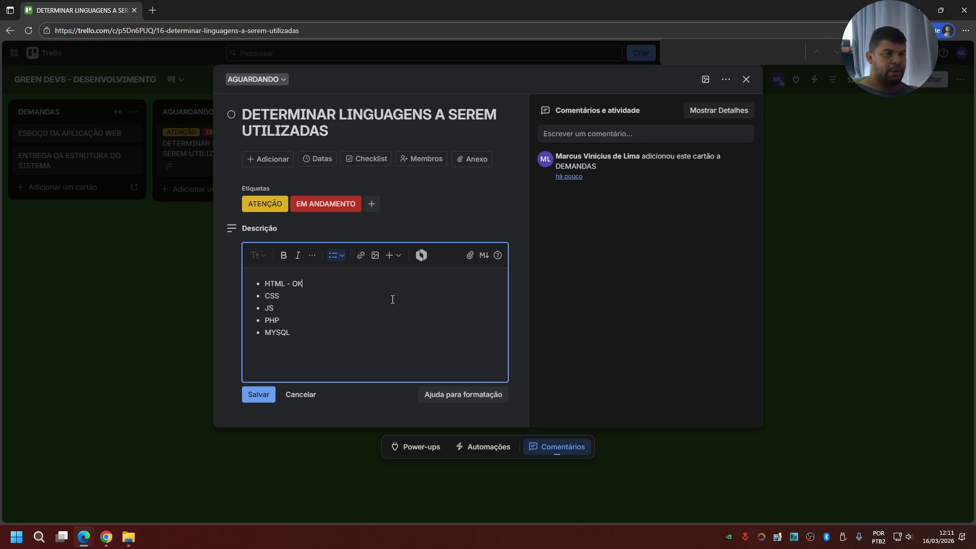
{"action": "type", "text": " - OK JS"}
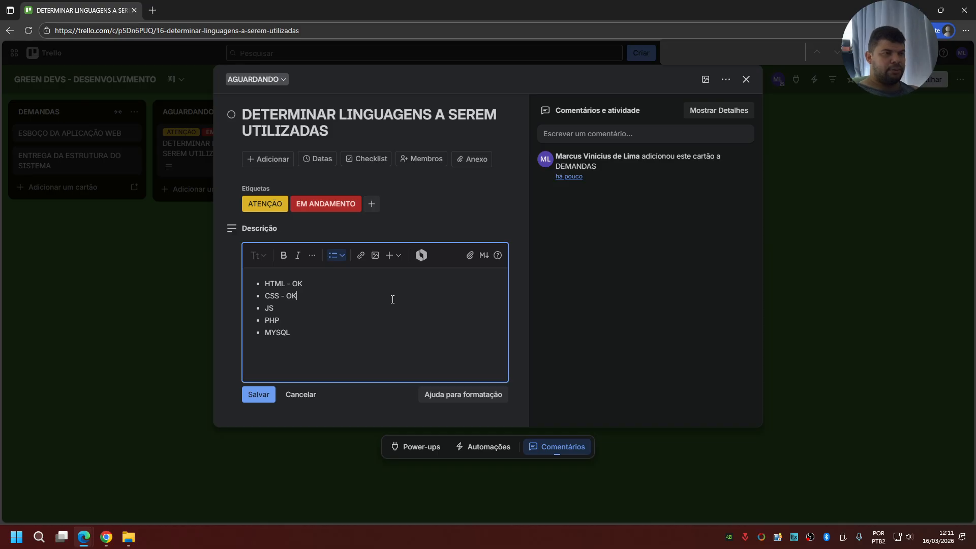
{"action": "type", "text": " - OK"}
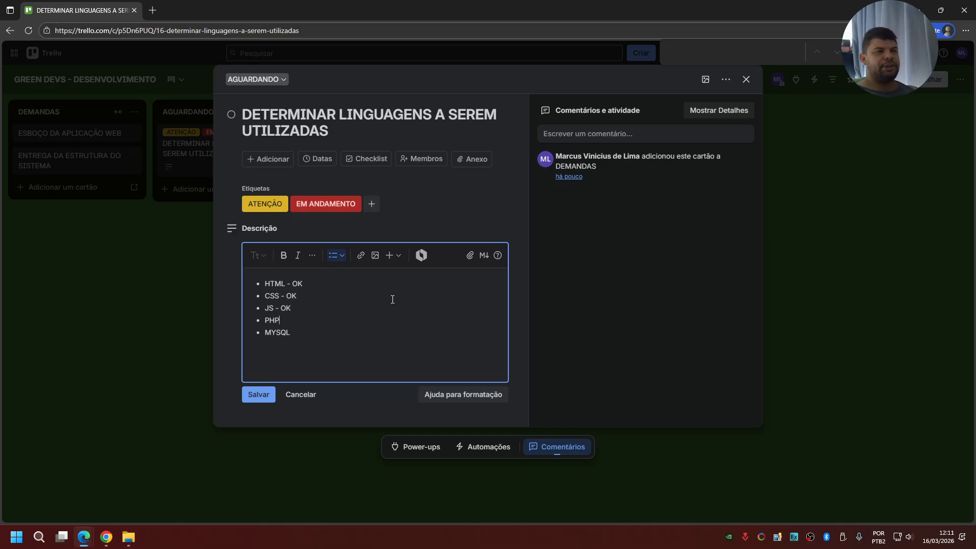
Step: Remove the PHP and MYSQL bullets and the leftover empty line from the card's description, and save it
{"action": "left_click_drag", "start_coordinate": [300, 337], "coordinate": [266, 321]}
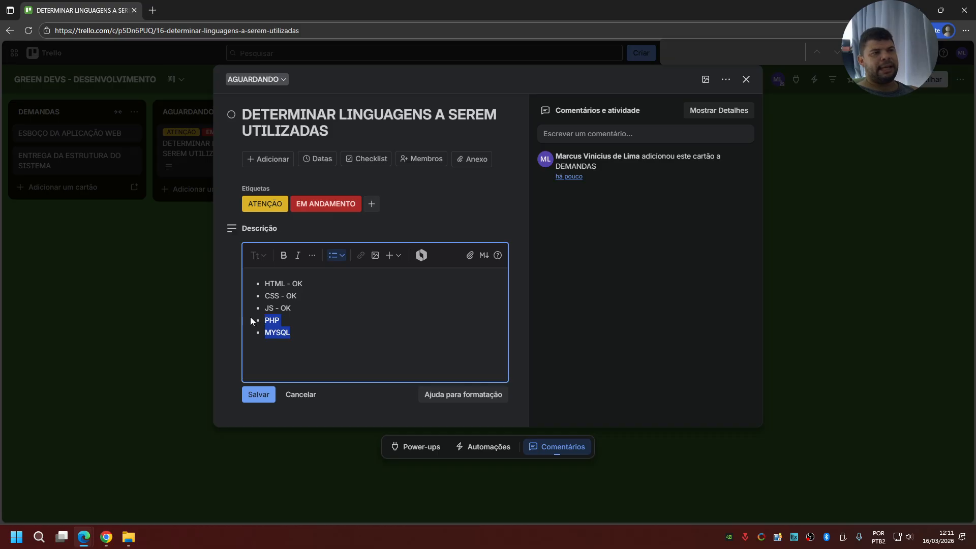
{"action": "key", "text": "BackSpace"}
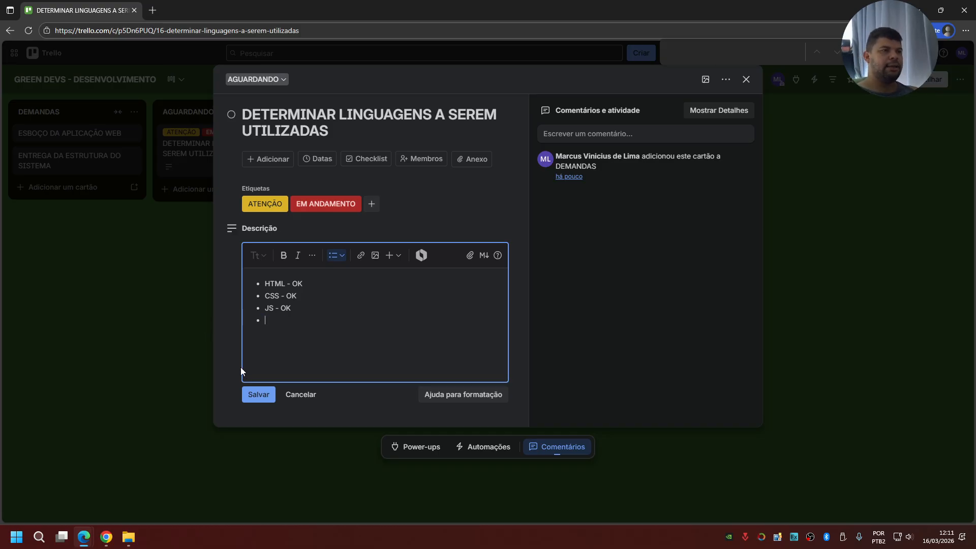
{"action": "left_click", "coordinate": [258, 395]}
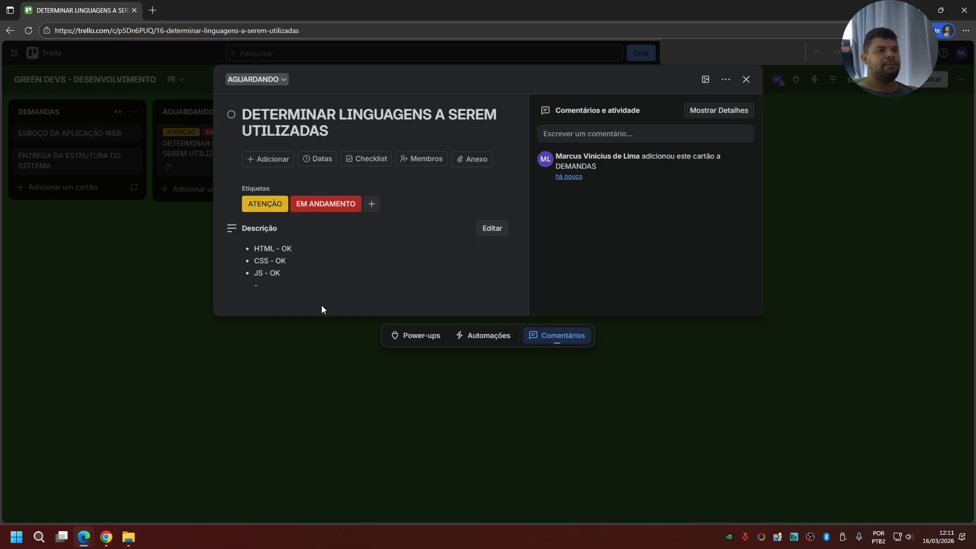
{"action": "left_click", "coordinate": [375, 270]}
{"action": "type", "text": "-"}
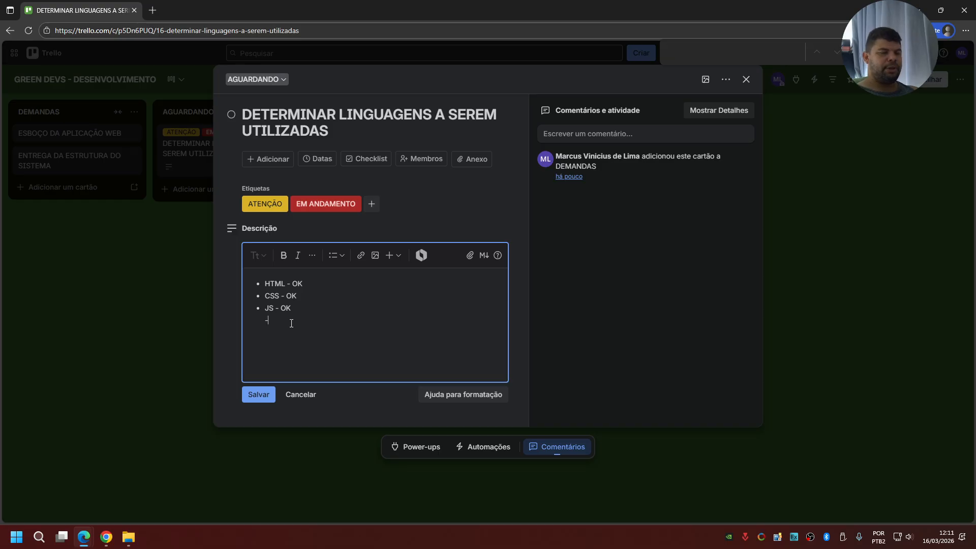
{"action": "left_click", "coordinate": [258, 394]}
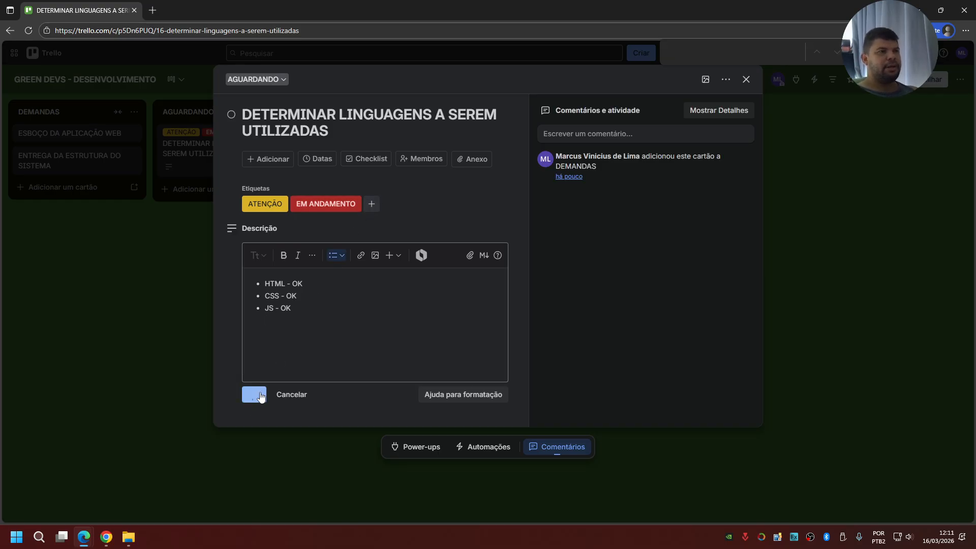
Step: Replace the EM ANDAMENTO label with FINALIZADO on the DETERMINAR LINGUAGENS A SEREM UTILIZADAS card, keeping ATENÇÃO, and close the card
{"action": "left_click", "coordinate": [326, 205]}
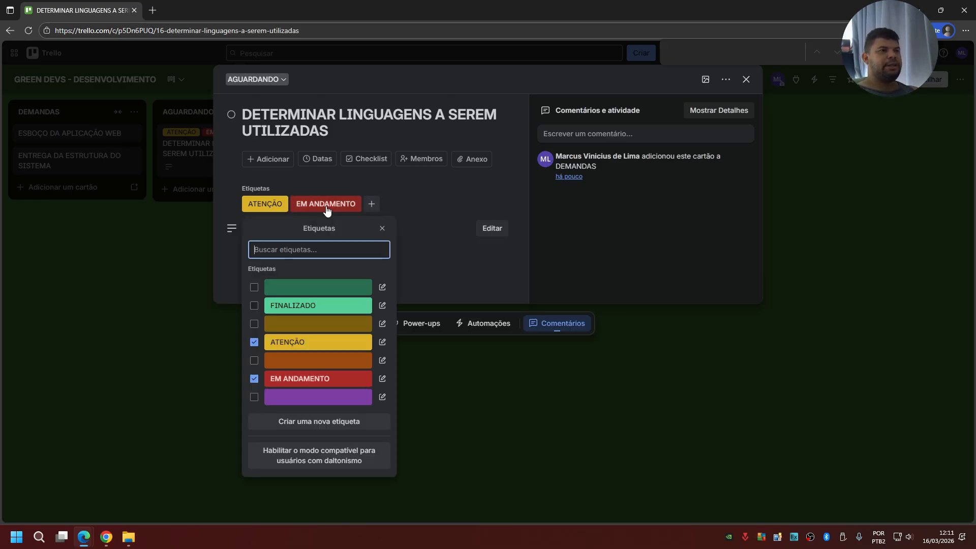
{"action": "left_click", "coordinate": [254, 306]}
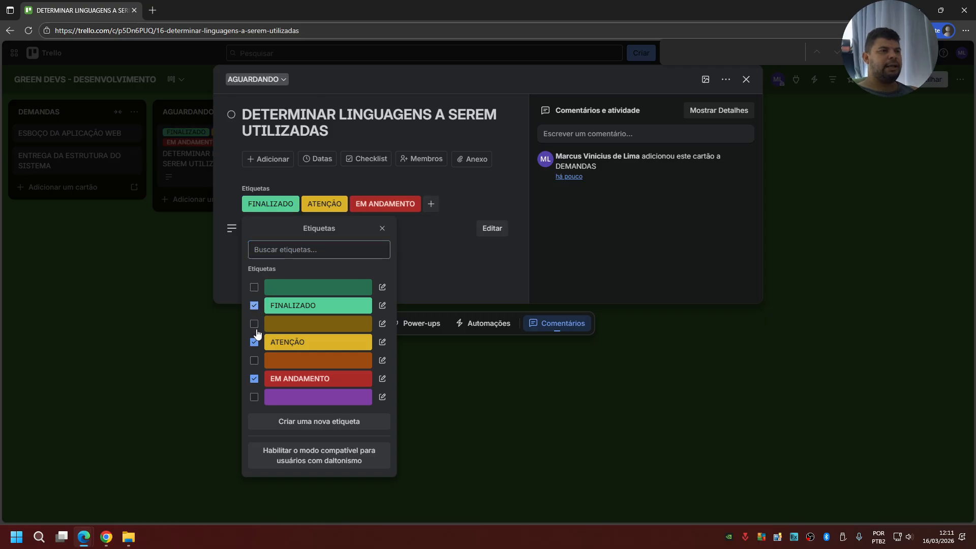
{"action": "left_click", "coordinate": [254, 378]}
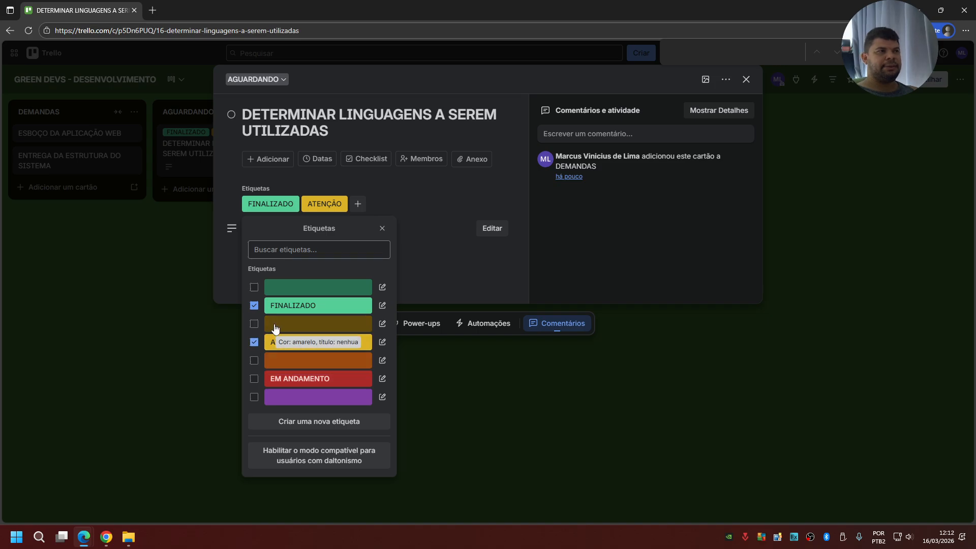
{"action": "left_click", "coordinate": [432, 207]}
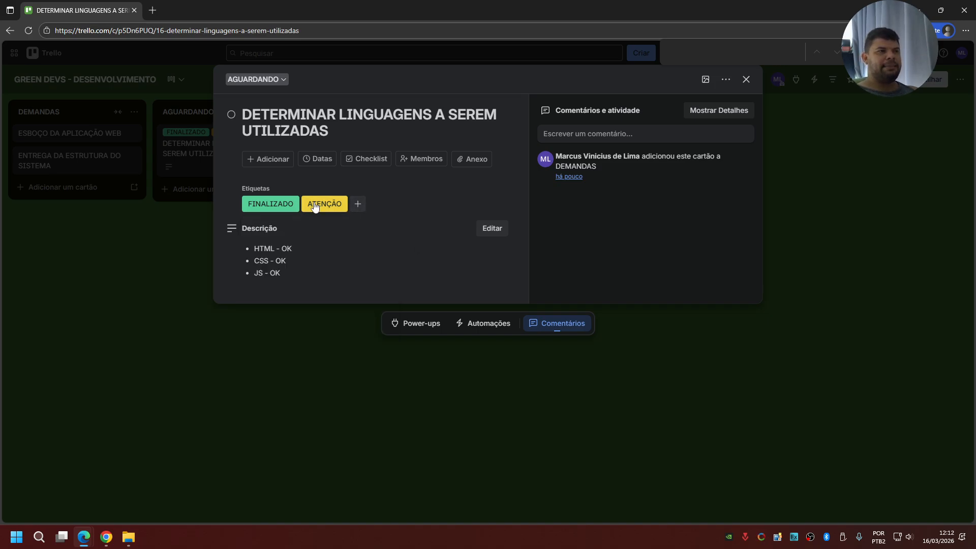
{"action": "left_click_drag", "start_coordinate": [312, 204], "coordinate": [262, 203]}
{"action": "left_click", "coordinate": [283, 205]}
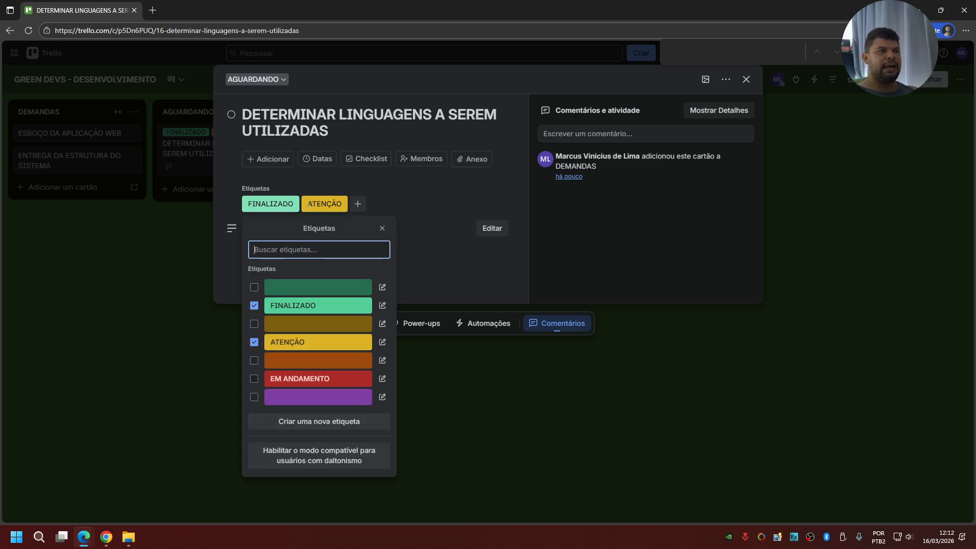
{"action": "left_click", "coordinate": [432, 197]}
{"action": "left_click", "coordinate": [746, 79]}
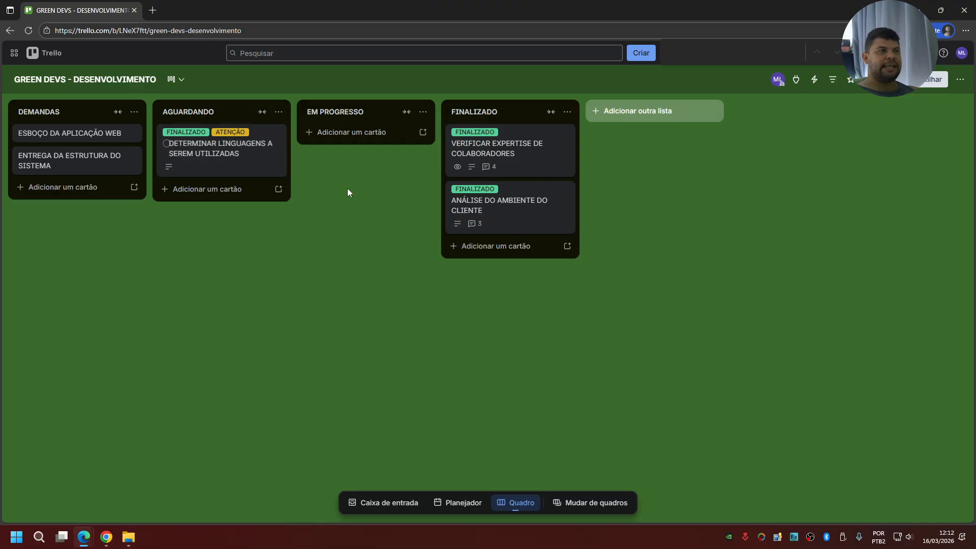
Step: Collapse the board's card labels to colour bars and move DETERMINAR LINGUAGENS A SEREM UTILIZADAS to the end of the FINALIZADO list
{"action": "left_click", "coordinate": [202, 135]}
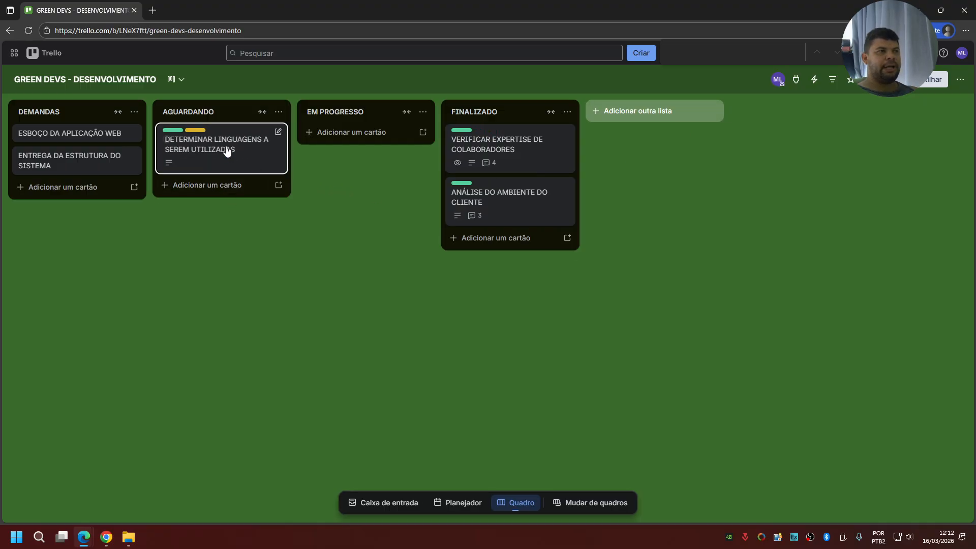
{"action": "left_click_drag", "start_coordinate": [227, 152], "coordinate": [510, 249]}
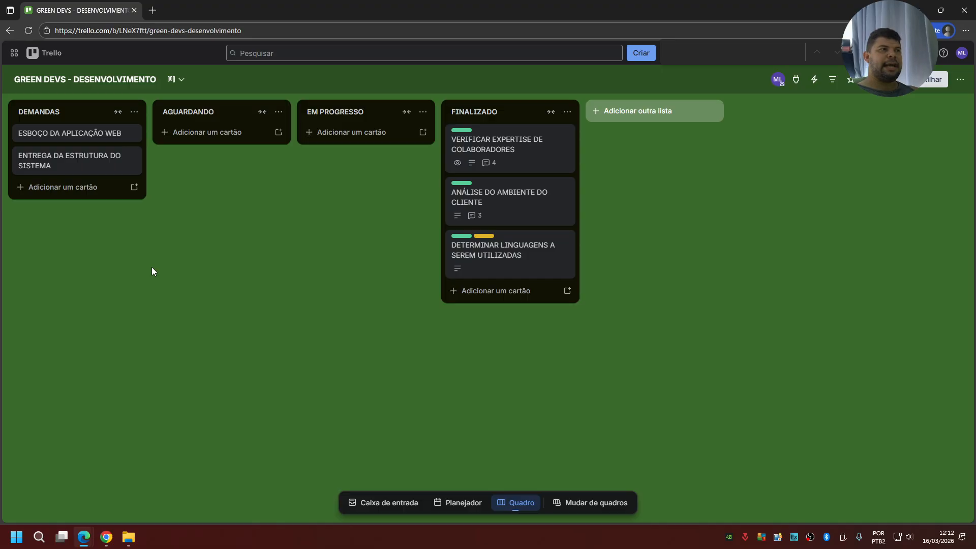
Step: Assign the ATENÇÃO and EM ANDAMENTO labels to the ESBOÇO DA APLICAÇÃO WEB card in DEMANDAS
{"action": "left_click", "coordinate": [69, 135]}
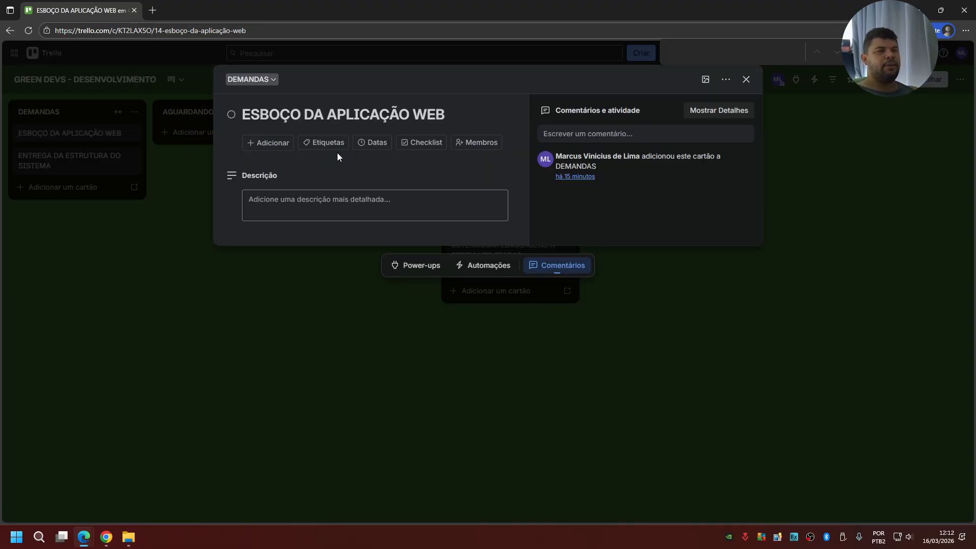
{"action": "key", "text": "Escape"}
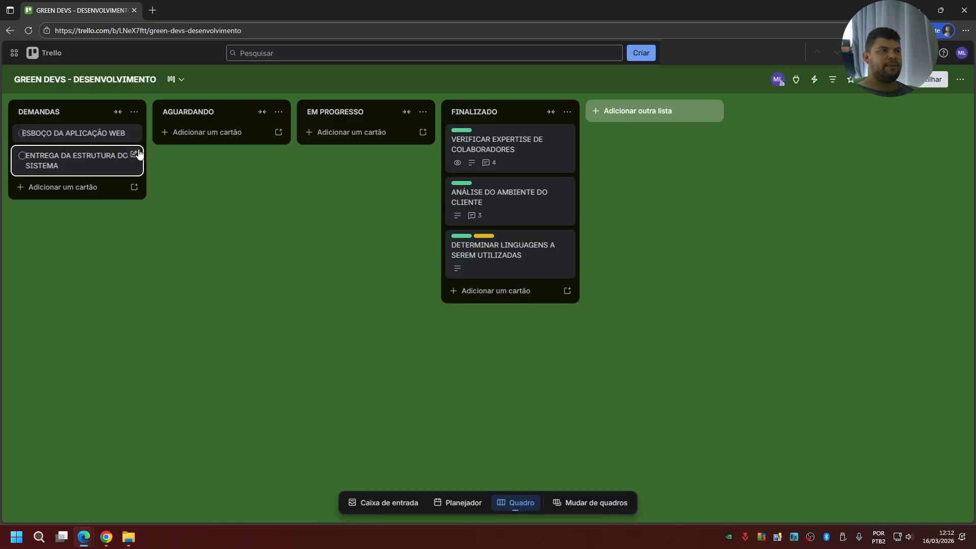
{"action": "left_click", "coordinate": [91, 133]}
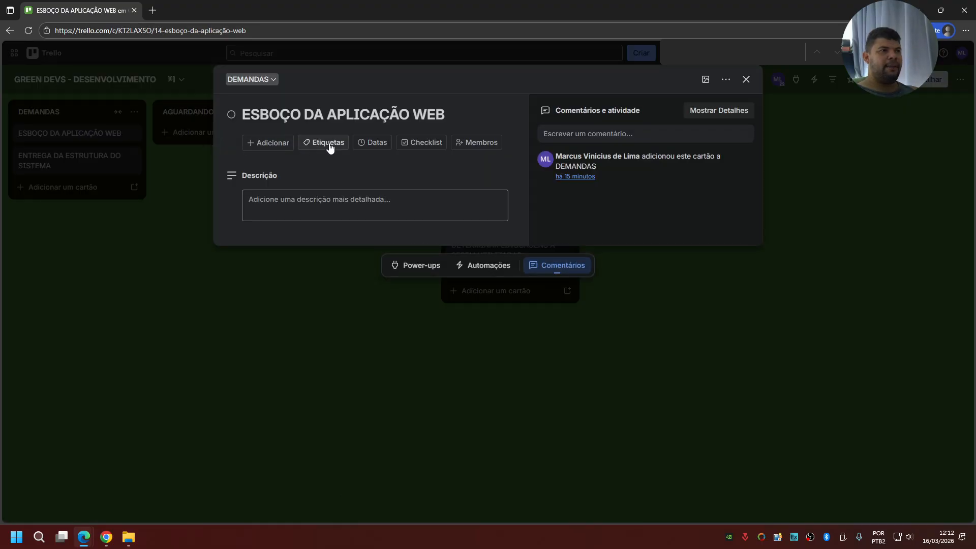
{"action": "left_click", "coordinate": [327, 143]}
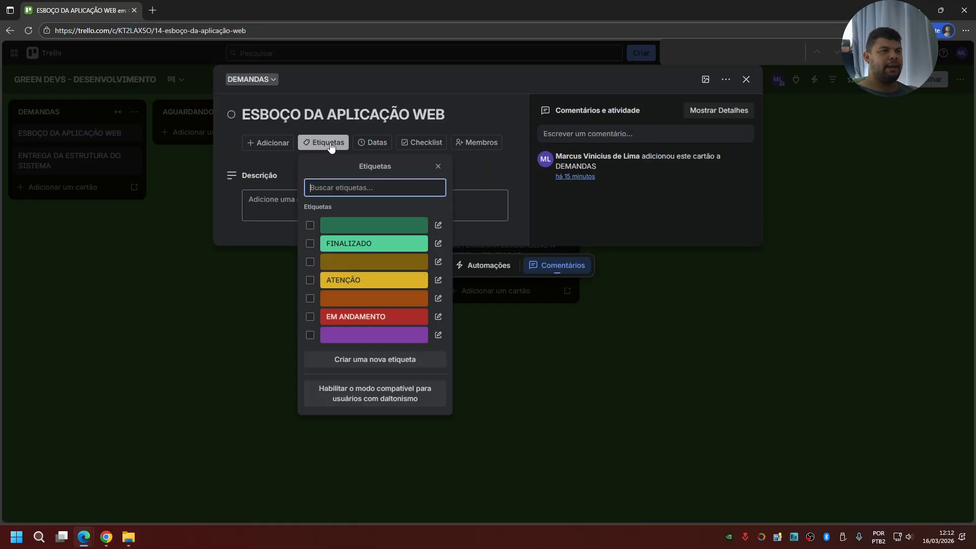
{"action": "left_click", "coordinate": [325, 280]}
{"action": "left_click", "coordinate": [310, 317]}
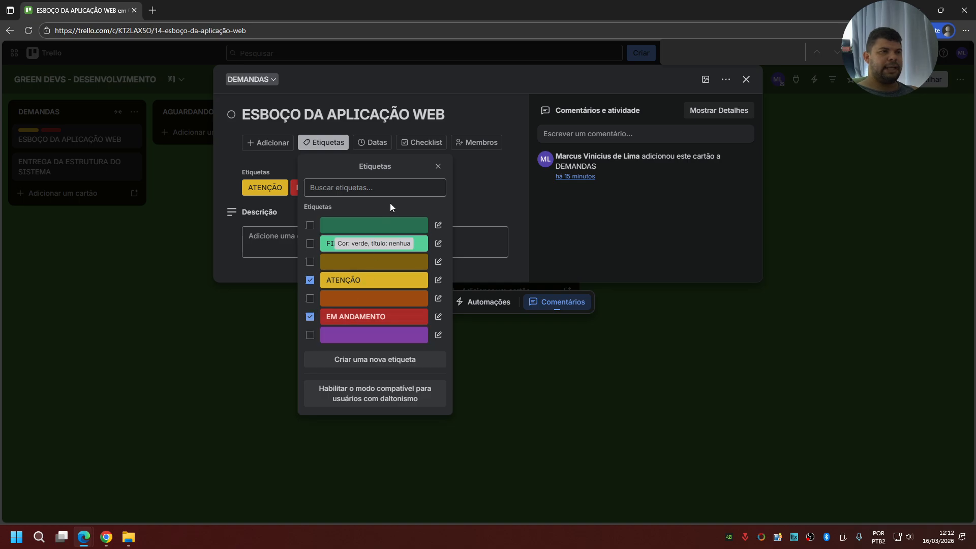
{"action": "left_click", "coordinate": [438, 166]}
Step: Save a bulleted description reading "Esboço a ser entregue em data especifica respeitando os itens elencados no cartão" on the ESBOÇO DA APLICAÇÃO WEB card
{"action": "left_click", "coordinate": [318, 253]}
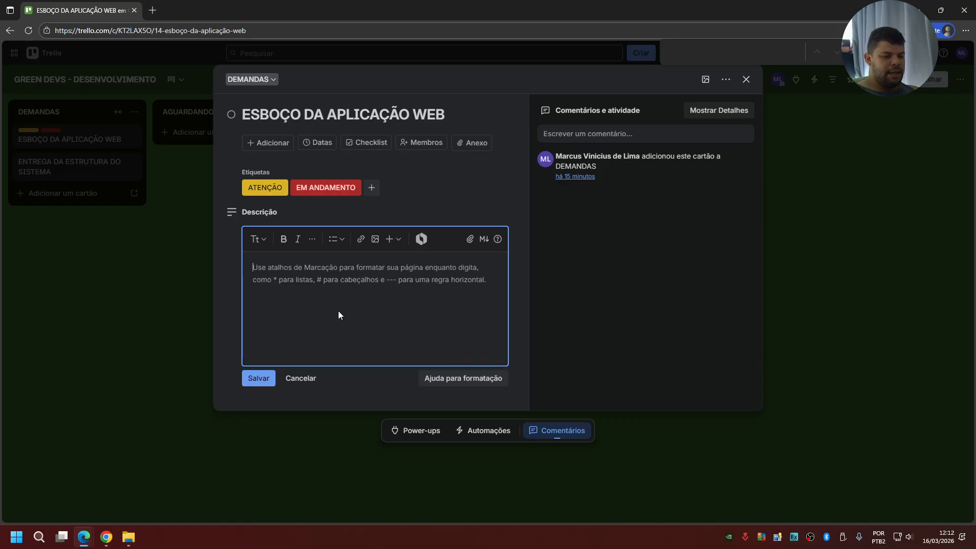
{"action": "type", "text": "* "}
{"action": "type", "text": "E"}
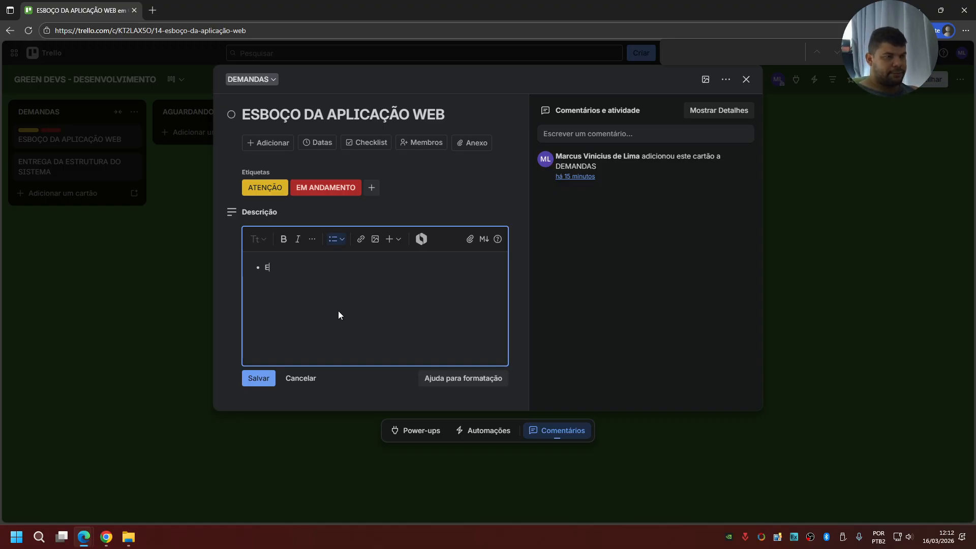
{"action": "type", "text": "sb"}
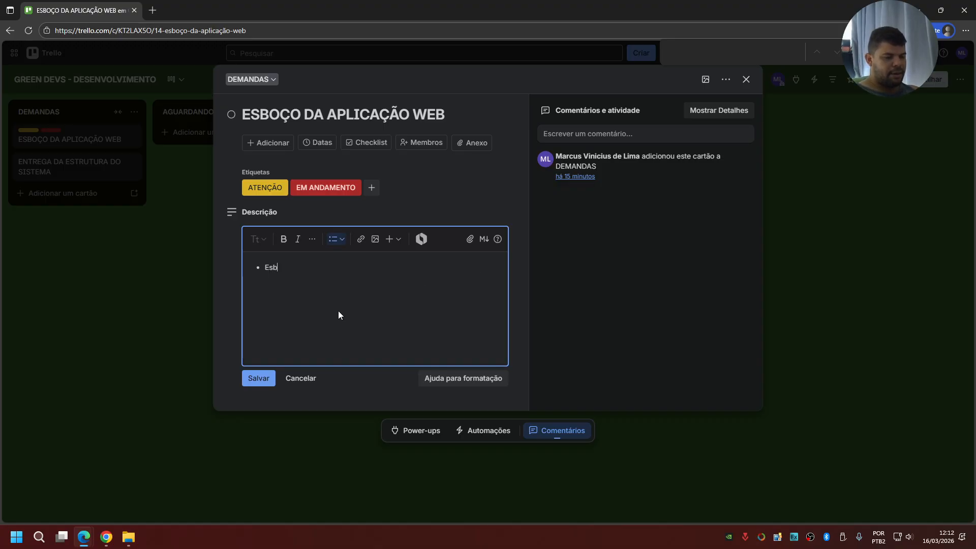
{"action": "type", "text": "oço a ser entregue"}
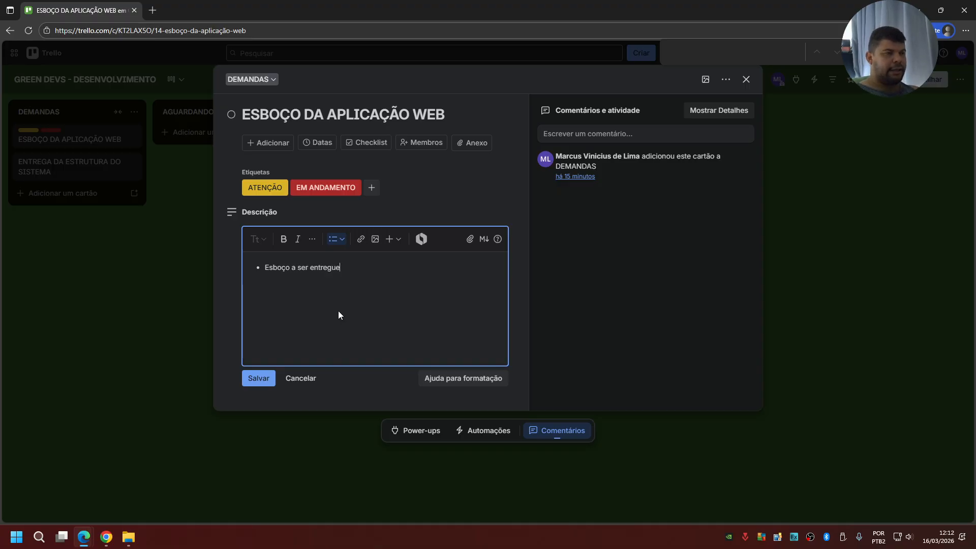
{"action": "type", "text": " em "}
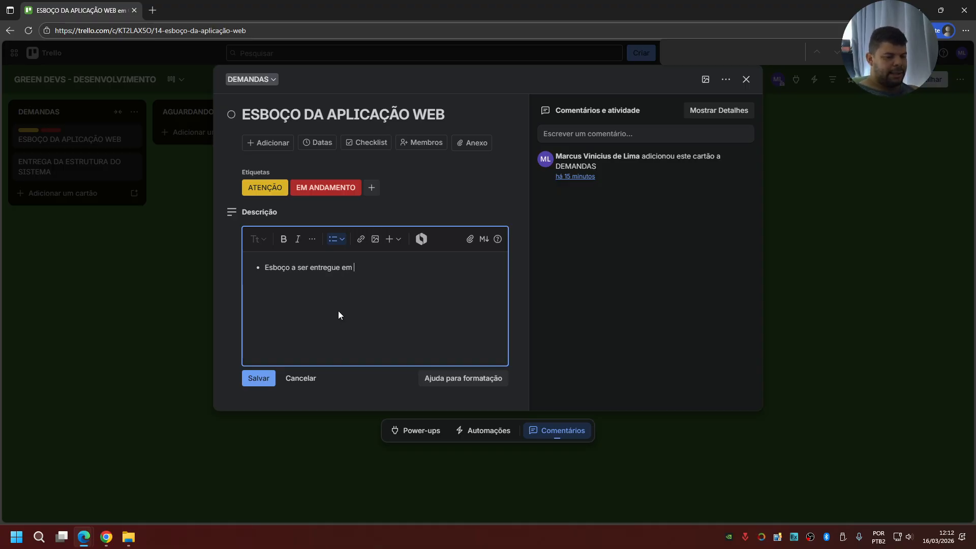
{"action": "type", "text": "data especi"}
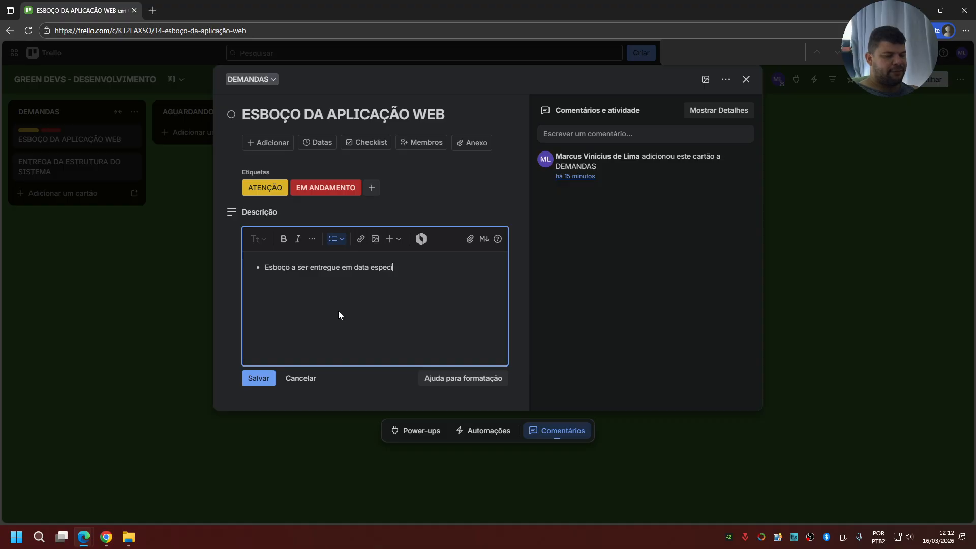
{"action": "type", "text": "fica respeitando os "}
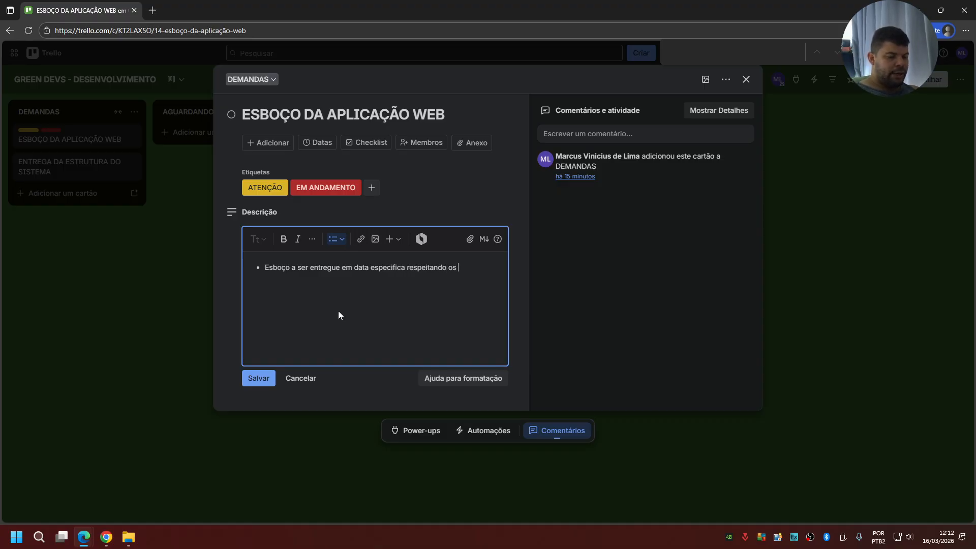
{"action": "type", "text": "itens elencados"}
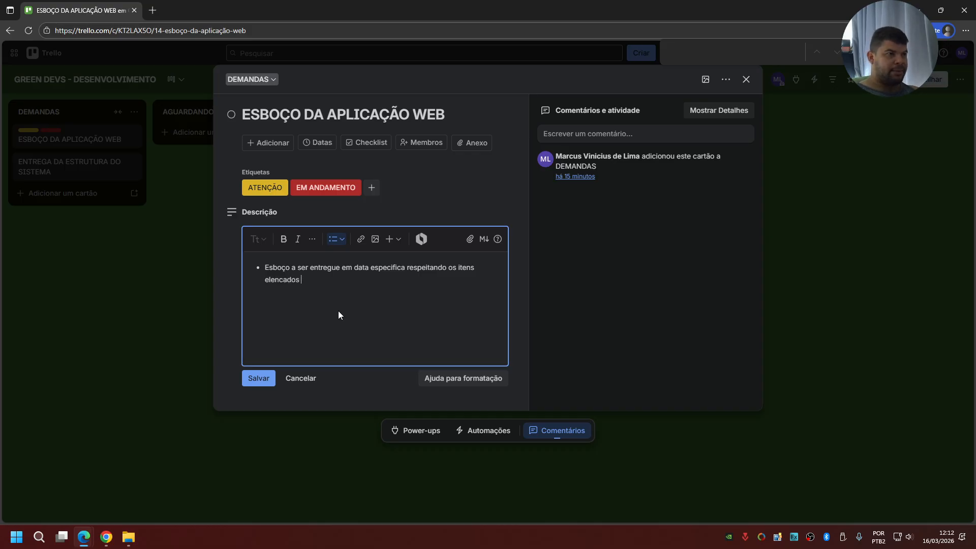
{"action": "type", "text": " na"}
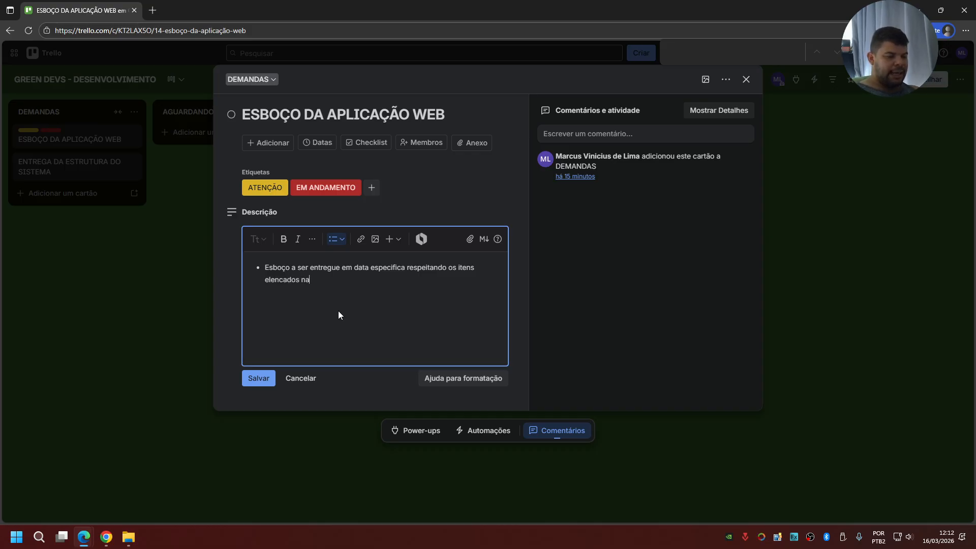
{"action": "key", "text": "BackSpace"}
{"action": "key", "text": "BackSpace"}
{"action": "type", "text": "o cartão"}
{"action": "left_click", "coordinate": [272, 379]}
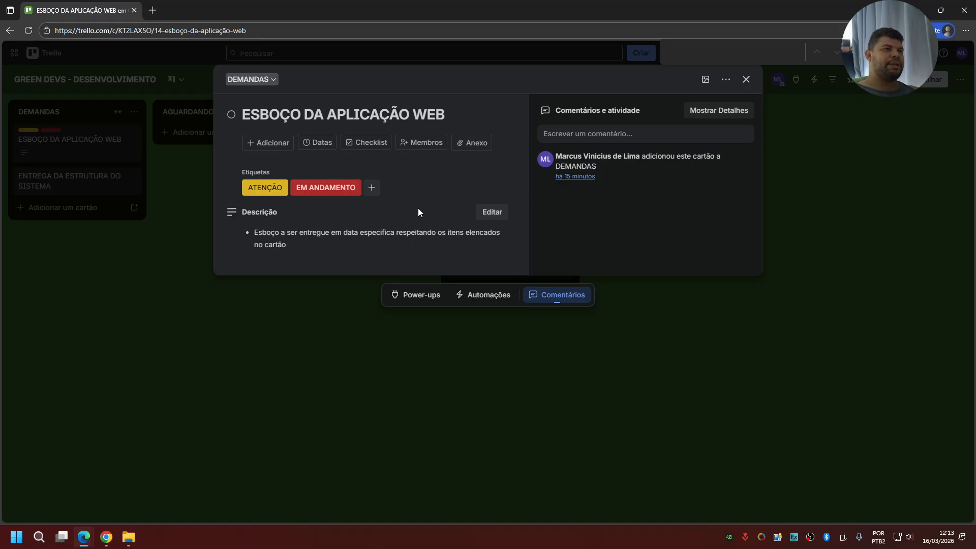
Step: Add a checklist titled PROGRESSO to the ESBOÇO DA APLICAÇÃO WEB card
{"action": "left_click", "coordinate": [374, 147]}
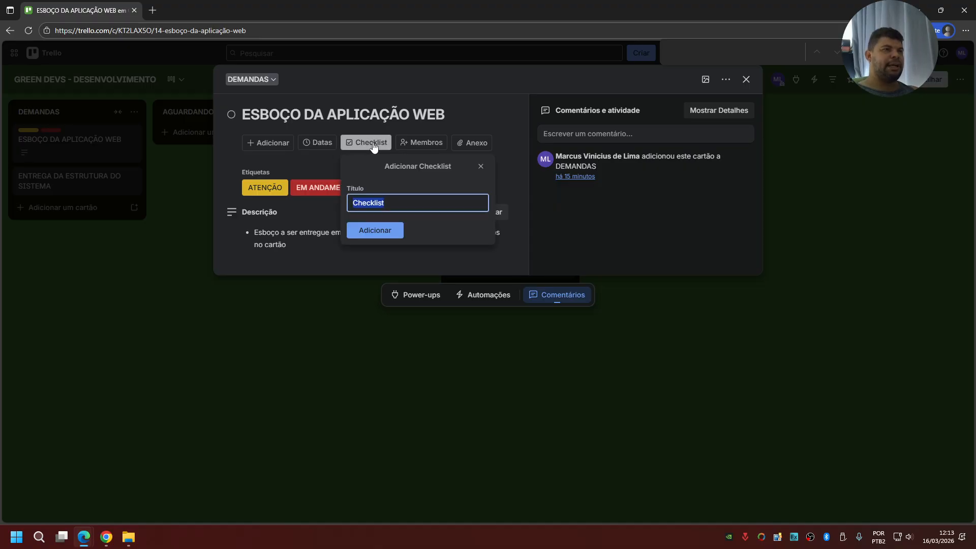
{"action": "left_click", "coordinate": [288, 152]}
{"action": "left_click", "coordinate": [279, 147]}
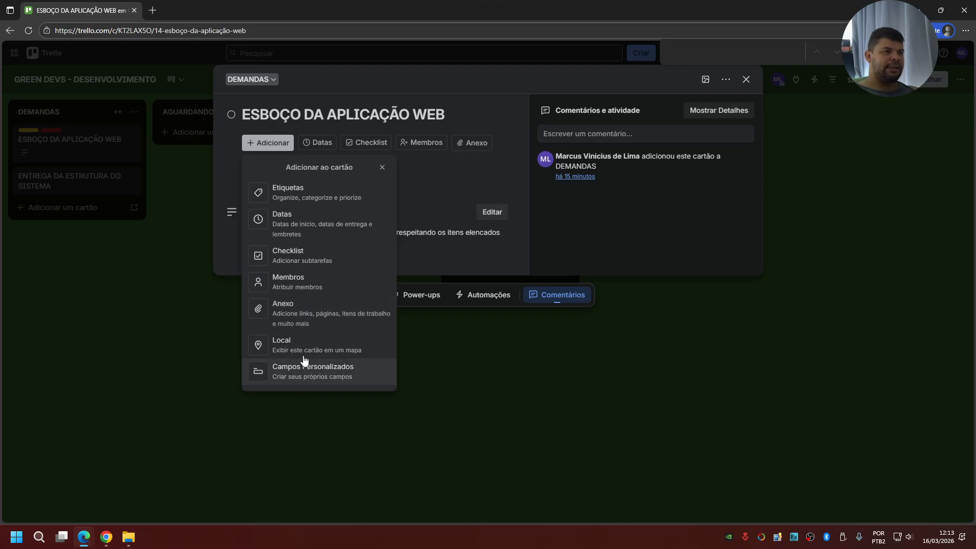
{"action": "left_click", "coordinate": [336, 193]}
{"action": "left_click", "coordinate": [373, 144]}
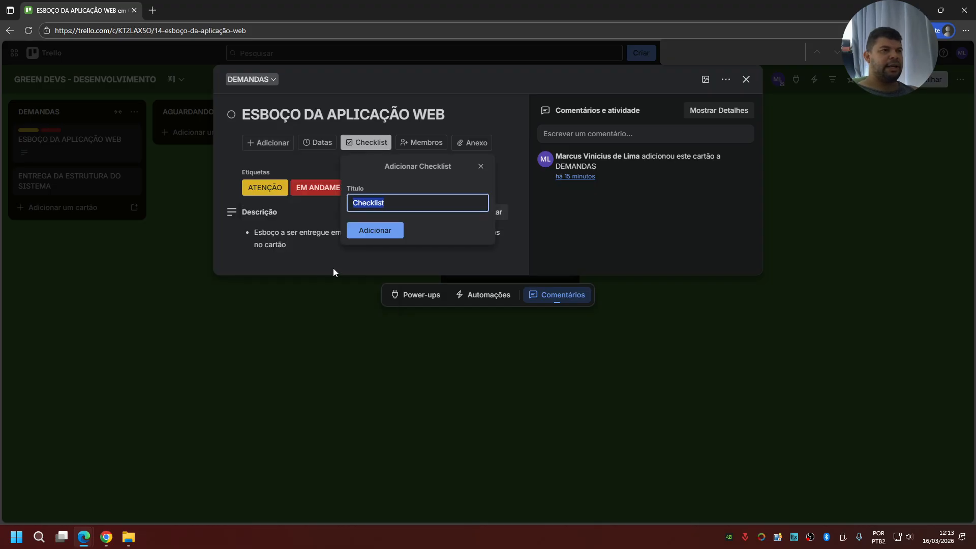
{"action": "type", "text": "pro"}
{"action": "type", "text": "PROGRESSO"}
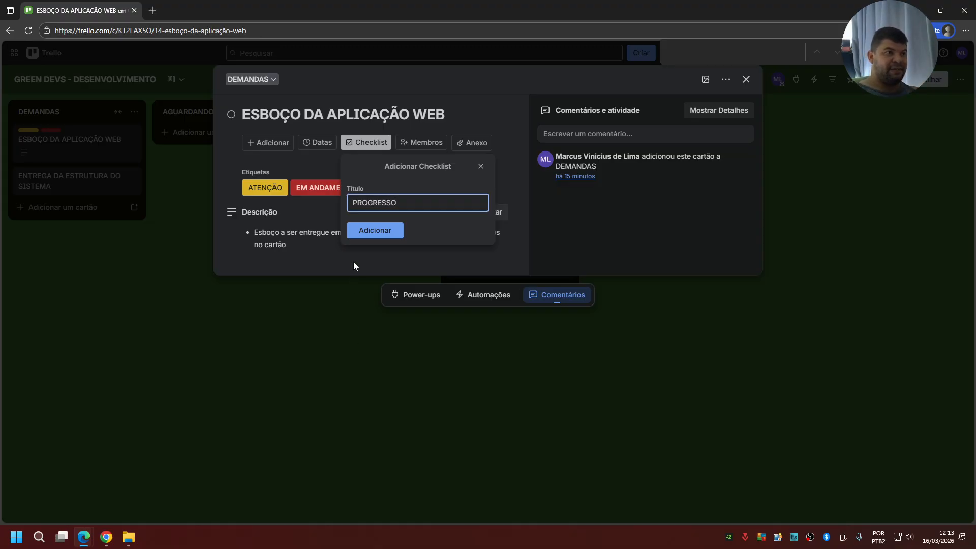
{"action": "left_click", "coordinate": [369, 239]}
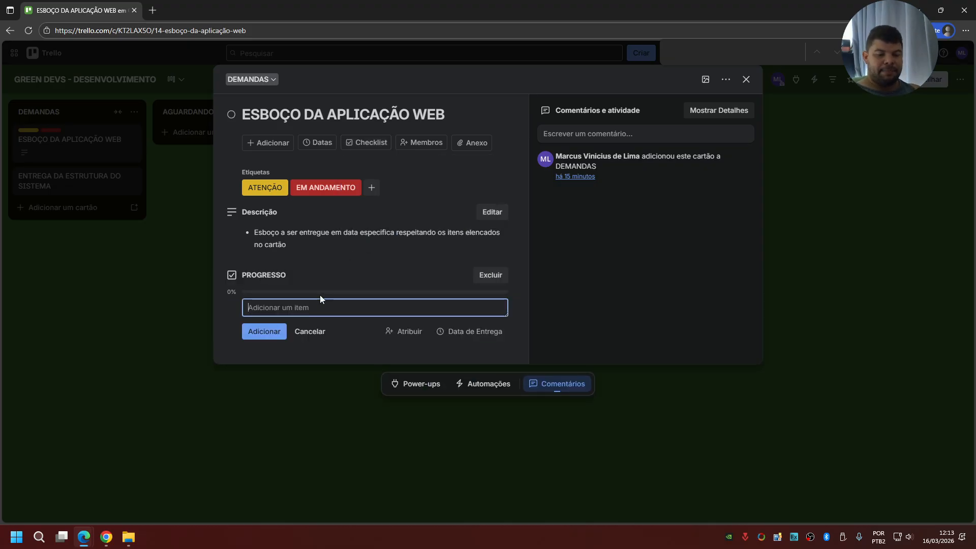
Step: Add the item "1 - IMPLEMENTAÇÃO DO HTML" to the PROGRESSO checklist
{"action": "type", "text": "1 - "}
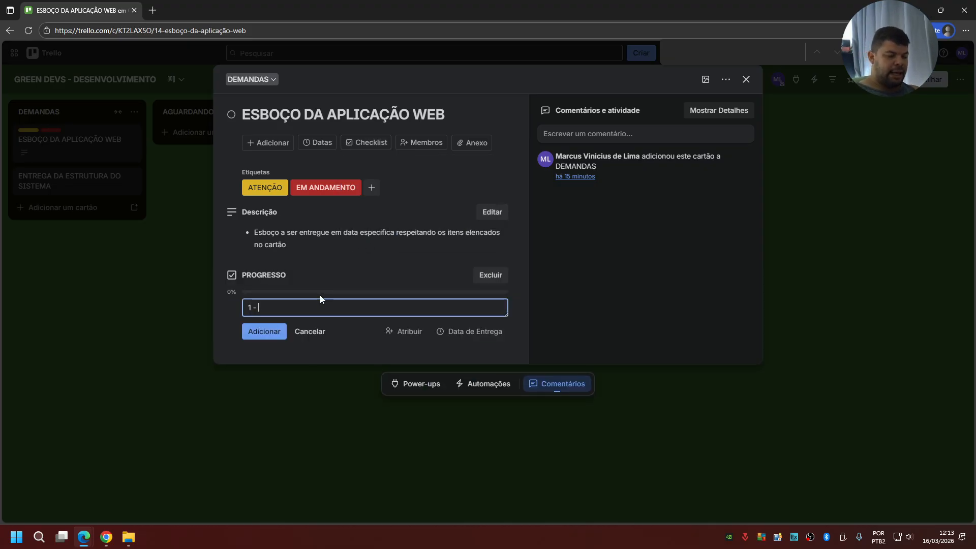
{"action": "type", "text": "HTML"}
{"action": "key", "text": "BackSpace"}
{"action": "key", "text": "BackSpace"}
{"action": "key", "text": "BackSpace"}
{"action": "key", "text": "BackSpace"}
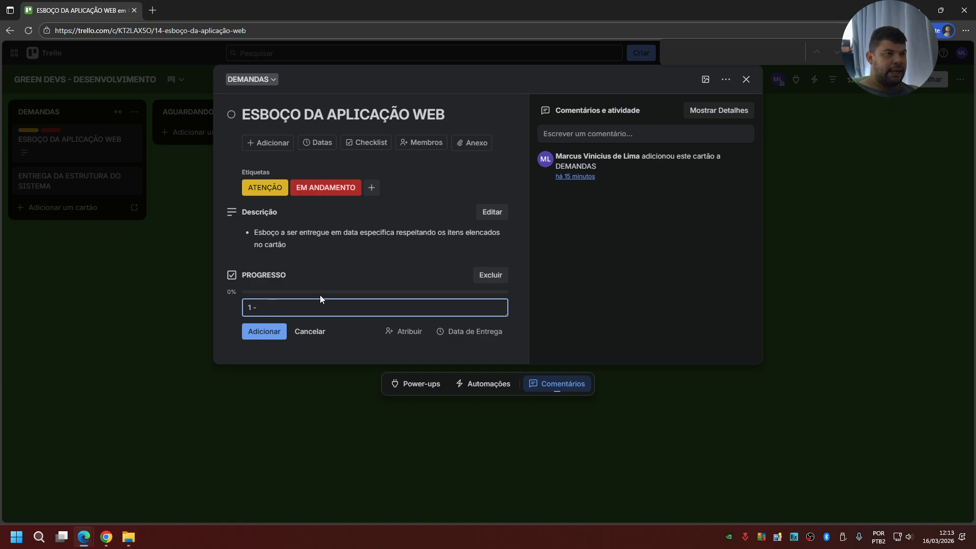
{"action": "type", "text": "IMP"}
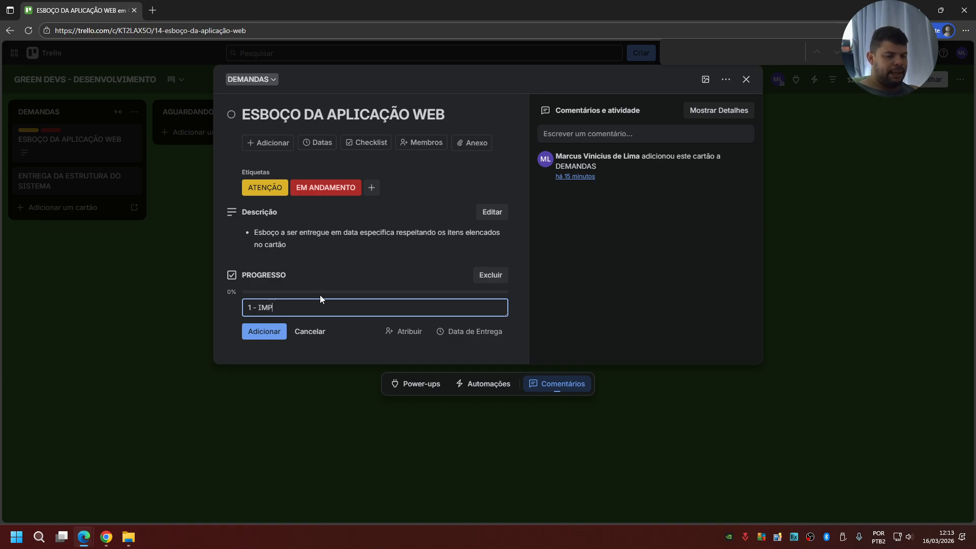
{"action": "type", "text": "LEMENTAÇÃO DO HTML"}
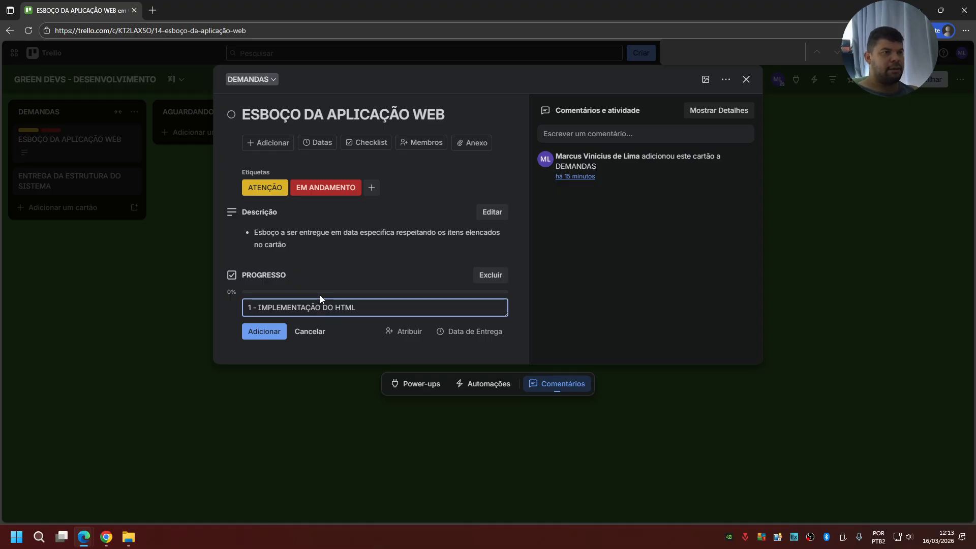
{"action": "key", "text": "Return"}
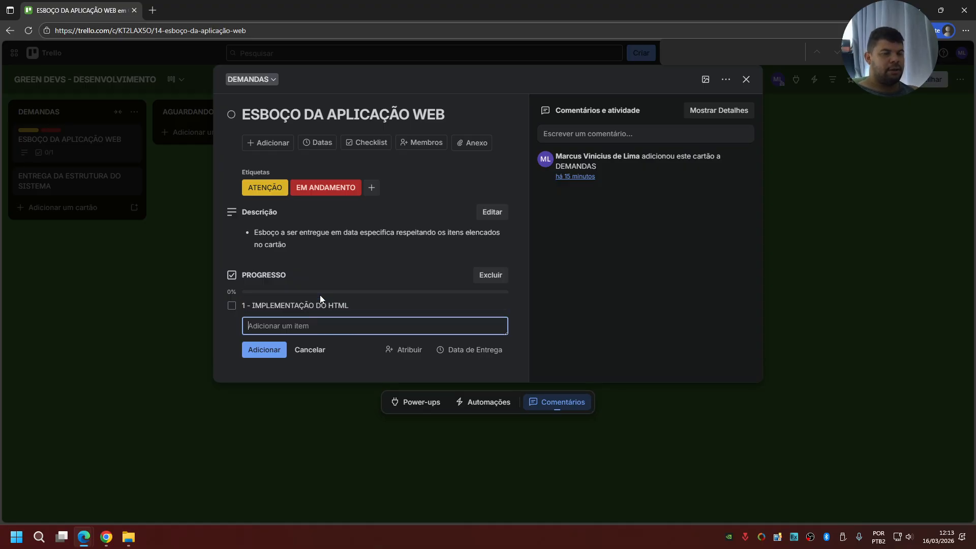
Step: Add the item "2 - IMPLEMENTAÇÃO DO CSS" to the PROGRESSO checklist
{"action": "type", "text": "2 - IM"}
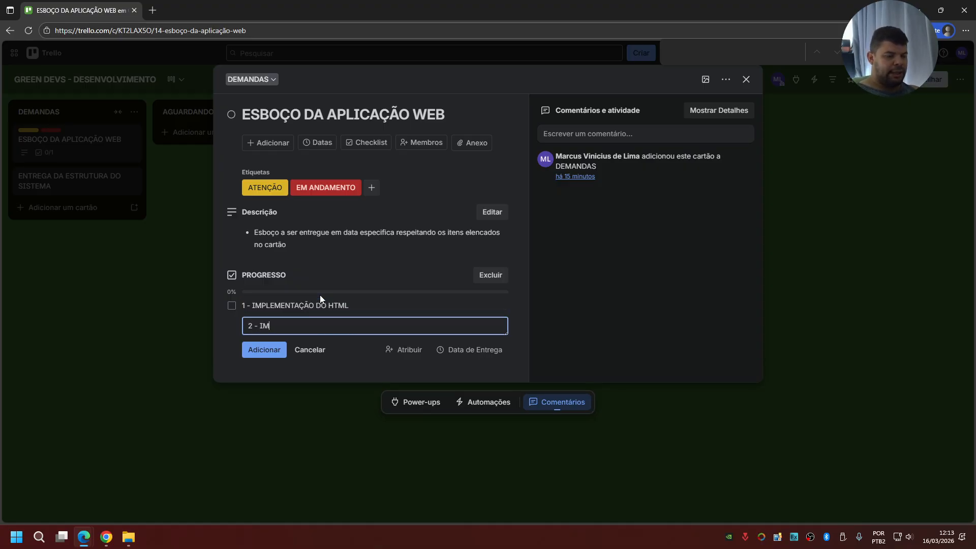
{"action": "type", "text": "PLEMENT"}
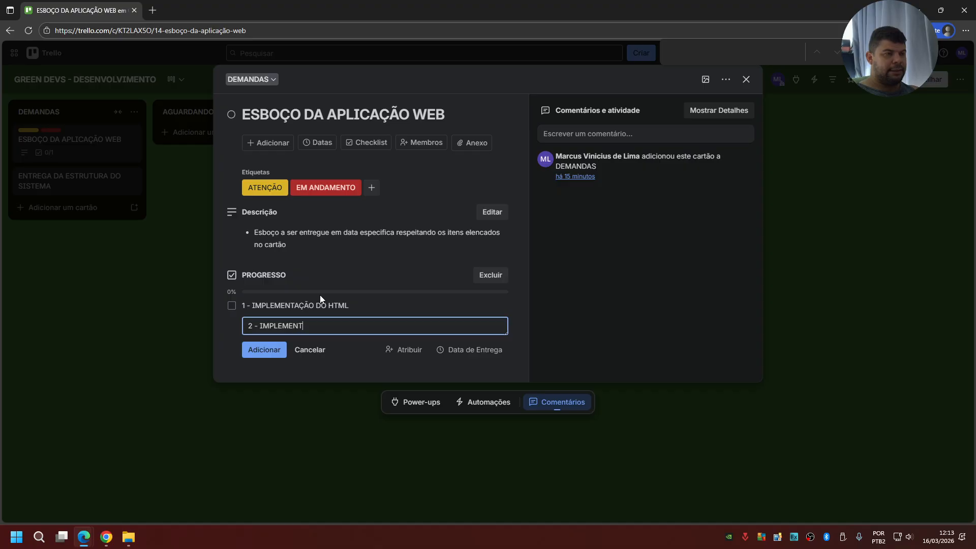
{"action": "type", "text": "AÇÃO"}
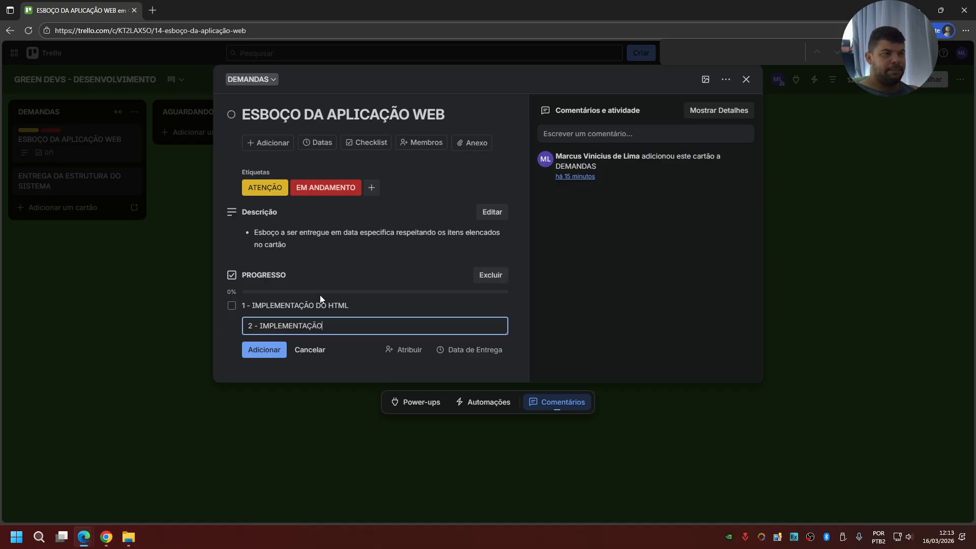
{"action": "type", "text": " DO CSS"}
{"action": "key", "text": "Return"}
Step: Add the item "3 - IMPLEMENTAÇÃO DO JS" to the PROGRESSO checklist and close the card
{"action": "type", "text": "3 - IM"}
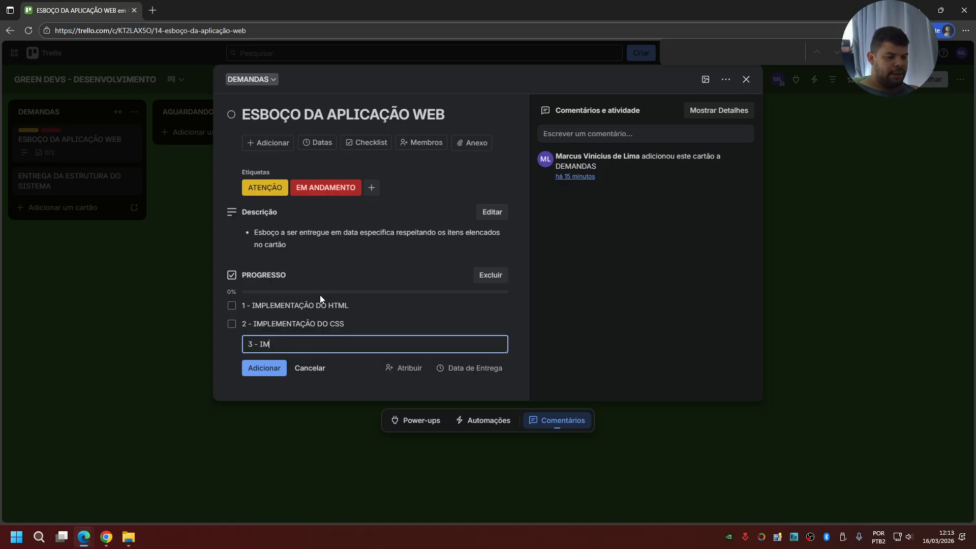
{"action": "type", "text": "PLEMENT"}
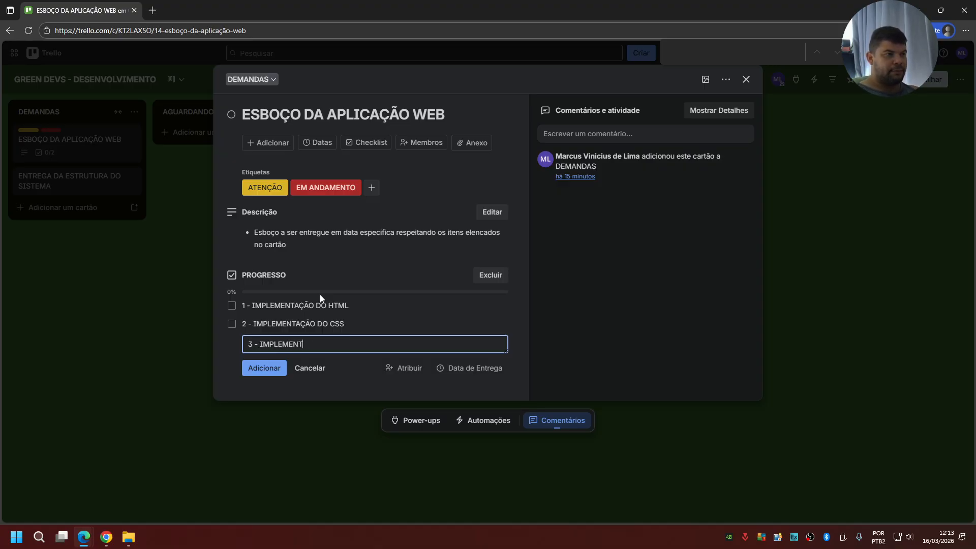
{"action": "type", "text": "AÇÃO DO "}
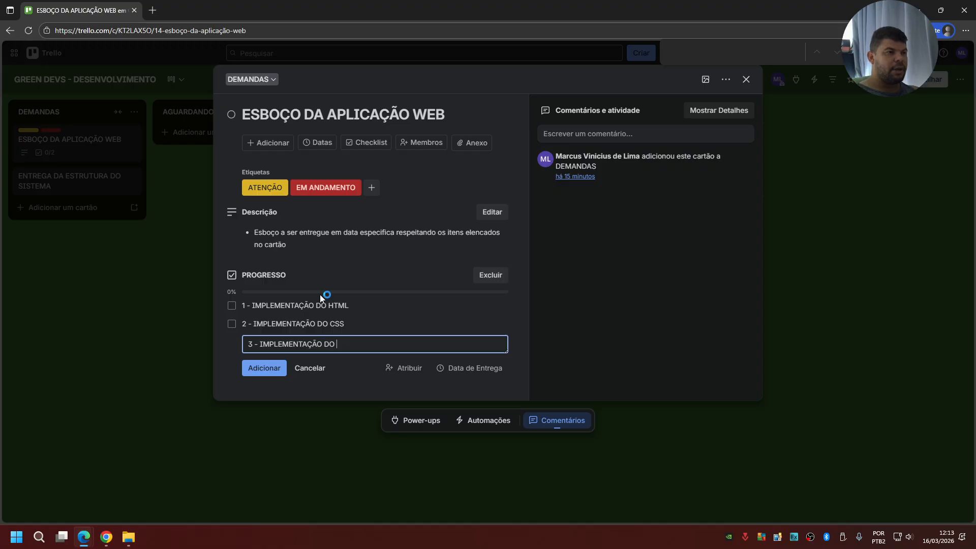
{"action": "type", "text": "JS"}
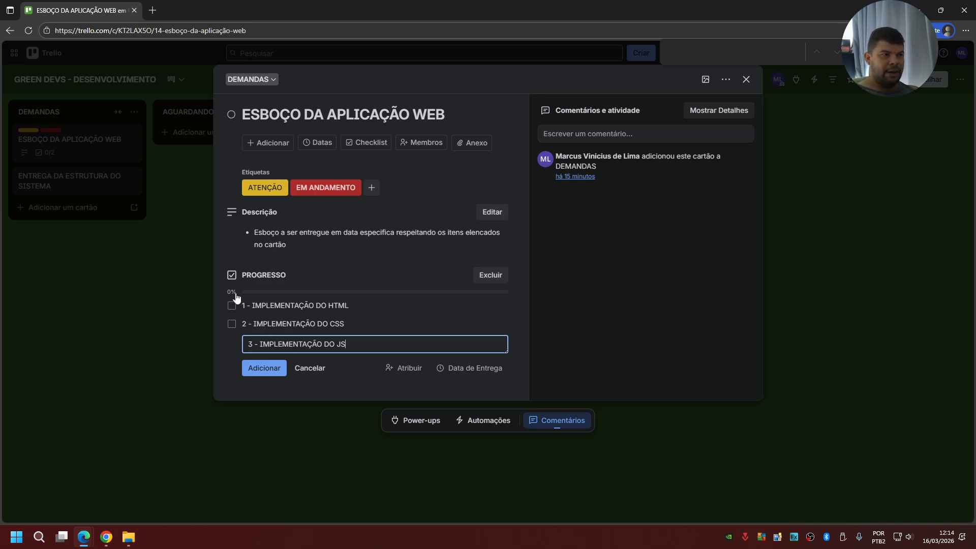
{"action": "left_click", "coordinate": [273, 369]}
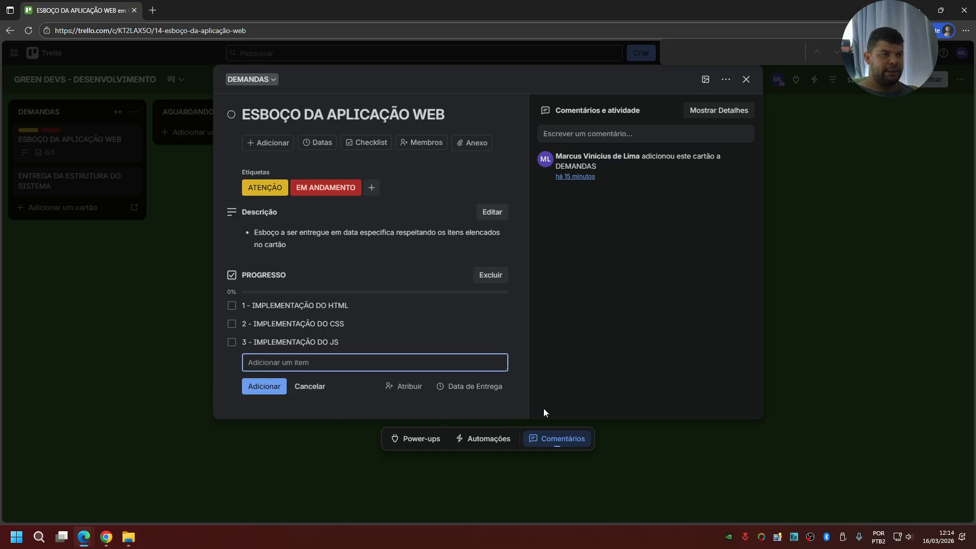
{"action": "left_click", "coordinate": [746, 79]}
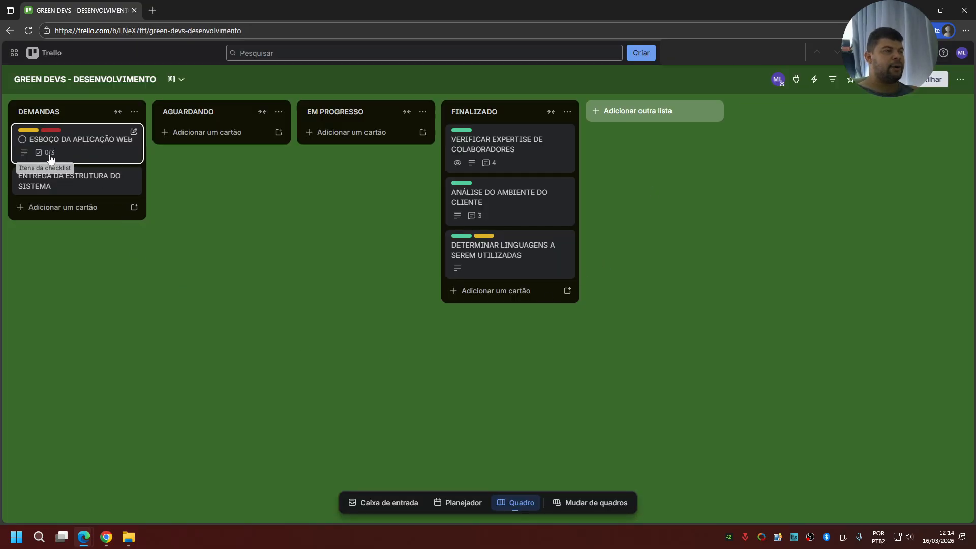
Step: Review the ESBOÇO DA APLICAÇÃO WEB card's checklist and move the card from DEMANDAS to the EM PROGRESSO list
{"action": "left_click", "coordinate": [84, 151]}
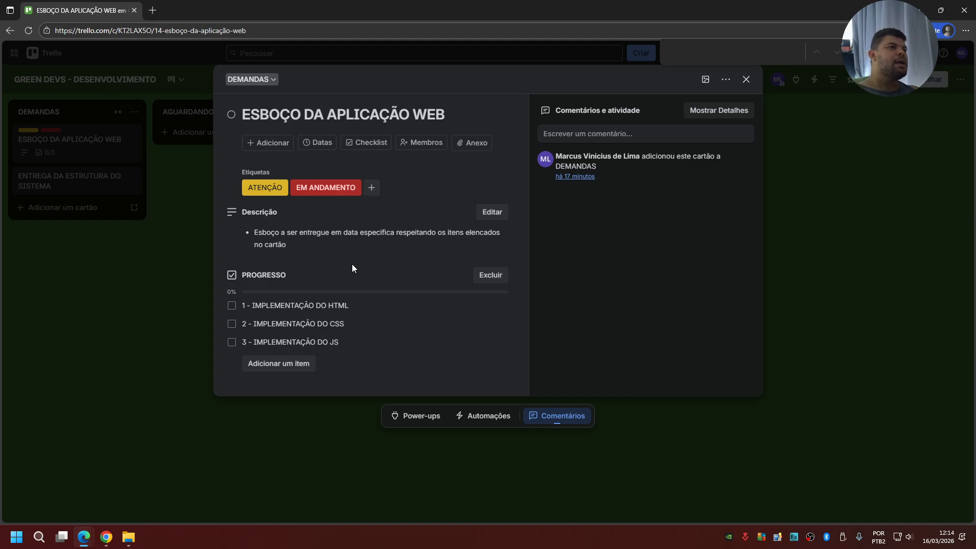
{"action": "left_click", "coordinate": [745, 80]}
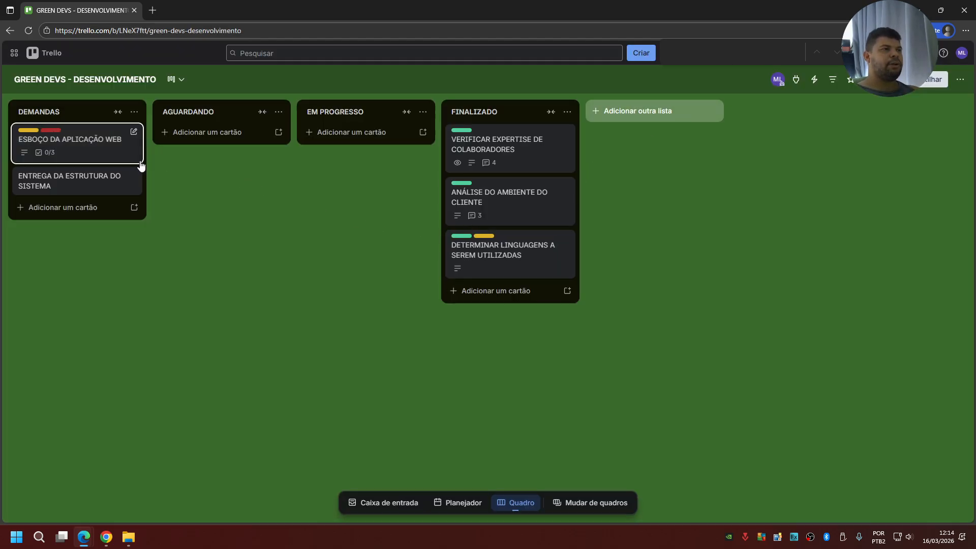
{"action": "left_click_drag", "start_coordinate": [107, 153], "coordinate": [363, 136]}
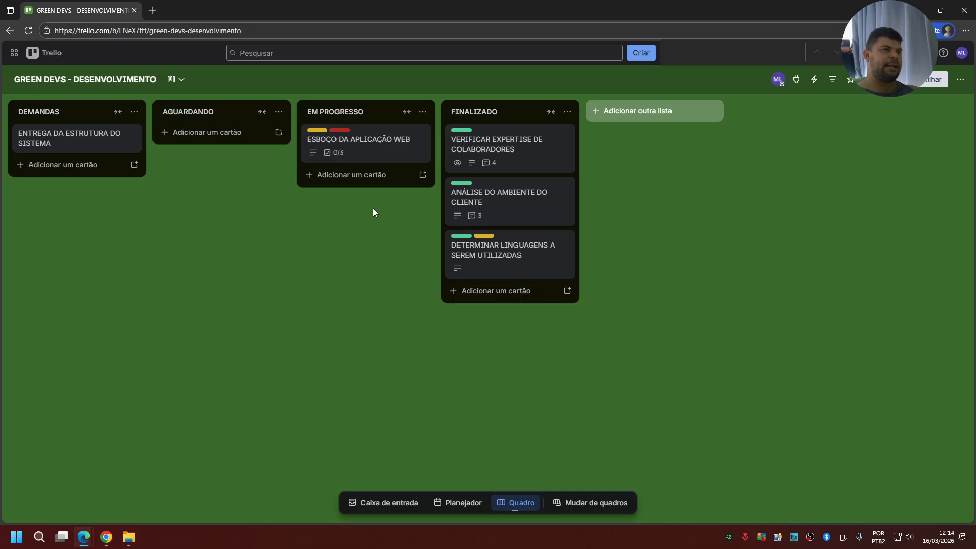
Step: Mark the checklist item "1 - IMPLEMENTAÇÃO DO HTML" as complete on the ESBOÇO DA APLICAÇÃO WEB card and close it
{"action": "left_click", "coordinate": [370, 139]}
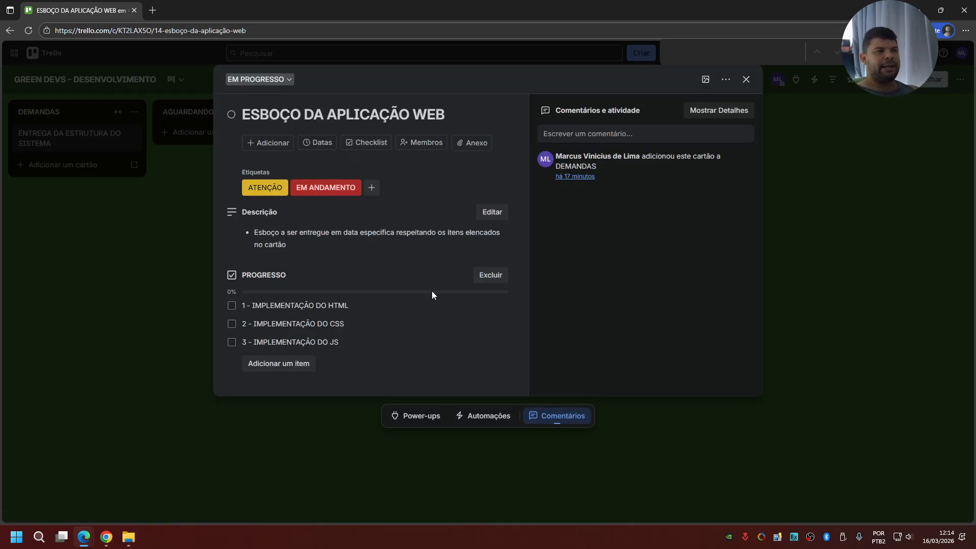
{"action": "left_click", "coordinate": [231, 305]}
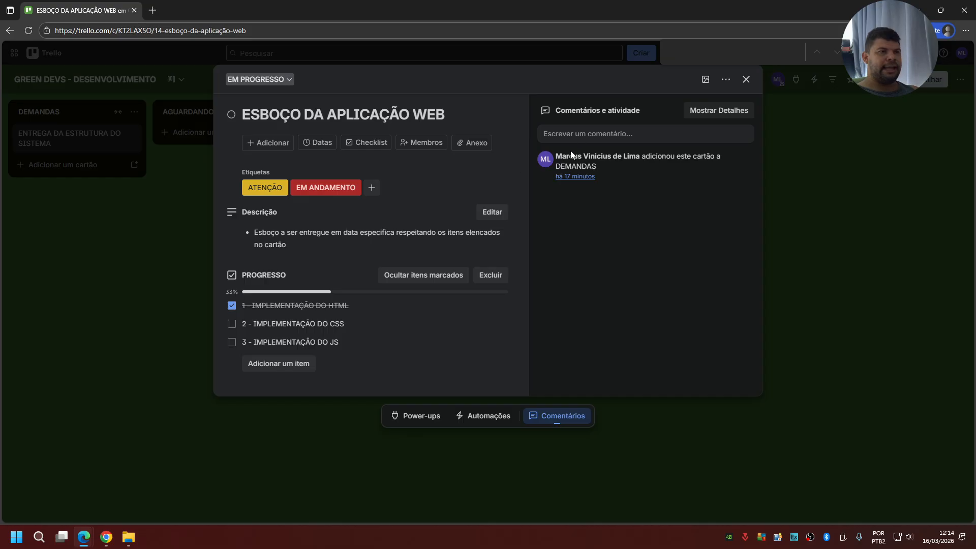
{"action": "left_click", "coordinate": [747, 80]}
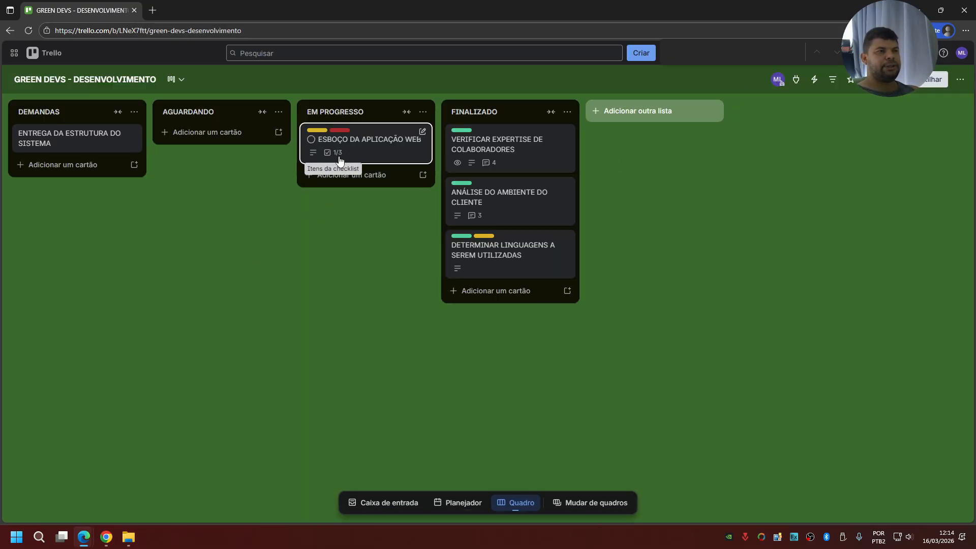
Step: Examine the board's activity log for the latest card movements and checklist changes
{"action": "left_click", "coordinate": [960, 79]}
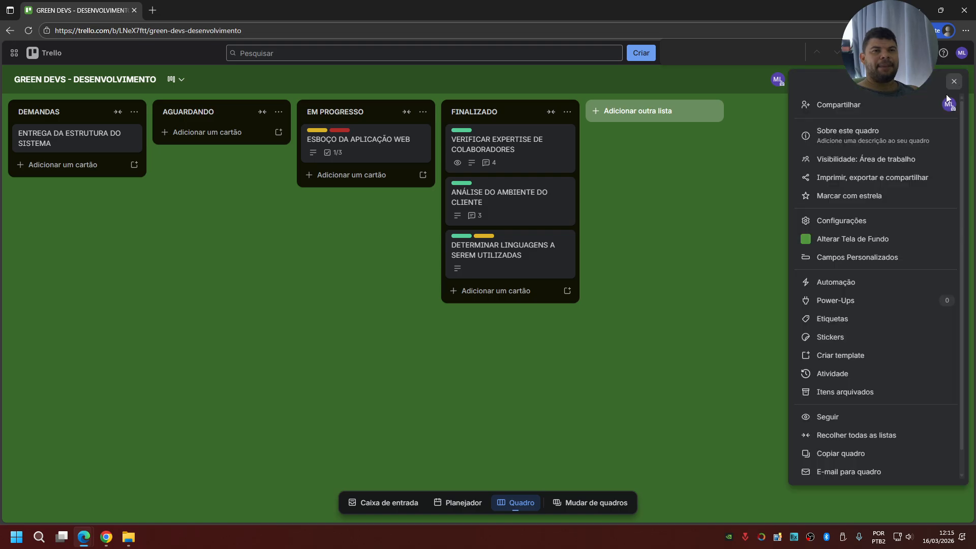
{"action": "left_click", "coordinate": [868, 375]}
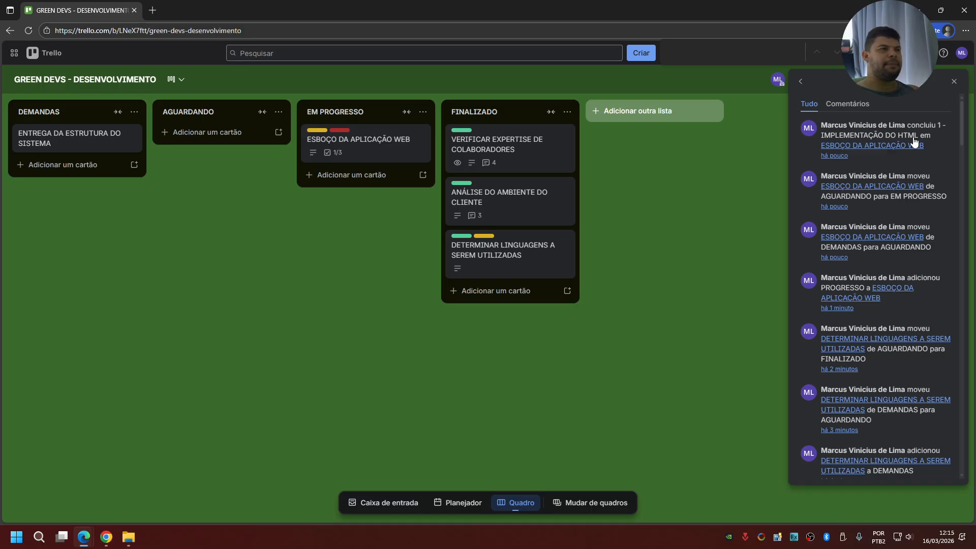
{"action": "left_click", "coordinate": [352, 254]}
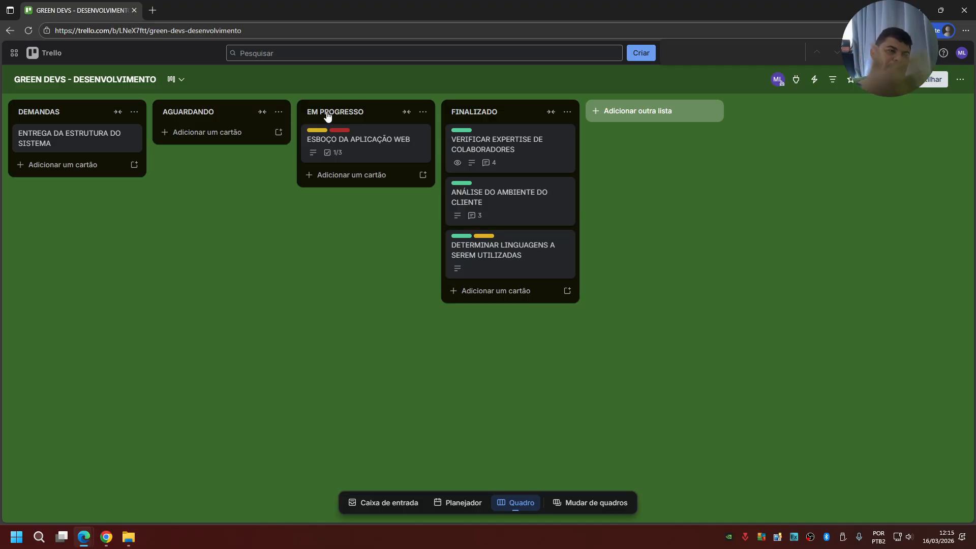
Step: Mark the CSS and JS implementation items as complete in the ESBOÇO DA APLICAÇÃO WEB card's PROGRESSO checklist and close the card
{"action": "left_click", "coordinate": [356, 146]}
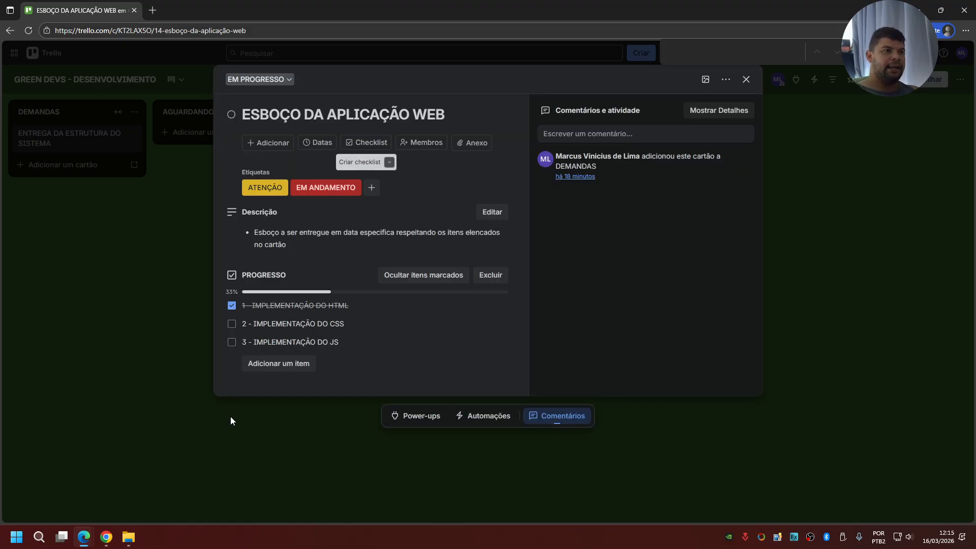
{"action": "left_click", "coordinate": [232, 325]}
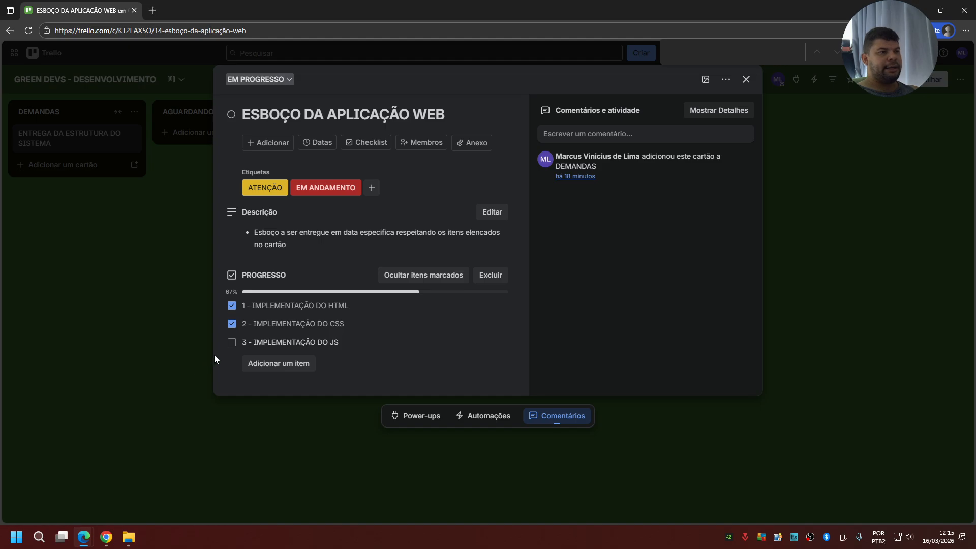
{"action": "left_click", "coordinate": [232, 342]}
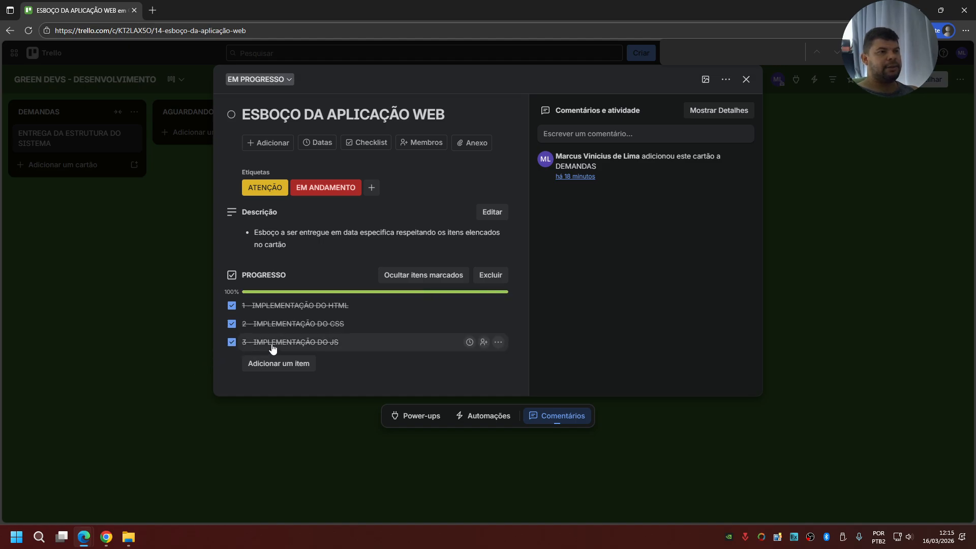
{"action": "left_click", "coordinate": [745, 80]}
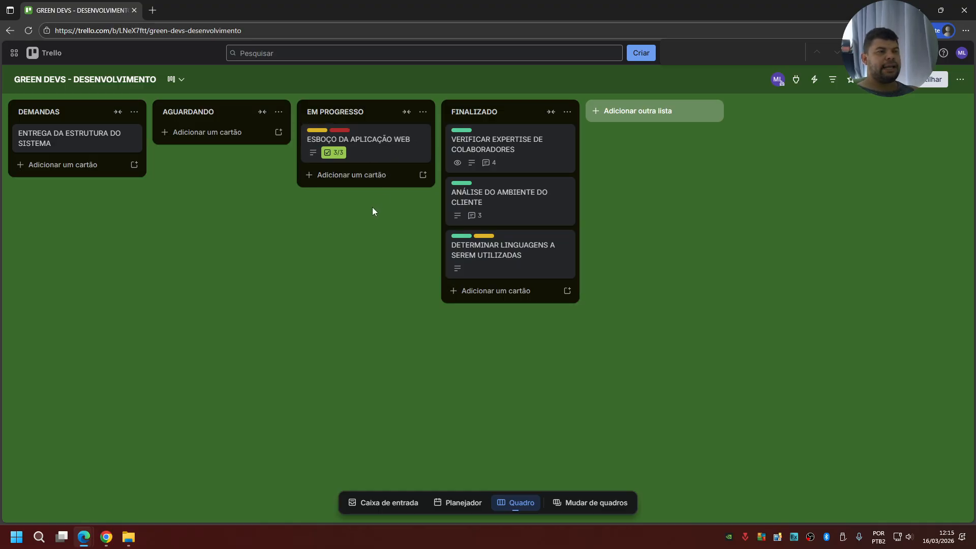
Step: Set the checklist item "3 - IMPLEMENTAÇÃO DO JS" back to incomplete on the ESBOÇO DA APLICAÇÃO WEB card and close it
{"action": "left_click", "coordinate": [365, 149]}
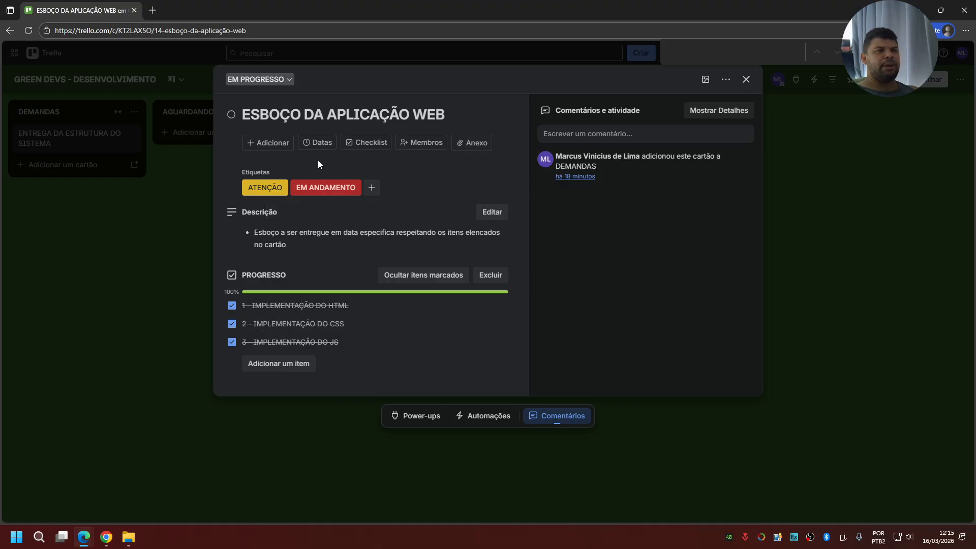
{"action": "left_click", "coordinate": [232, 342]}
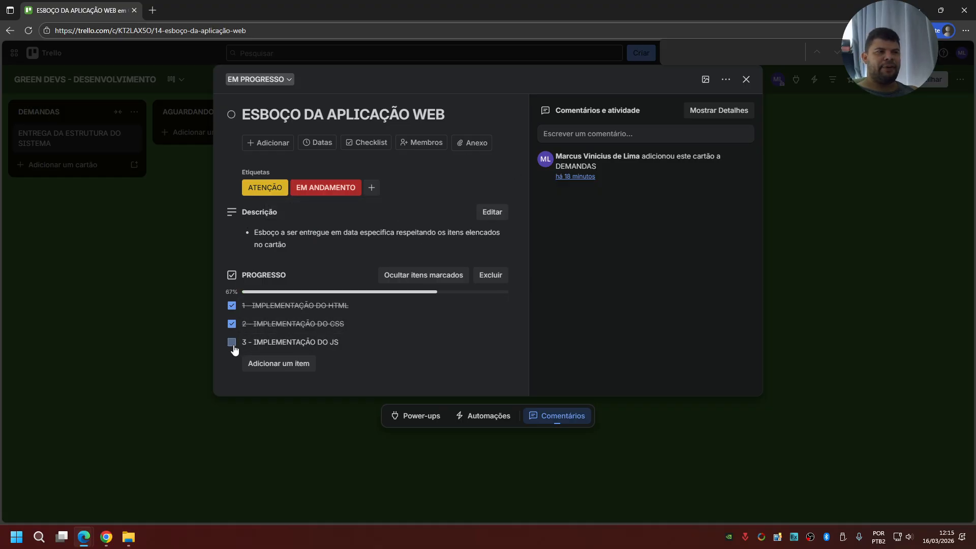
{"action": "left_click", "coordinate": [746, 80]}
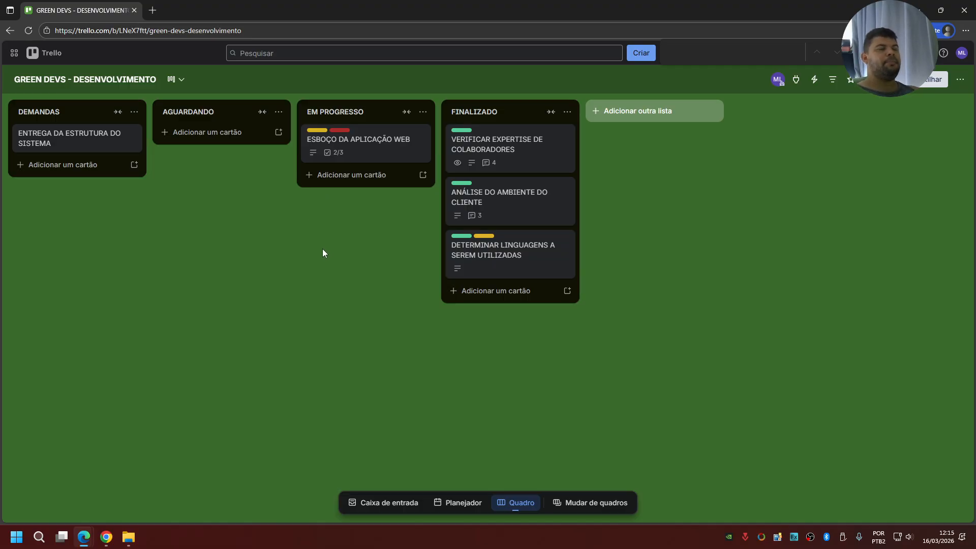
Step: Open the ENTREGA DA ESTRUTURA DO SISTEMA card and view the board members available for assignment
{"action": "left_click", "coordinate": [106, 141]}
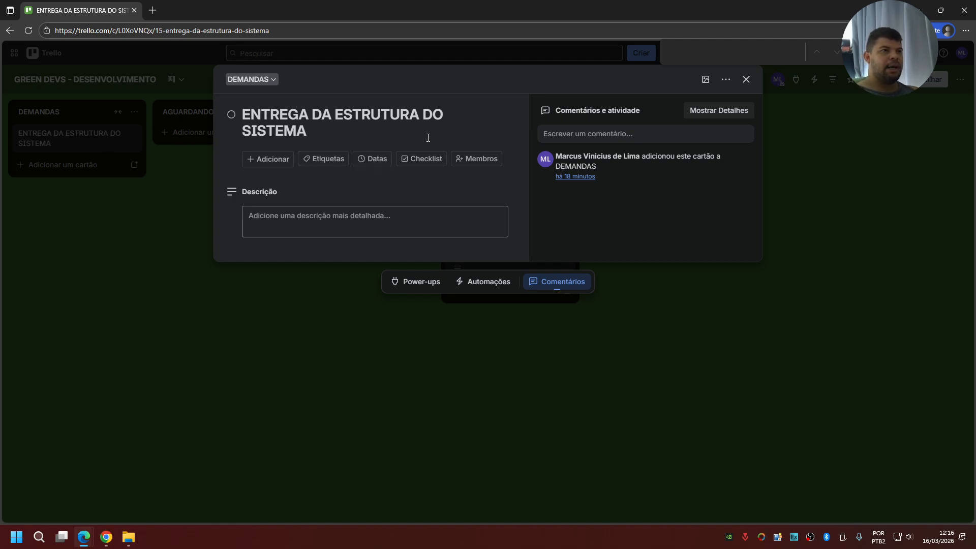
{"action": "left_click", "coordinate": [482, 159]}
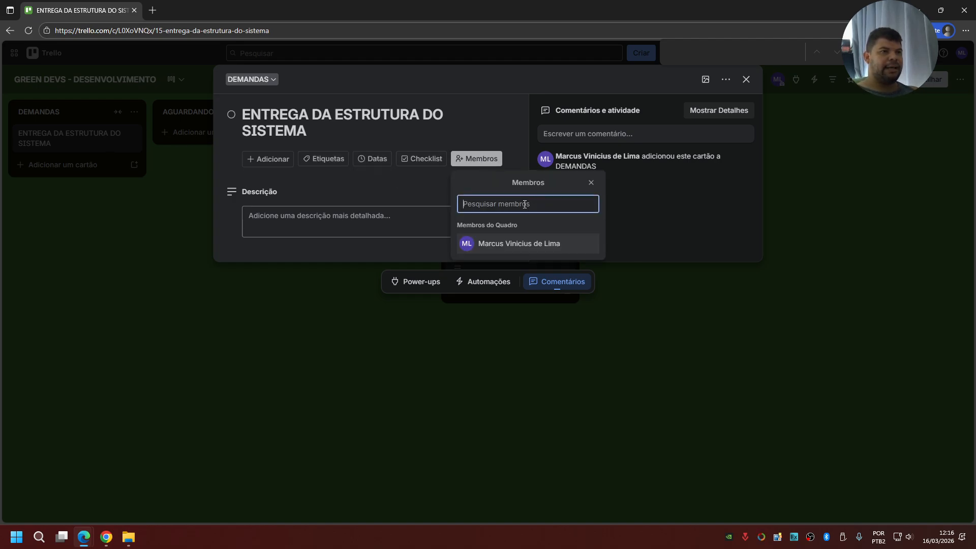
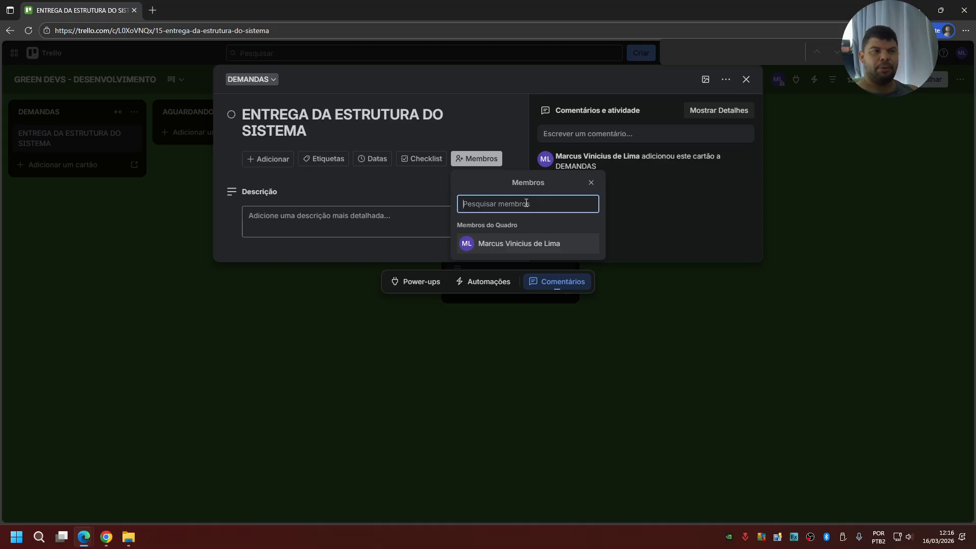
{"action": "left_click", "coordinate": [591, 183]}
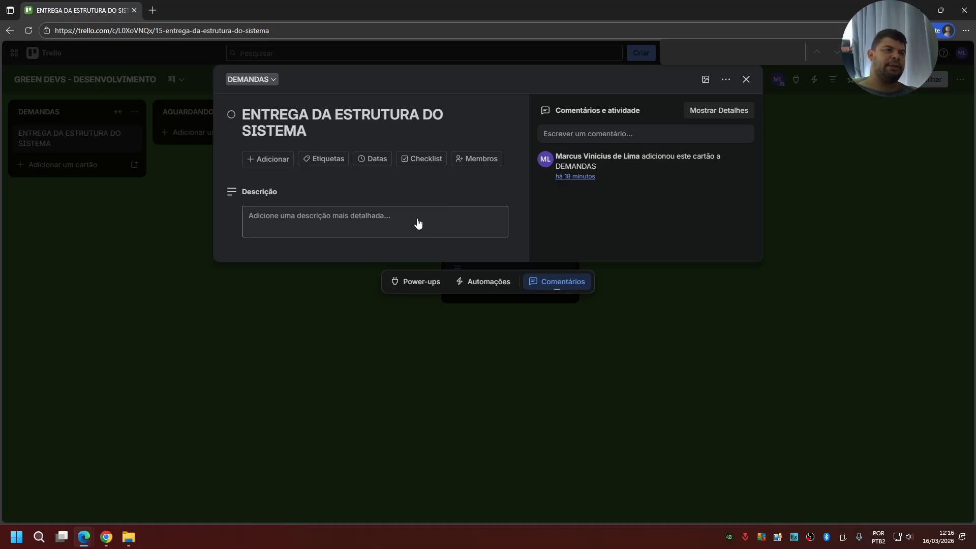
Step: Save the bulleted description "A ESTRUTURA DO SISTEMA SERÁ ENTREGUE CONFORME DESENVOLVIMENTO PRÉVIO DO TIME DEV" on the ENTREGA DA ESTRUTURA DO SISTEMA card
{"action": "left_click", "coordinate": [382, 220]}
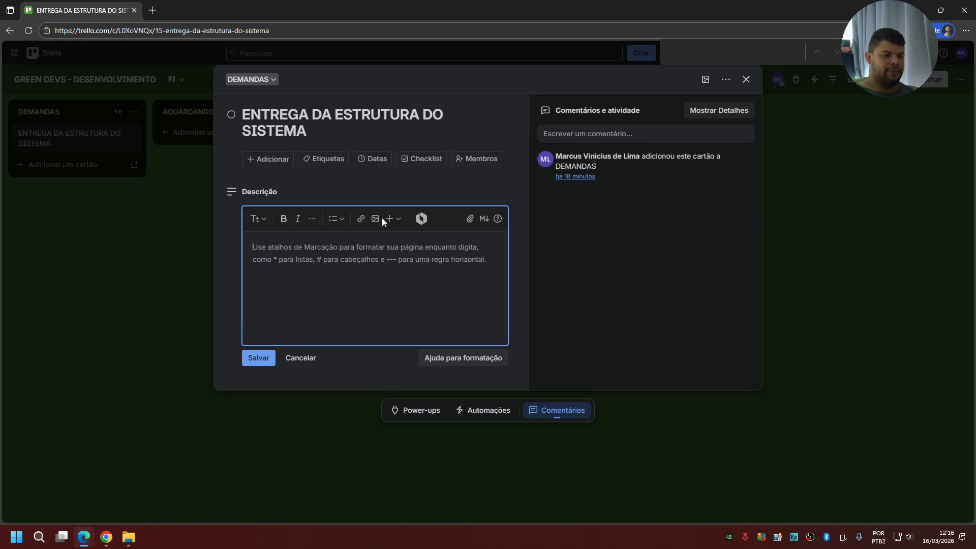
{"action": "type", "text": "* A ESTRUTUR"}
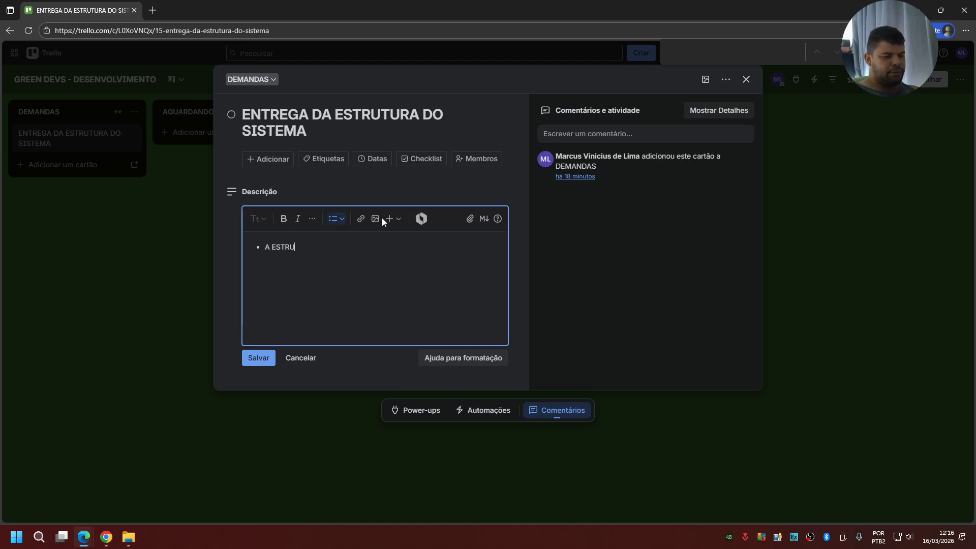
{"action": "type", "text": "A DO "}
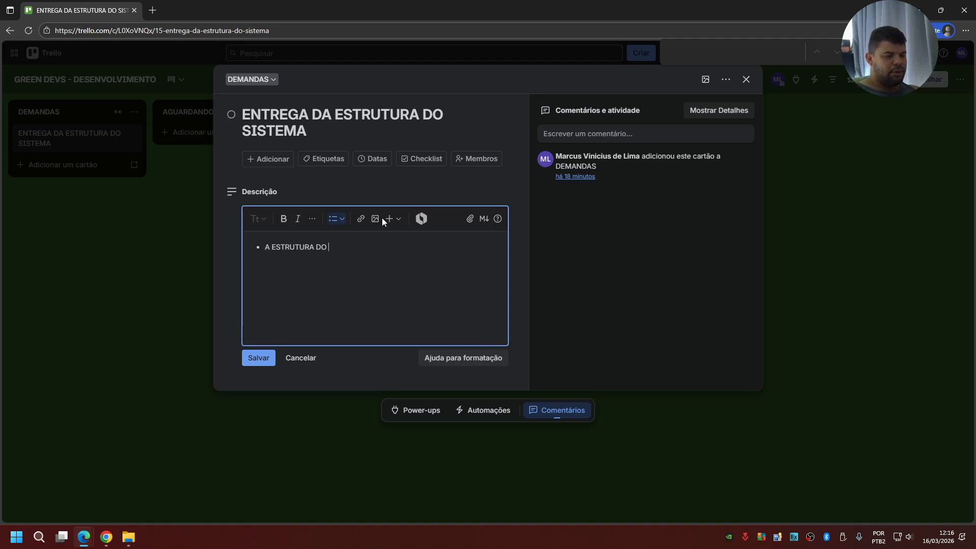
{"action": "type", "text": "SISTEMA SER"}
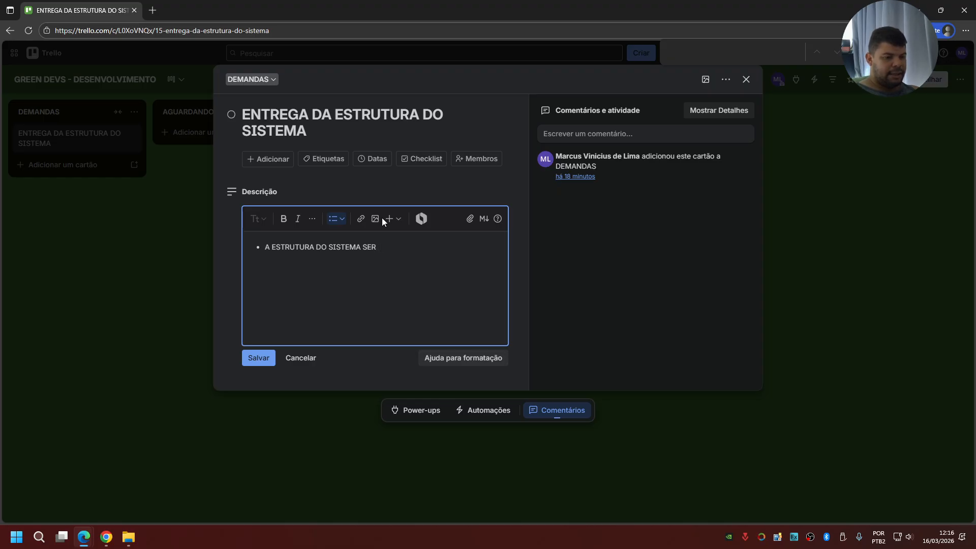
{"action": "type", "text": "Á ENTRE"}
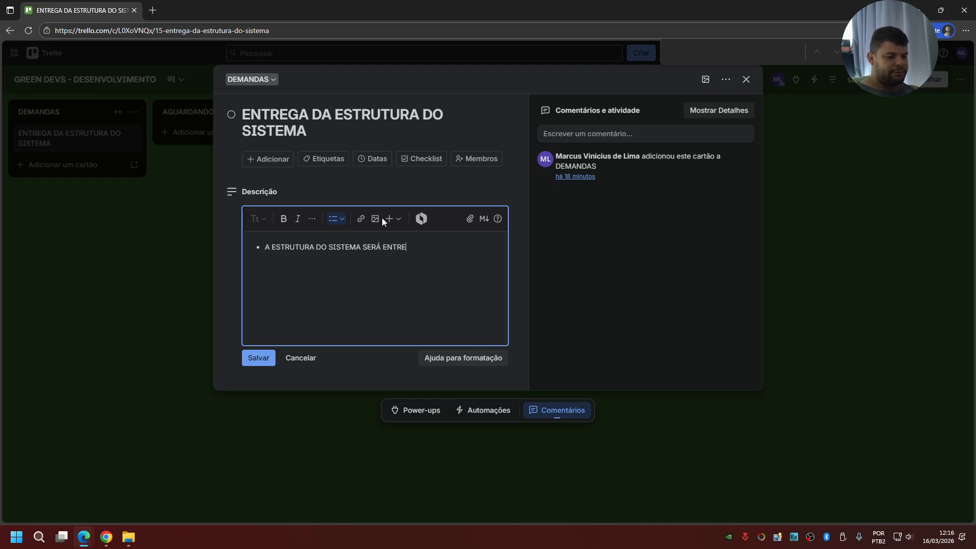
{"action": "type", "text": "GUE CO"}
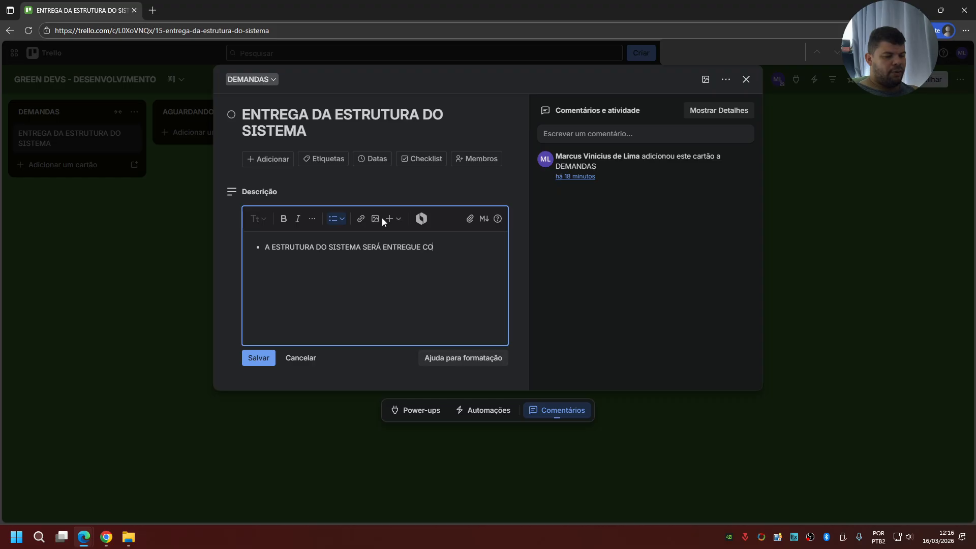
{"action": "type", "text": "NFORME DESE"}
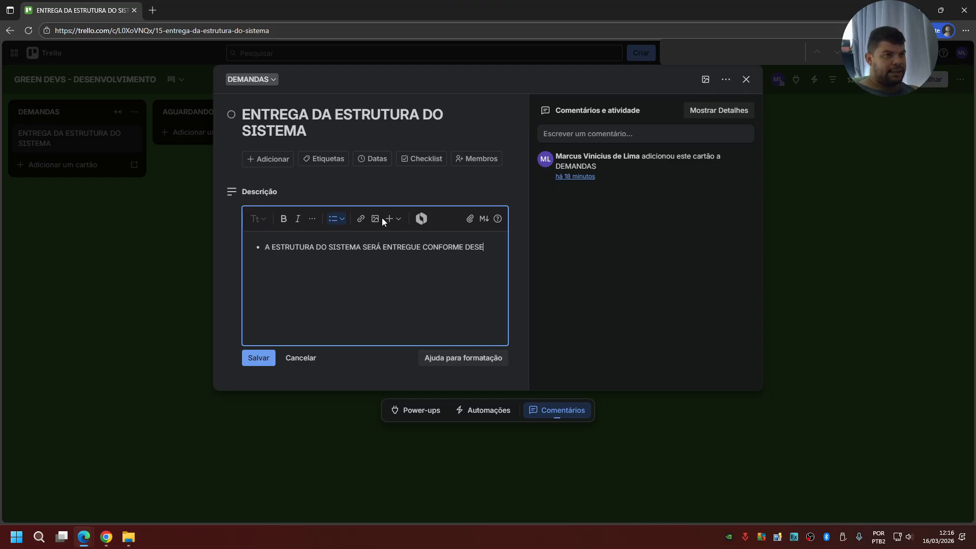
{"action": "type", "text": "NVOLVIME"}
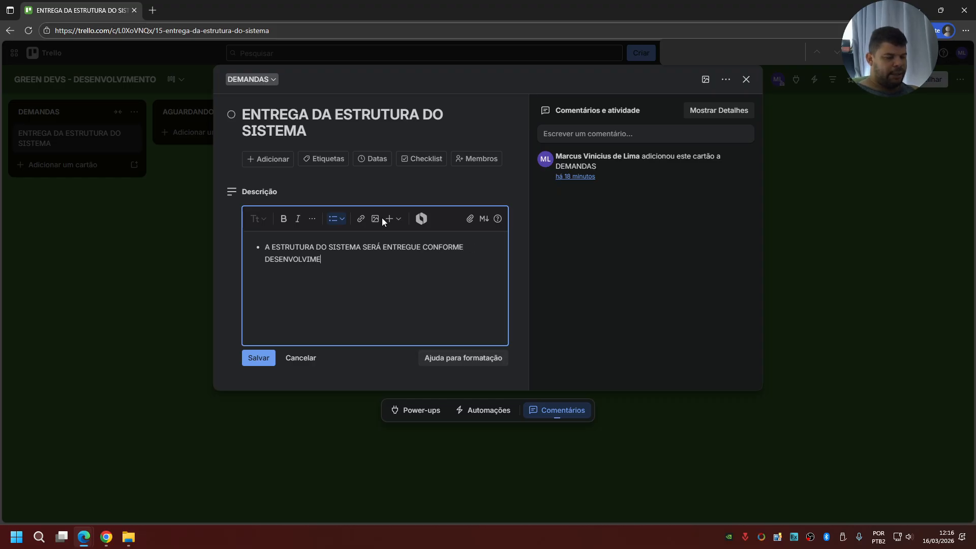
{"action": "type", "text": "NTO PRÉVI"}
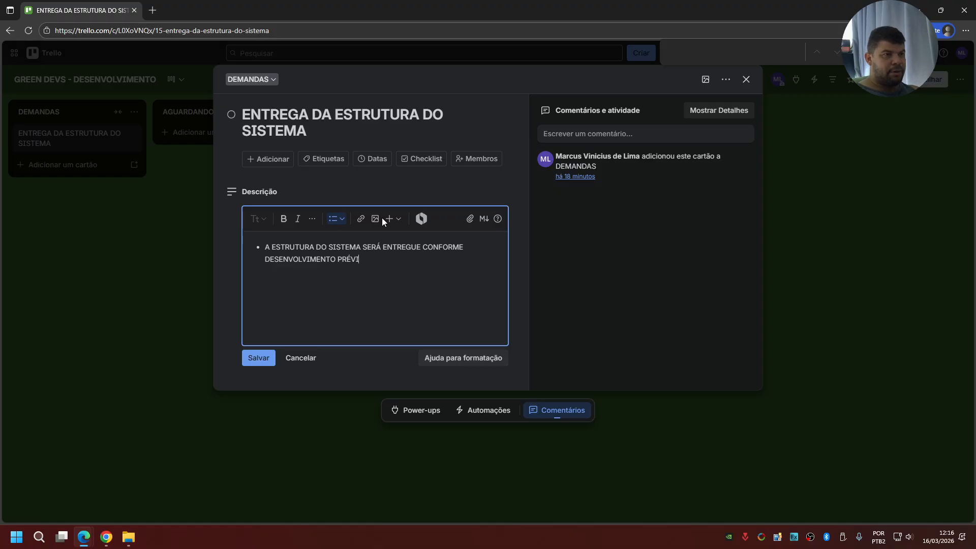
{"action": "type", "text": "O DO TIME"}
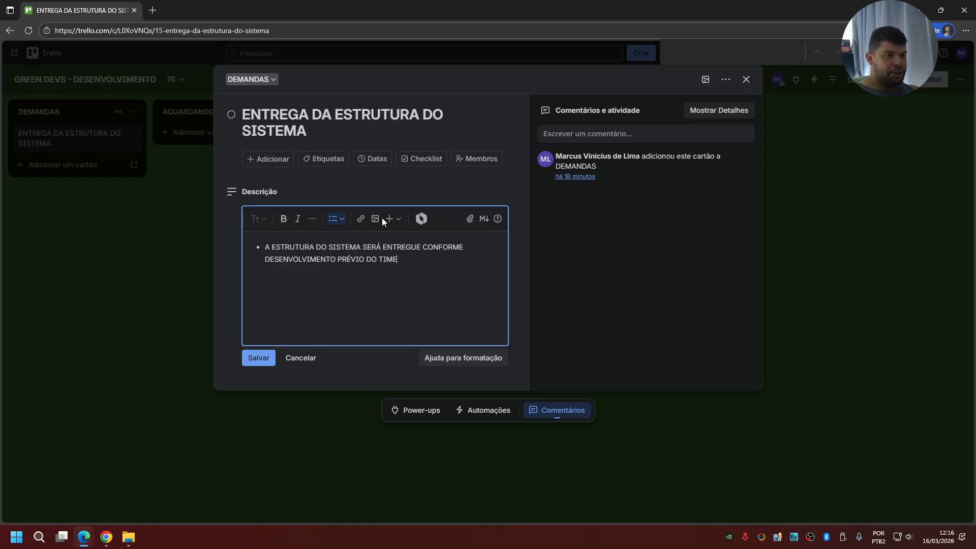
{"action": "type", "text": " DEV"}
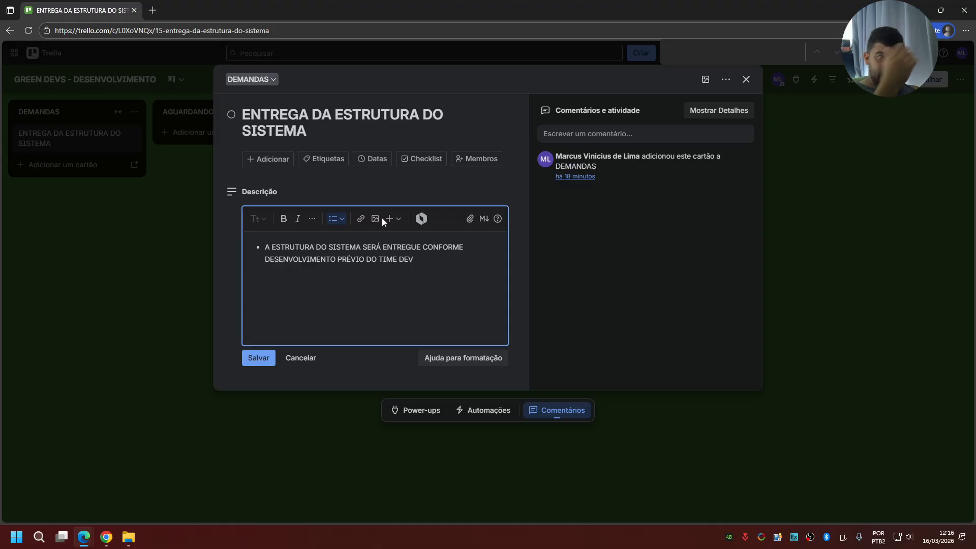
{"action": "left_click", "coordinate": [259, 359]}
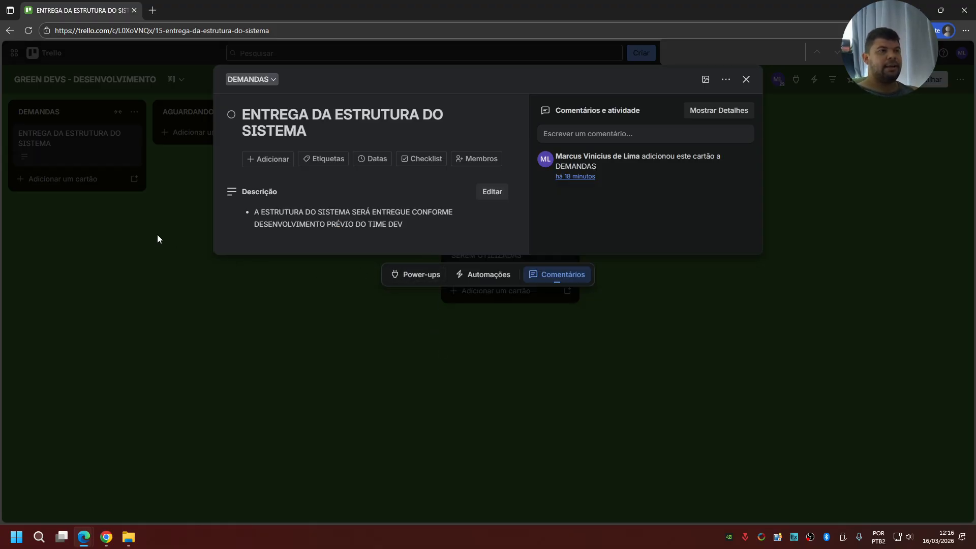
Step: Apply the red EM ANDAMENTO label to the ENTREGA DA ESTRUTURA DO SISTEMA card
{"action": "left_click", "coordinate": [335, 165]}
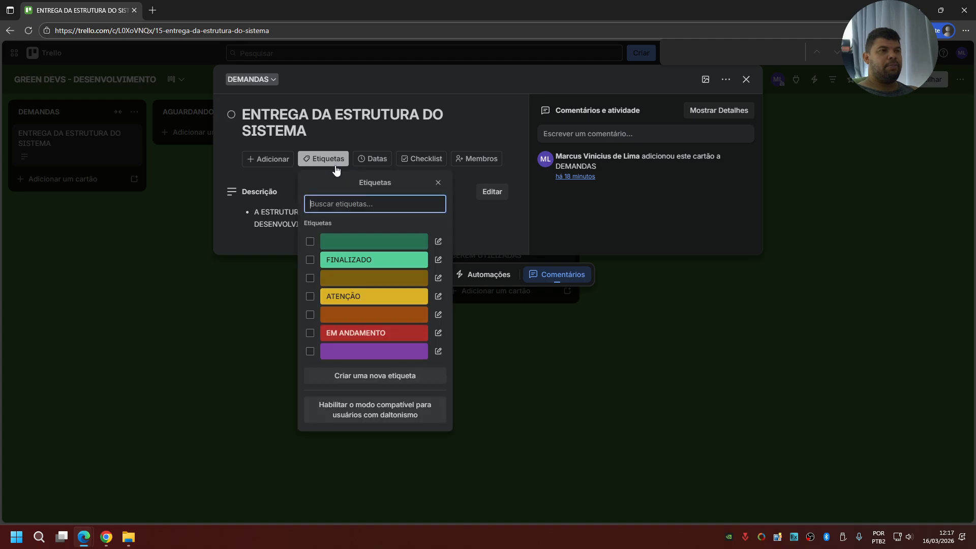
{"action": "left_click", "coordinate": [310, 333]}
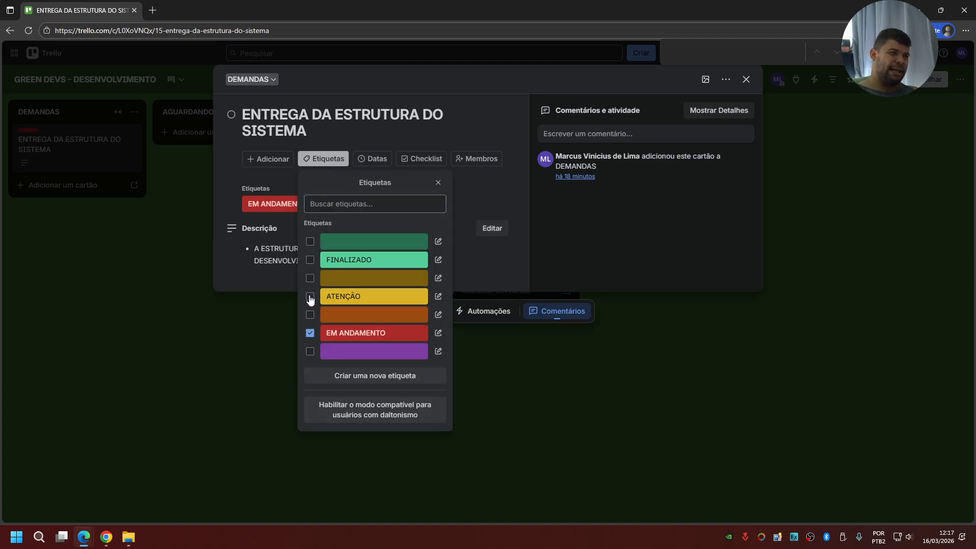
{"action": "key", "text": "Escape"}
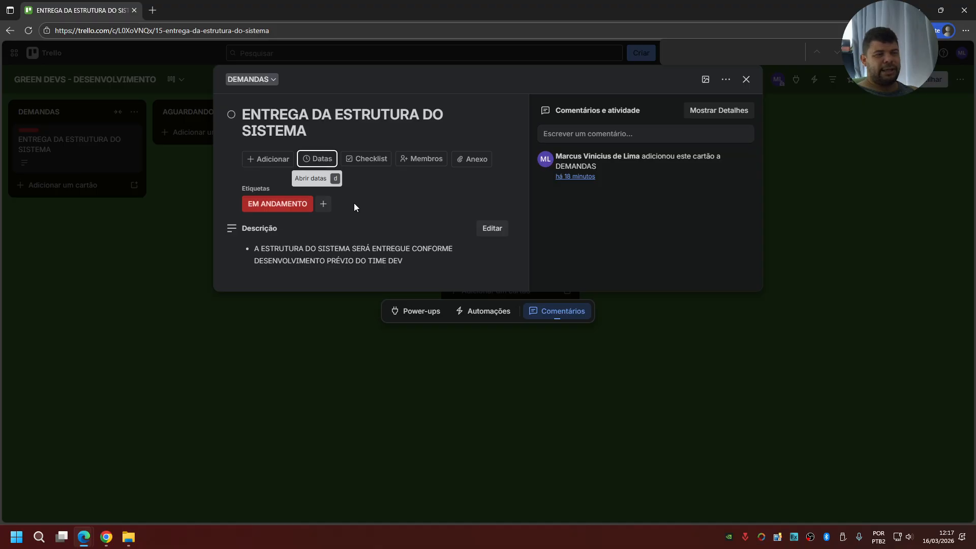
Step: Add a checklist titled PROGRESSO to the ENTREGA DA ESTRUTURA DO SISTEMA card
{"action": "left_click", "coordinate": [380, 163]}
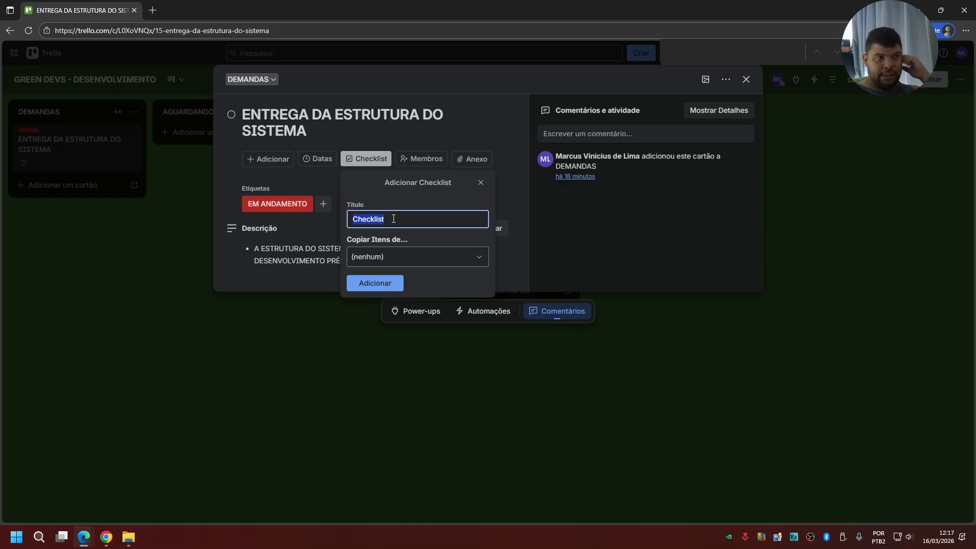
{"action": "type", "text": "PROGRE"}
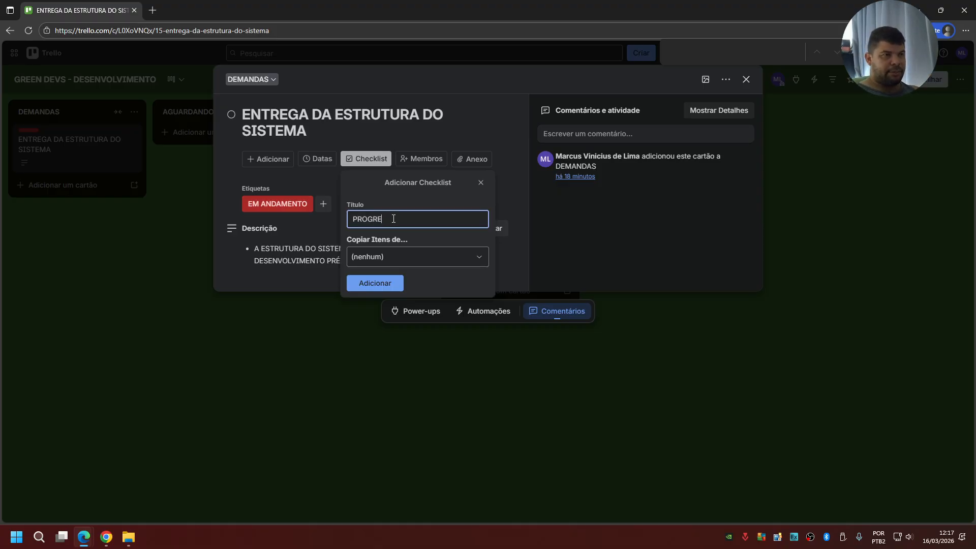
{"action": "type", "text": "SSO"}
{"action": "key", "text": "Return"}
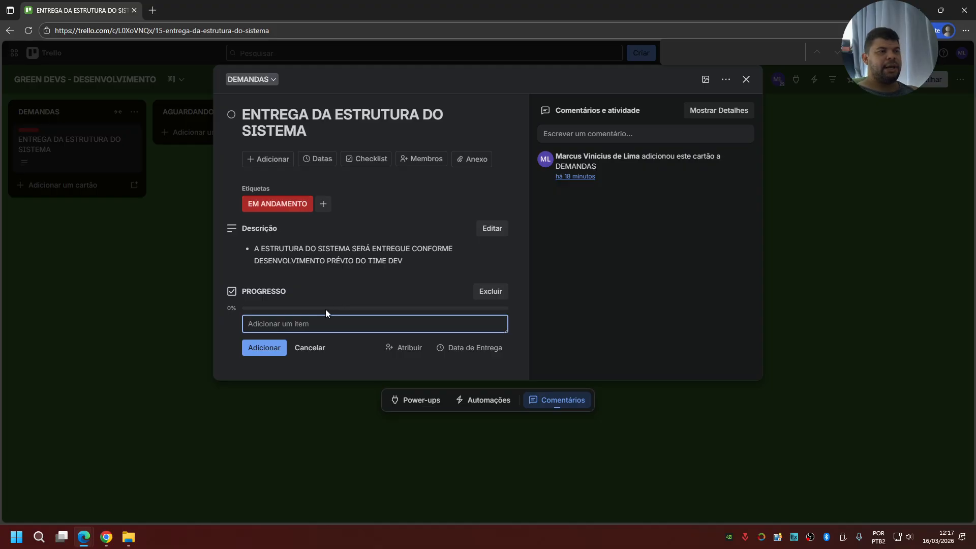
Step: Add the items "1 - DEV", "2 - DOC" and "3 - TESTE" to the PROGRESSO checklist and close the card
{"action": "type", "text": "1 -"}
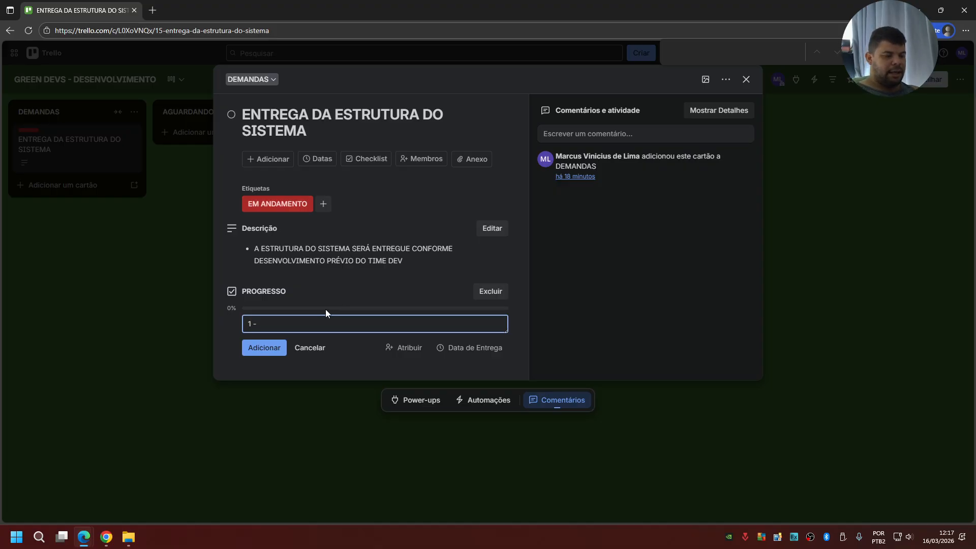
{"action": "type", "text": "V"}
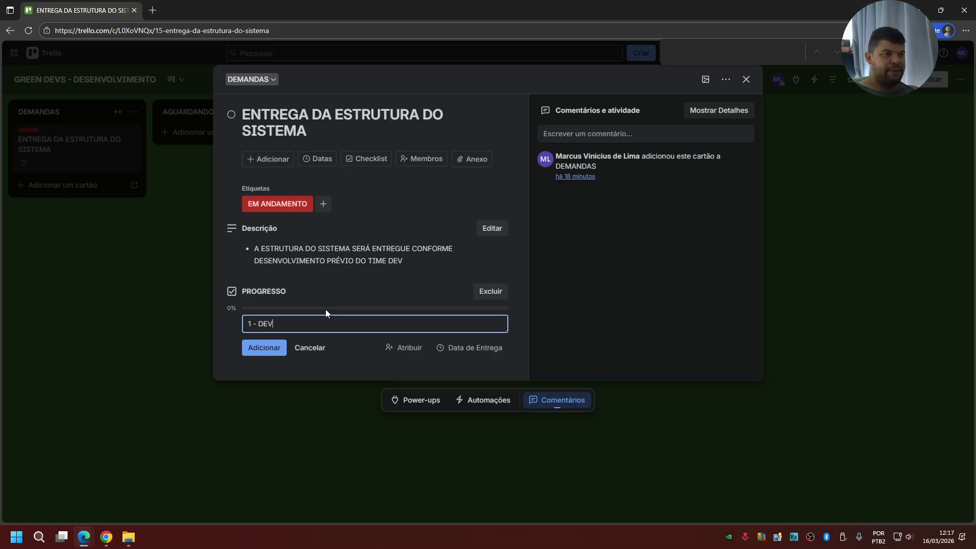
{"action": "key", "text": "Return"}
{"action": "type", "text": "2"}
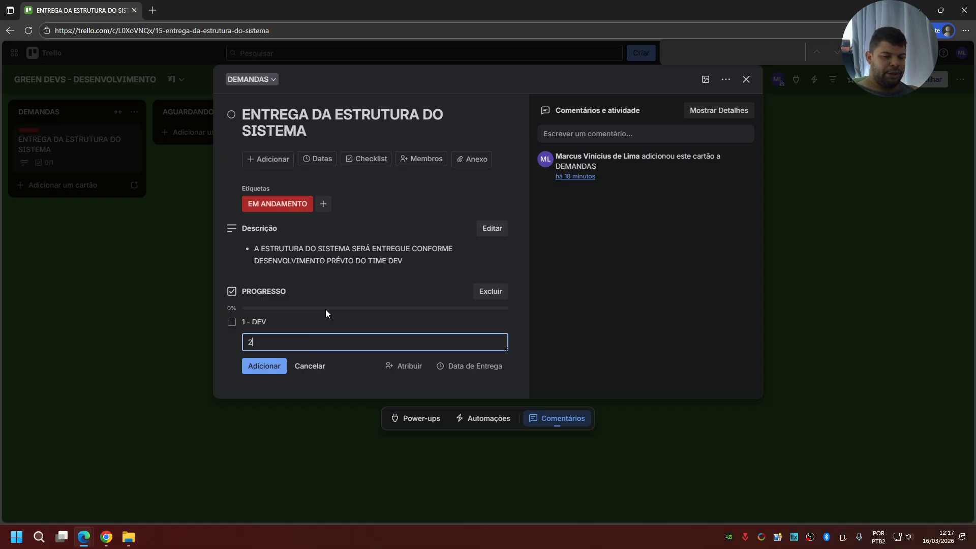
{"action": "type", "text": " - DOC"}
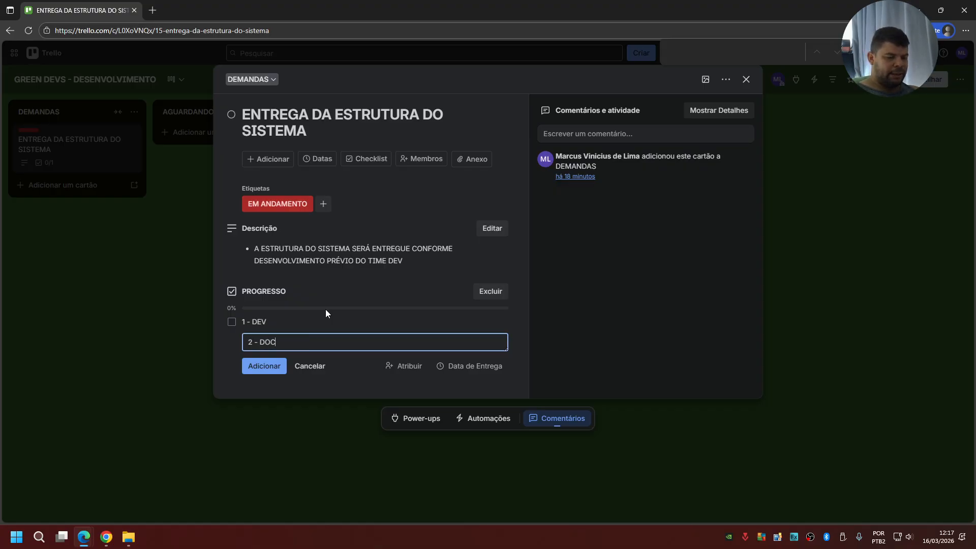
{"action": "key", "text": "Return"}
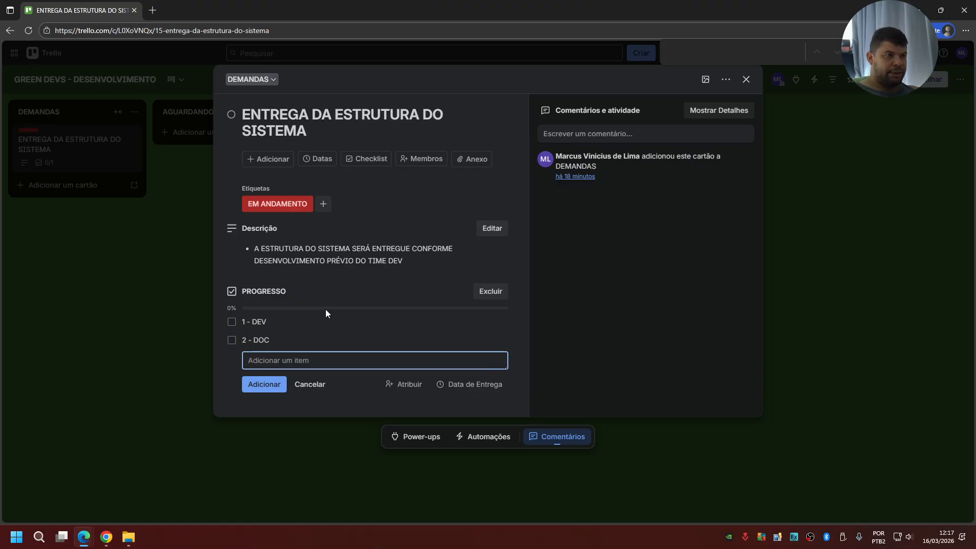
{"action": "type", "text": "3 - "}
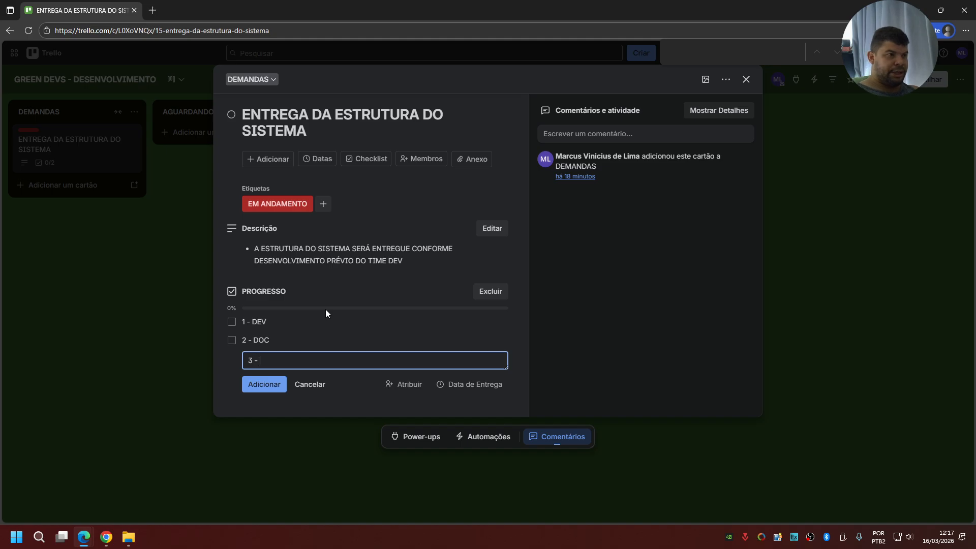
{"action": "type", "text": "TESTA"}
{"action": "key", "text": "BackSpace"}
{"action": "type", "text": "E"}
{"action": "key", "text": "Return"}
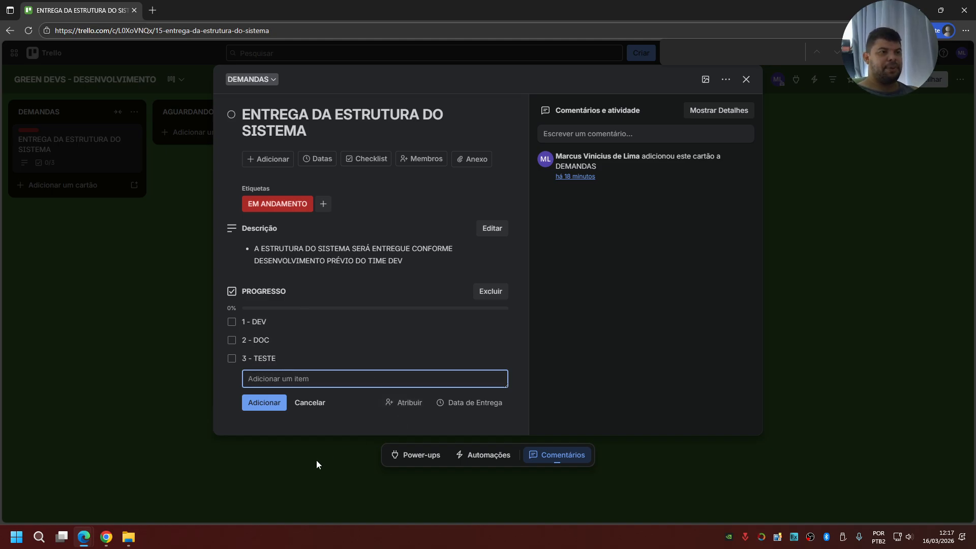
{"action": "left_click", "coordinate": [300, 446]}
Step: Set the due date of the ENTREGA DA ESTRUTURA DO SISTEMA card to 18/03/2026 at 15:00
{"action": "left_click", "coordinate": [83, 145]}
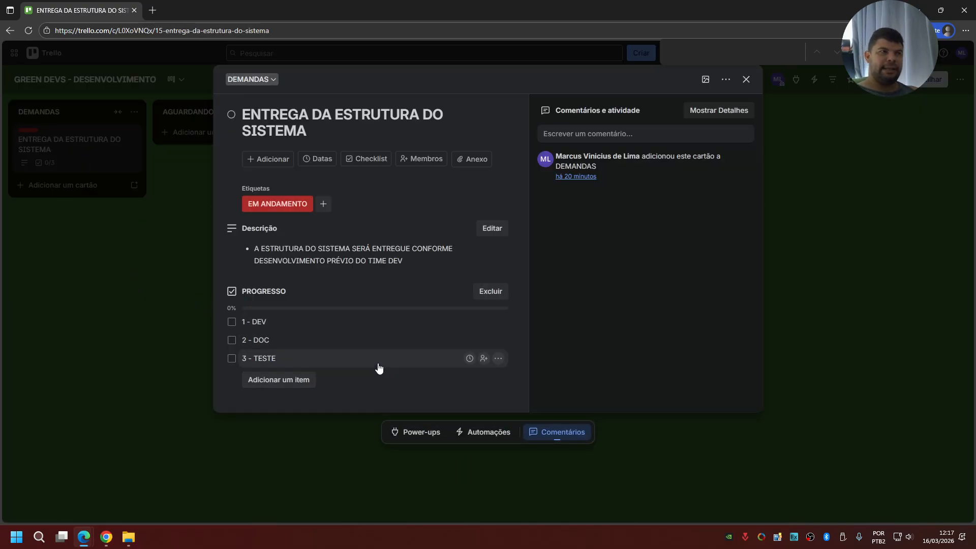
{"action": "left_click", "coordinate": [327, 167]}
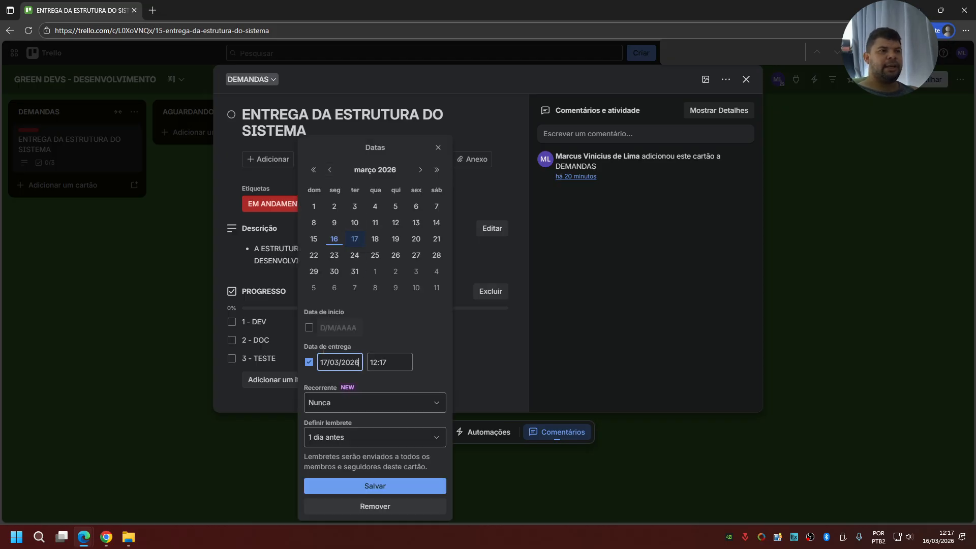
{"action": "key", "text": "BackSpace"}
{"action": "type", "text": "8"}
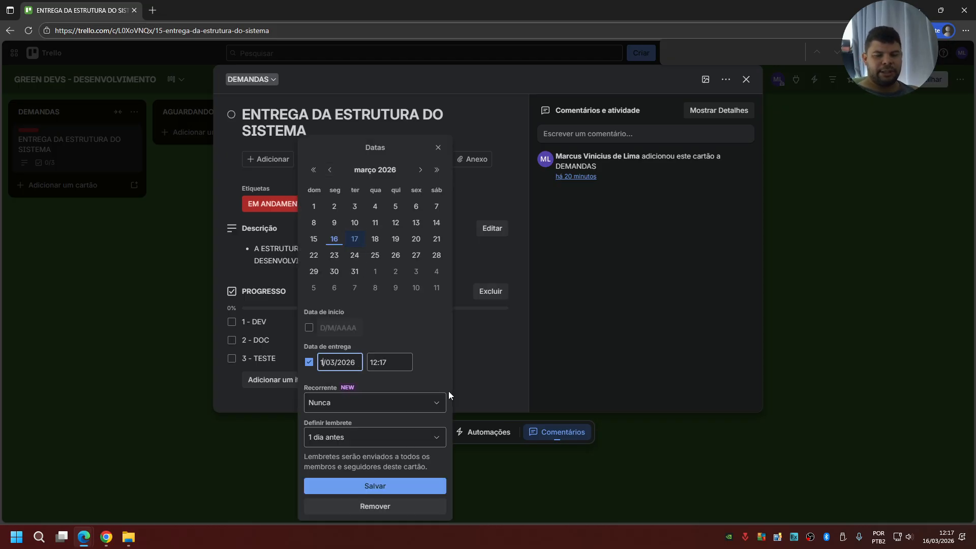
{"action": "key", "text": "Tab"}
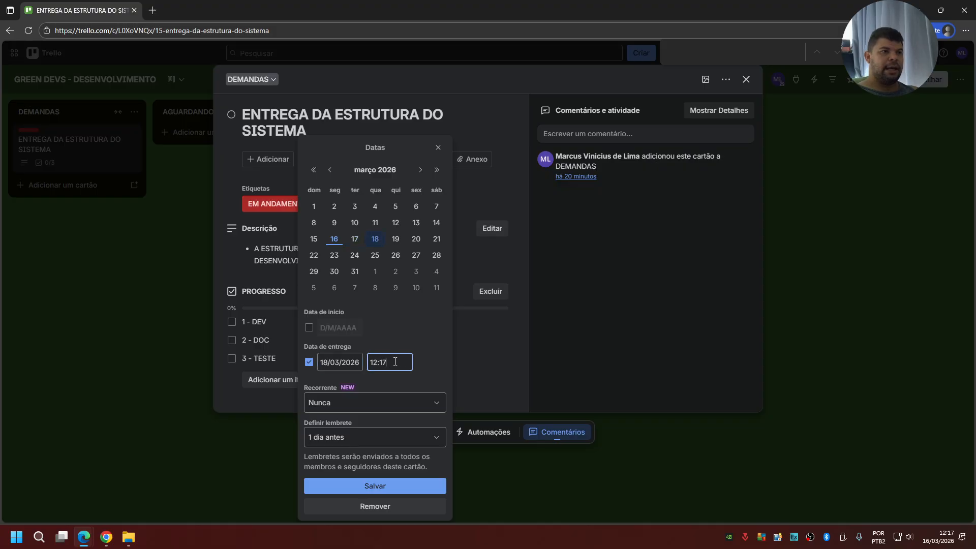
{"action": "type", "text": "1500"}
{"action": "key", "text": "BackSpace"}
{"action": "key", "text": "BackSpace"}
{"action": "type", "text": ":00"}
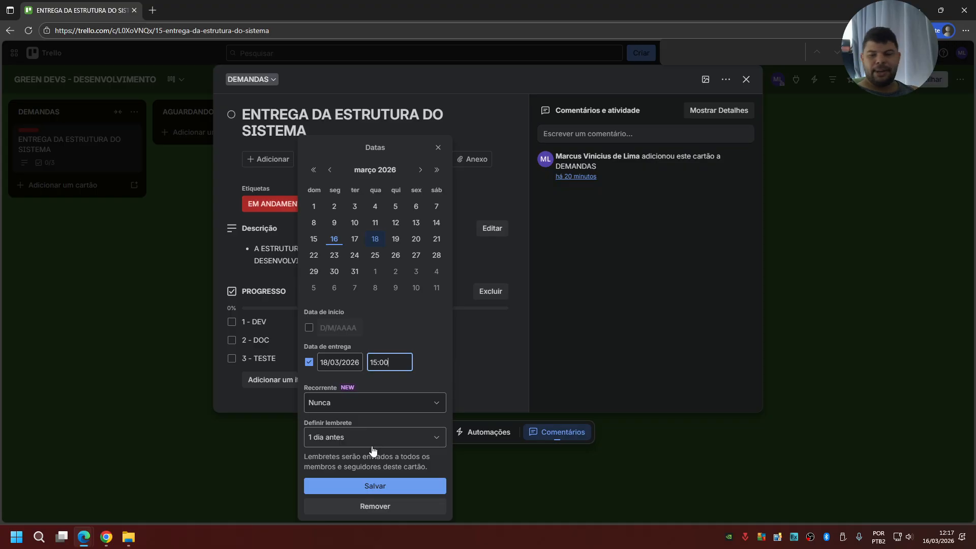
Step: Keep the recurrence at Nunca, set the reminder to Na hora de entrega, and save the dates before closing the card
{"action": "left_click", "coordinate": [389, 405]}
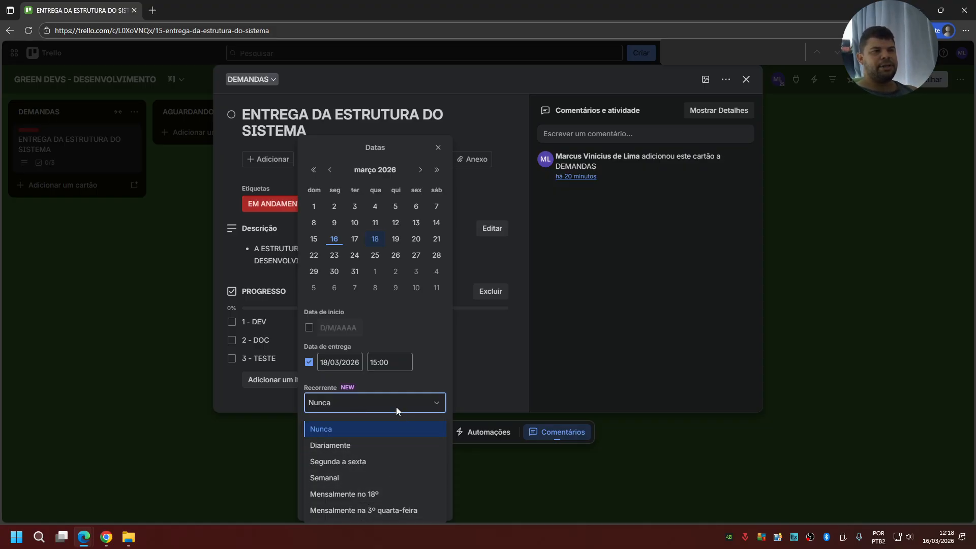
{"action": "left_click", "coordinate": [366, 403]}
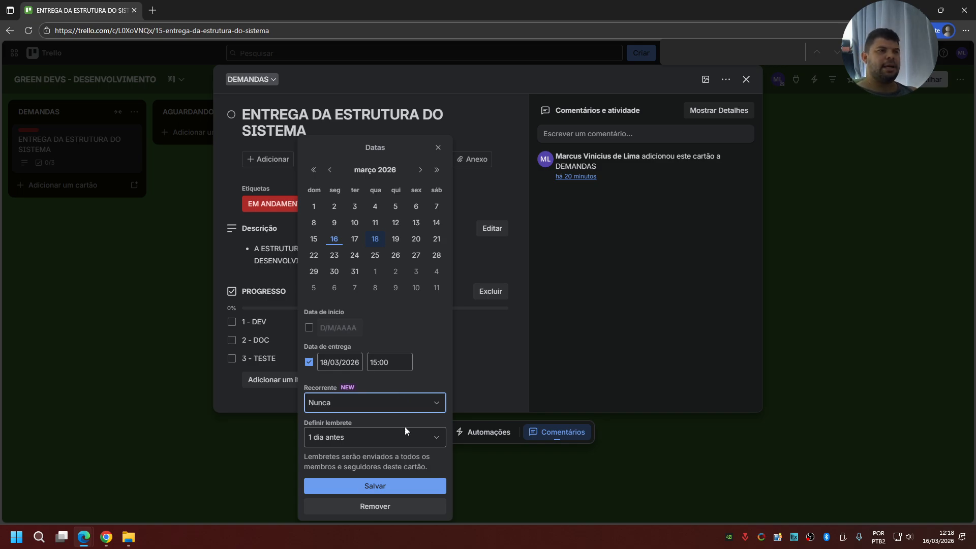
{"action": "left_click", "coordinate": [404, 440]}
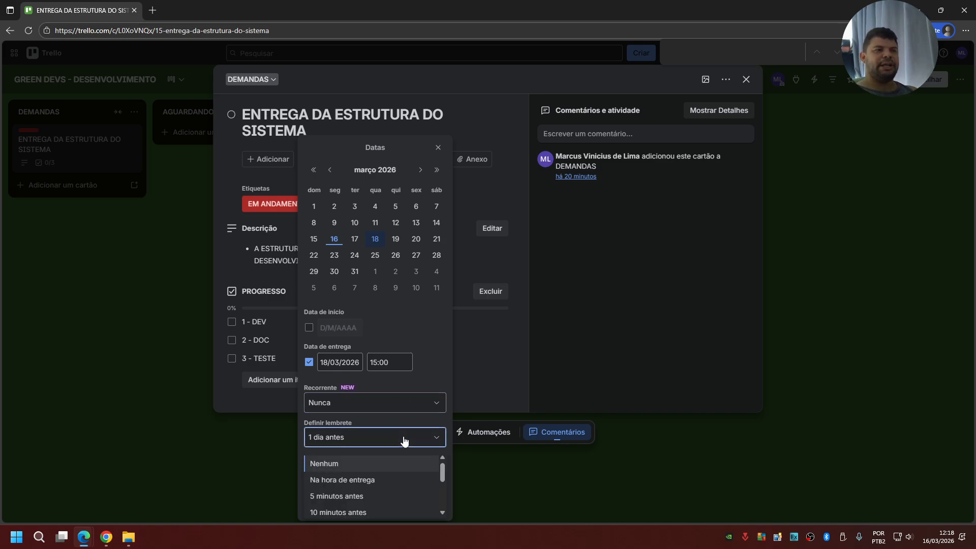
{"action": "scroll", "coordinate": [377, 495], "scroll_direction": "down", "scroll_amount": 3}
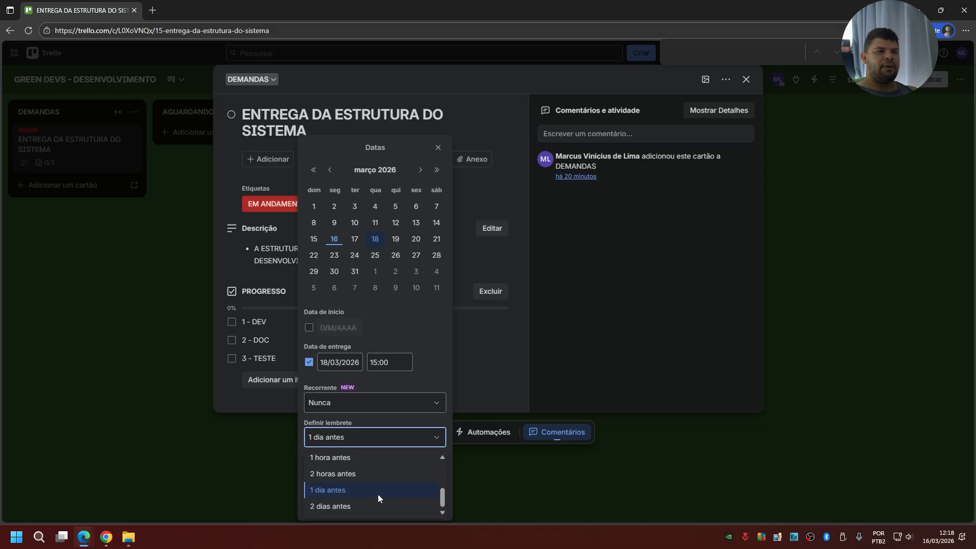
{"action": "scroll", "coordinate": [359, 497], "scroll_direction": "up", "scroll_amount": 3}
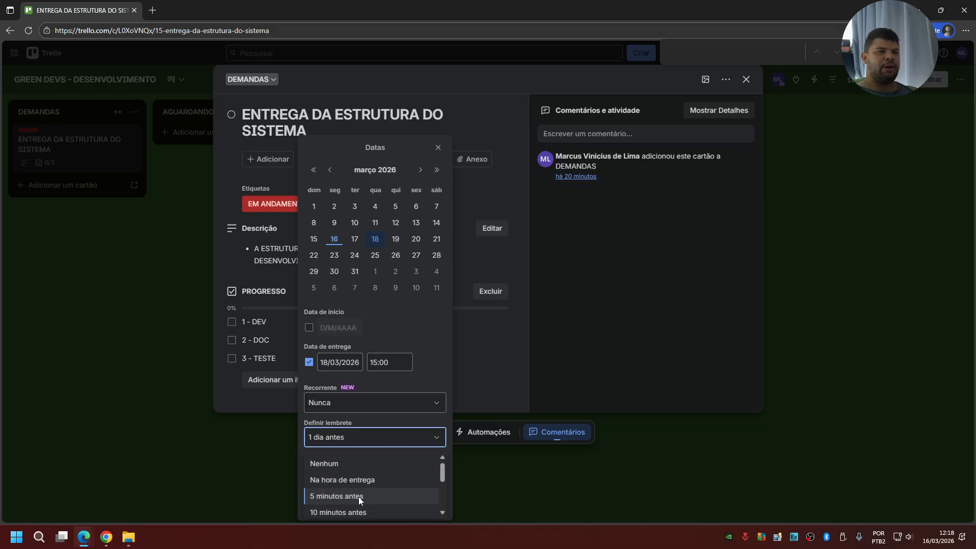
{"action": "left_click", "coordinate": [370, 477]}
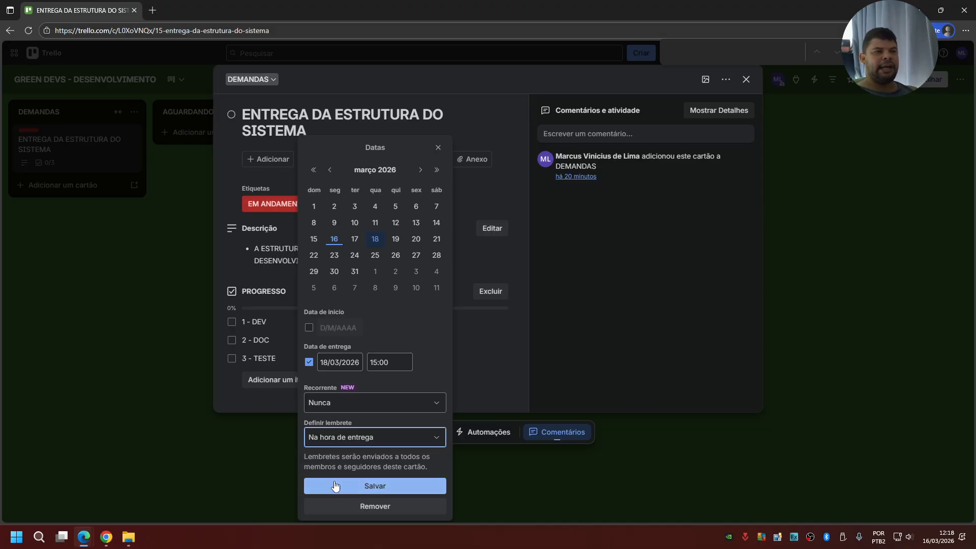
{"action": "left_click", "coordinate": [410, 487]}
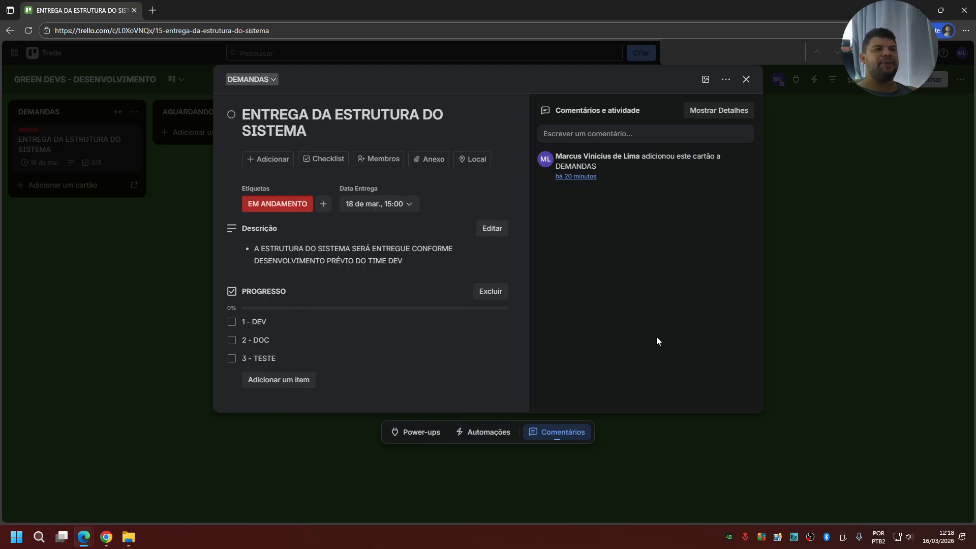
{"action": "left_click", "coordinate": [746, 80]}
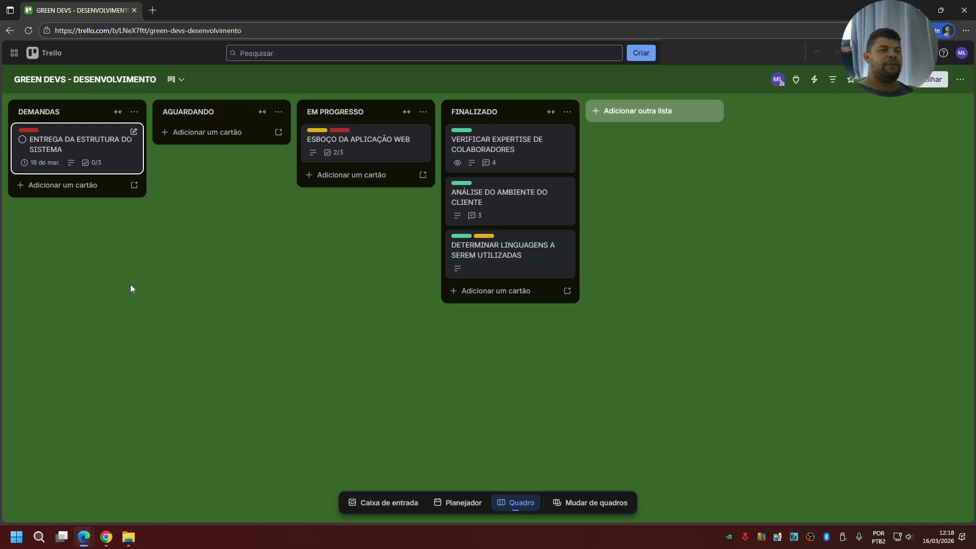
Step: Review the due date shown on the ENTREGA DA ESTRUTURA DO SISTEMA card and in its details
{"action": "mouse_move", "coordinate": [46, 167]}
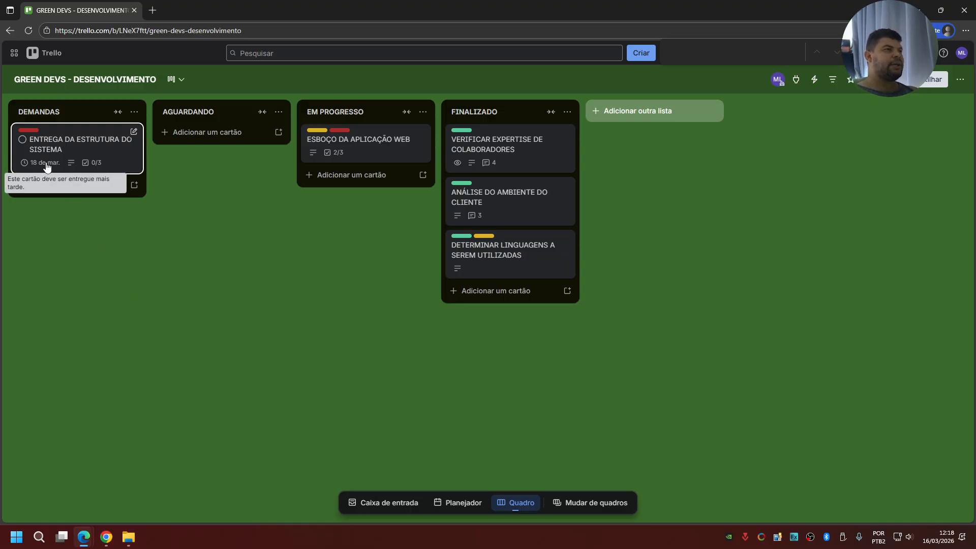
{"action": "left_click", "coordinate": [46, 166]}
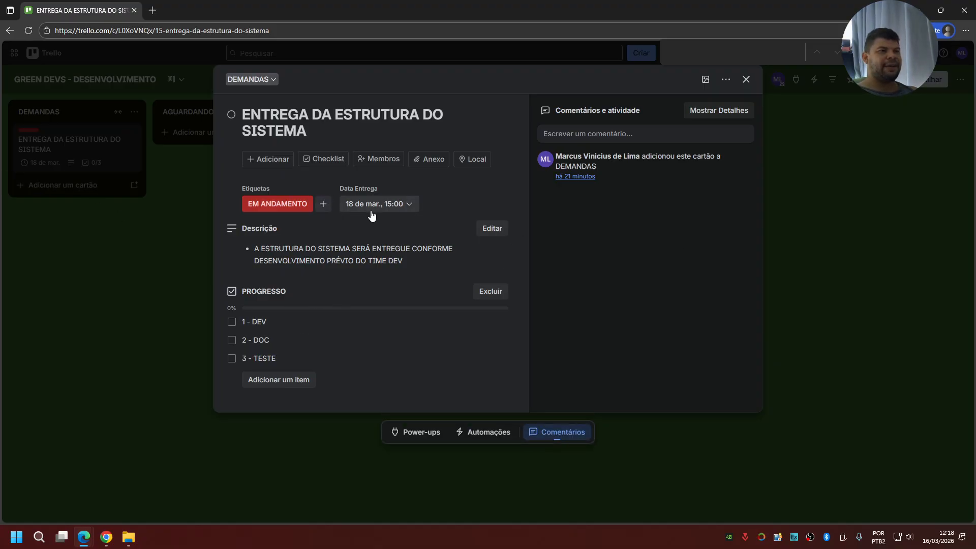
{"action": "left_click", "coordinate": [747, 80]}
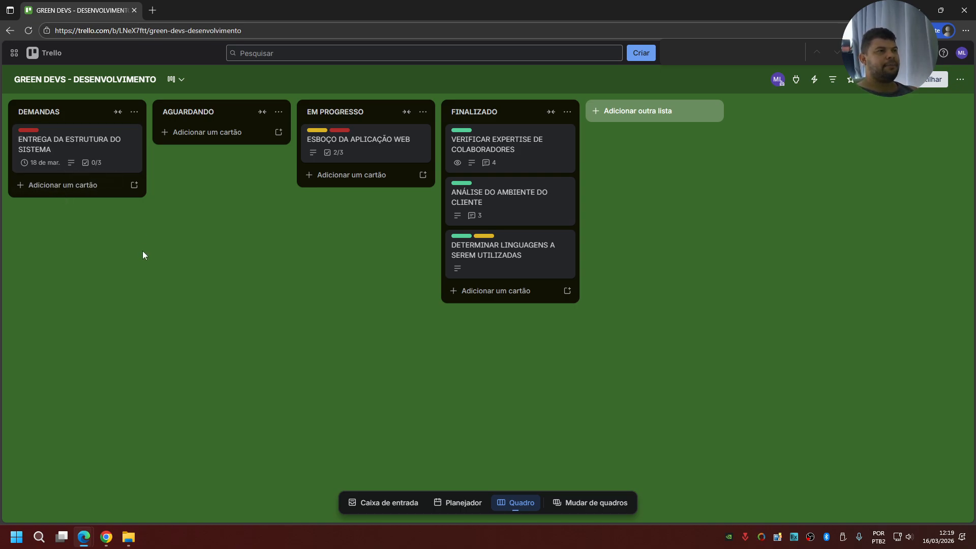
Step: Move the ENTREGA DA ESTRUTURA DO SISTEMA card to EM PROGRESSO and complete its checklist items 1 - DEV, 2 - DOC and 3 - TESTE
{"action": "left_click_drag", "start_coordinate": [122, 157], "coordinate": [407, 196]}
{"action": "left_click", "coordinate": [391, 203]}
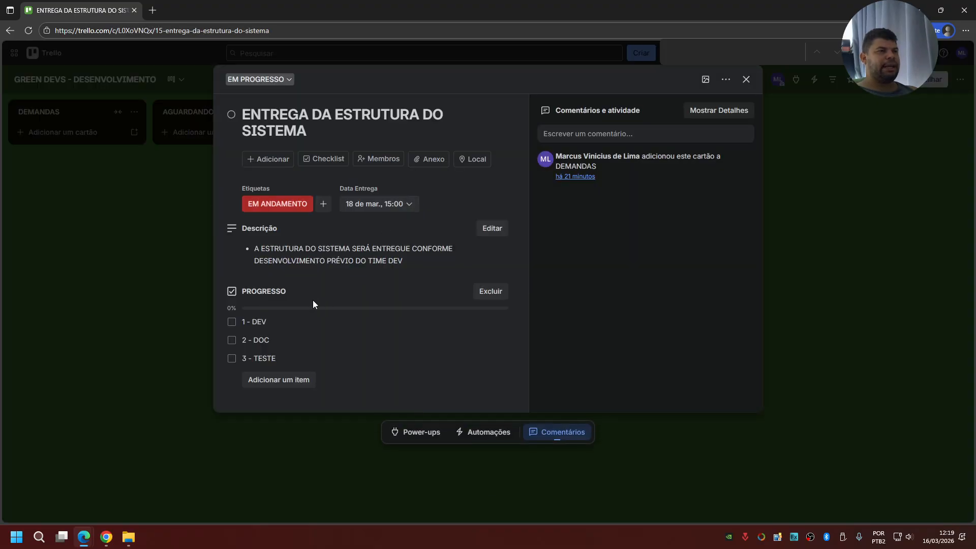
{"action": "left_click", "coordinate": [232, 321]}
{"action": "left_click", "coordinate": [232, 340]}
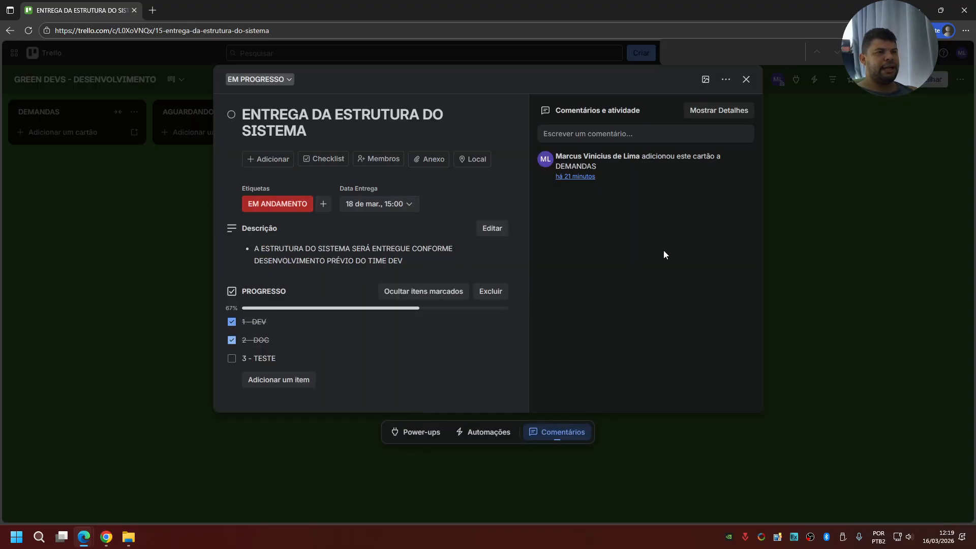
{"action": "left_click", "coordinate": [746, 81]}
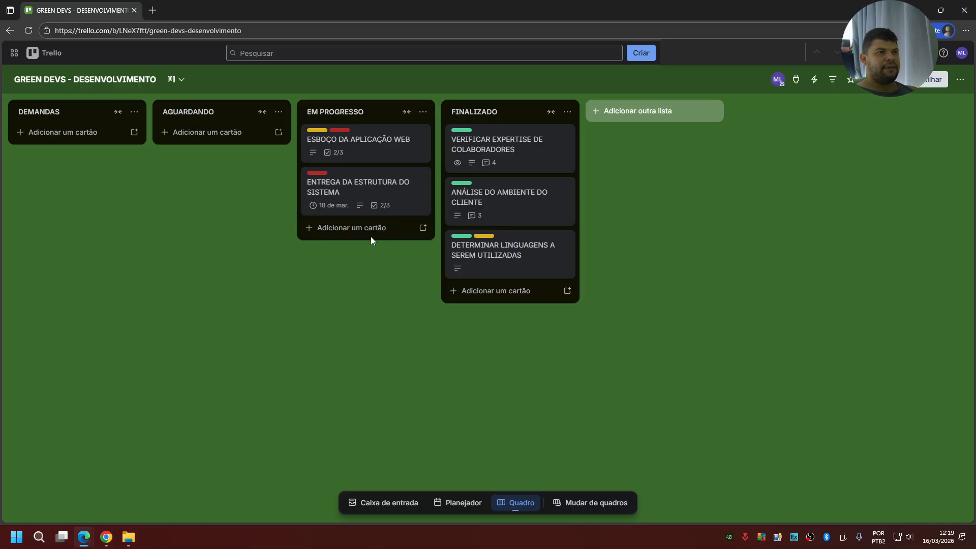
{"action": "left_click", "coordinate": [393, 209]}
{"action": "left_click", "coordinate": [232, 359]}
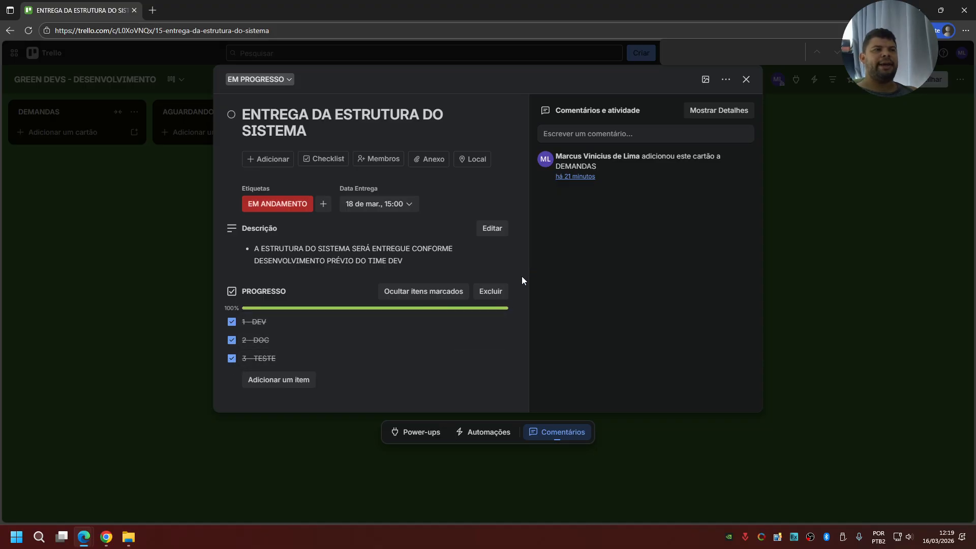
Step: Remove the due date from the ENTREGA DA ESTRUTURA DO SISTEMA card, leaving its checklist items unedited
{"action": "left_click", "coordinate": [410, 205]}
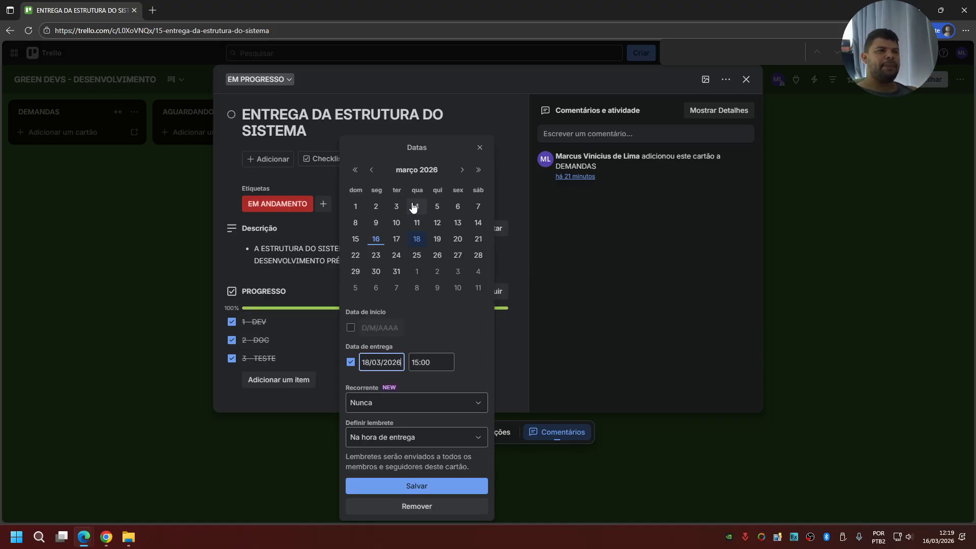
{"action": "left_click", "coordinate": [405, 506]}
{"action": "left_click", "coordinate": [429, 364]}
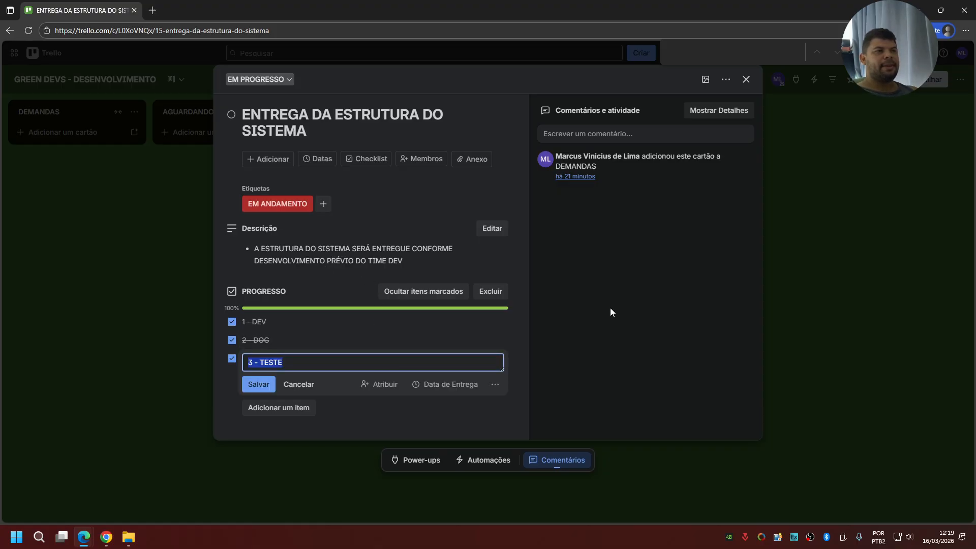
{"action": "left_click", "coordinate": [292, 401]}
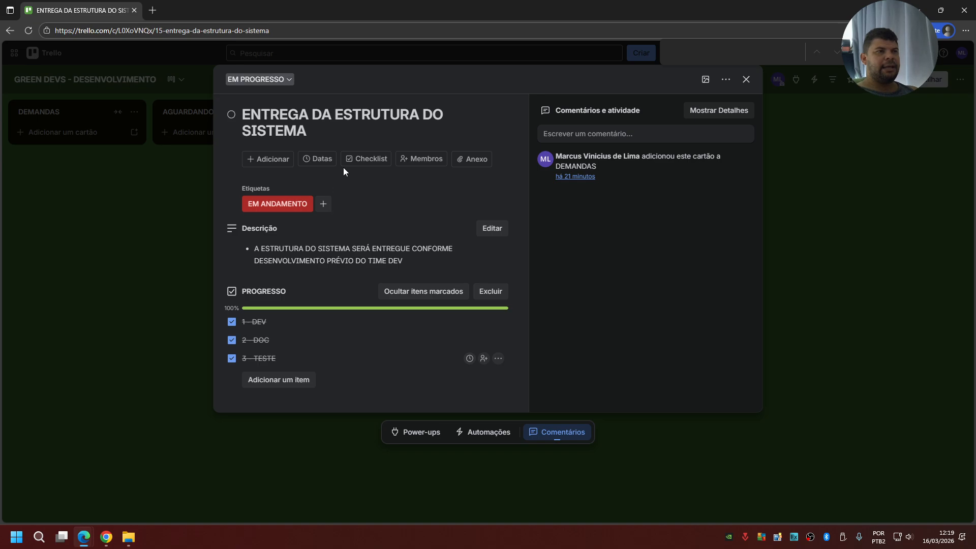
Step: Save the due date 18/03/2026 at 15:00 on the card again and return to the board
{"action": "left_click", "coordinate": [319, 159]}
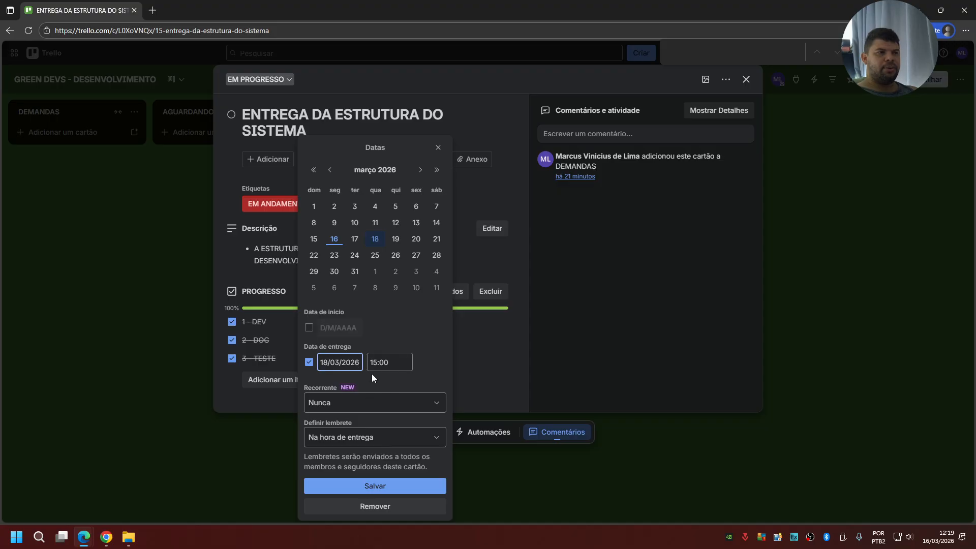
{"action": "left_click", "coordinate": [408, 484]}
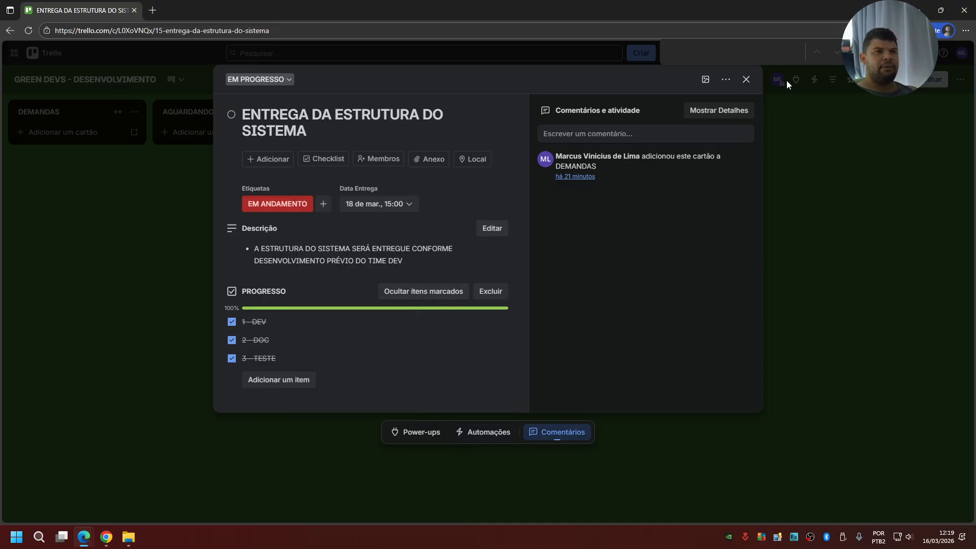
{"action": "left_click", "coordinate": [746, 79]}
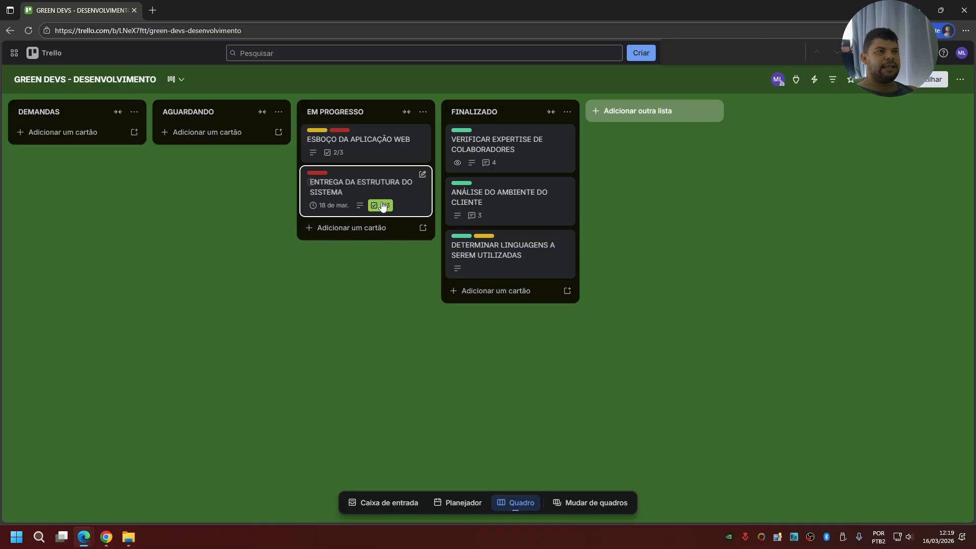
Step: Disable the delivery date on the ENTREGA DA ESTRUTURA DO SISTEMA card, save the change and close the card
{"action": "left_click", "coordinate": [331, 206]}
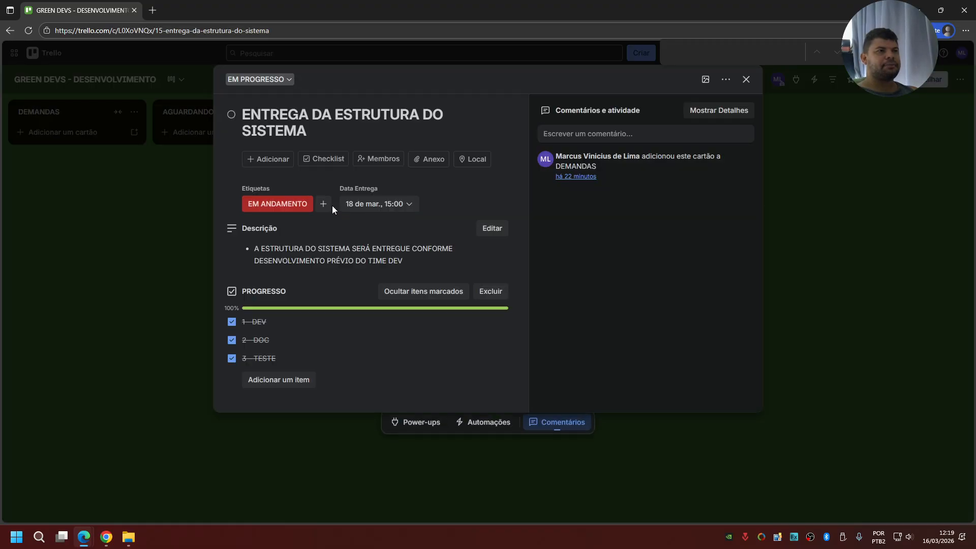
{"action": "left_click", "coordinate": [392, 206]}
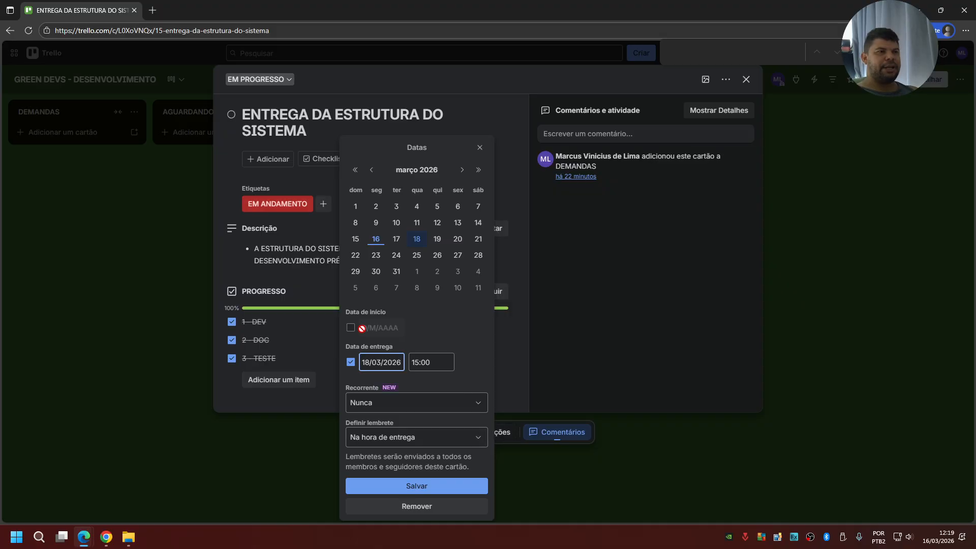
{"action": "left_click", "coordinate": [351, 362]}
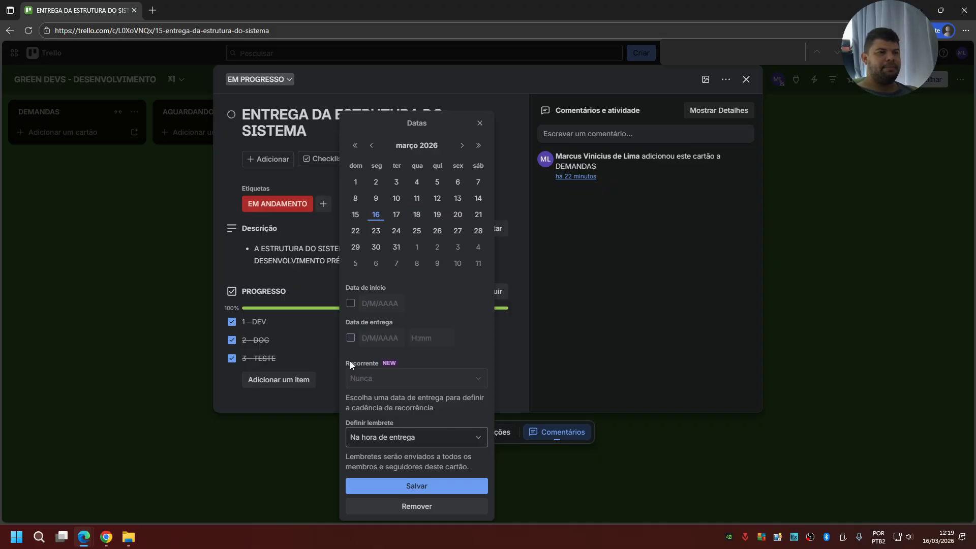
{"action": "left_click", "coordinate": [401, 487]}
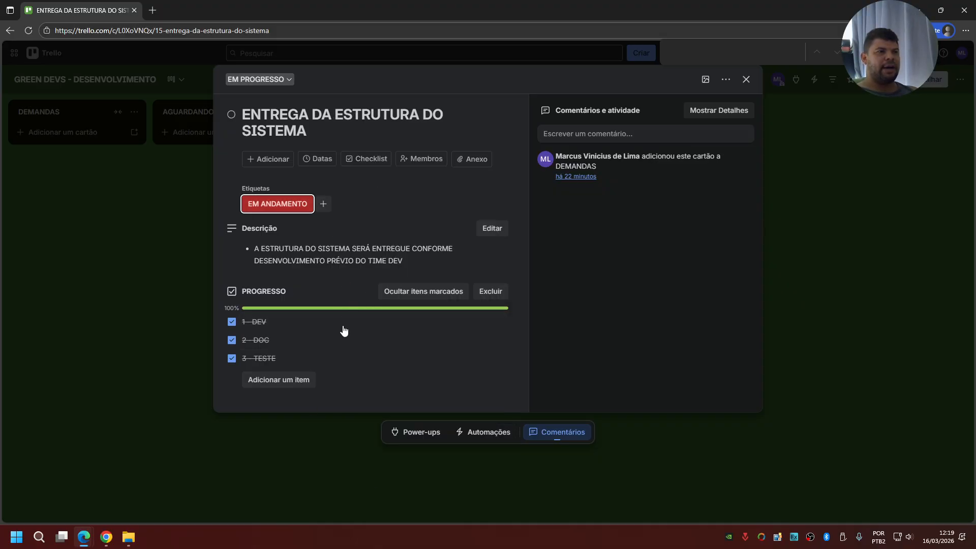
{"action": "left_click", "coordinate": [746, 79]}
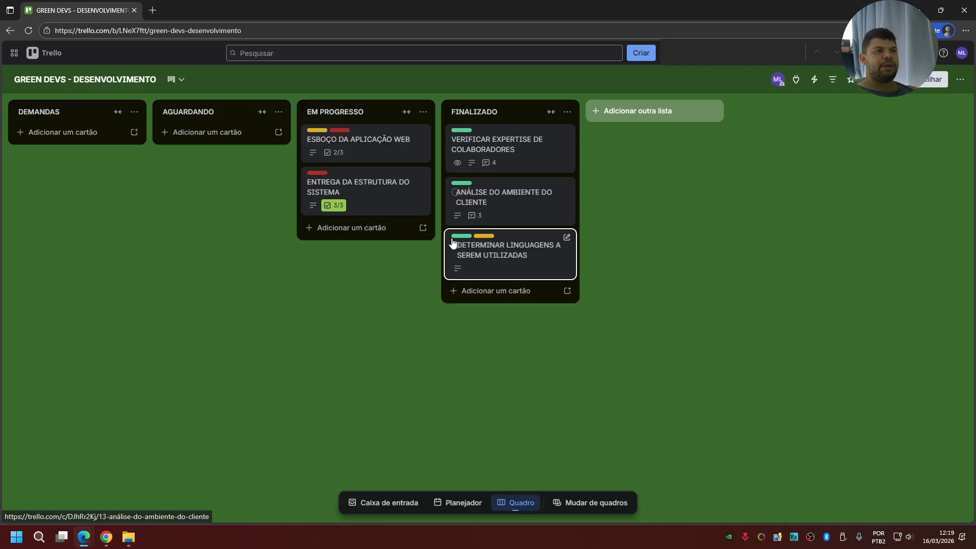
Step: Replace the card's EM ANDAMENTO label with FINALIZADO and move it to the FINALIZADO list below ANÁLISE DO AMBIENTE DO CLIENTE
{"action": "left_click", "coordinate": [362, 187]}
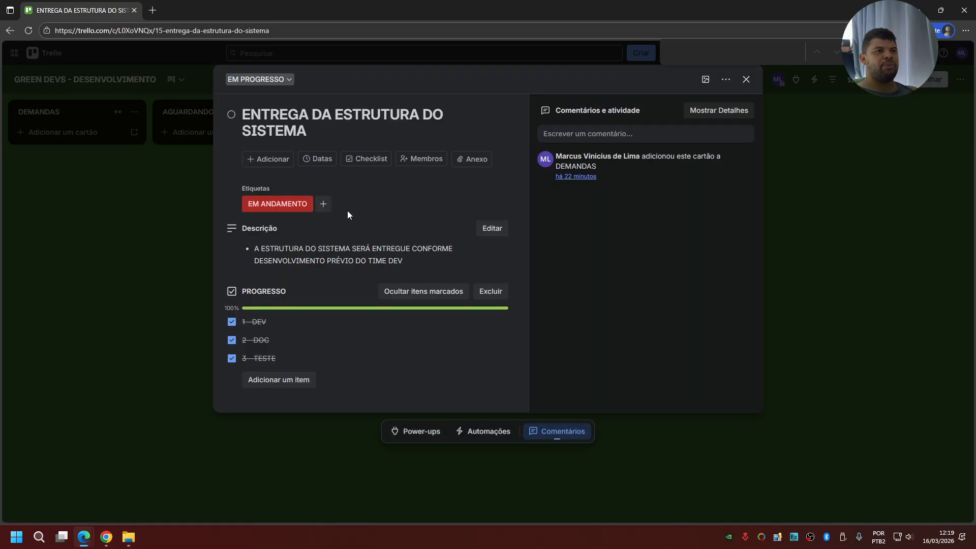
{"action": "left_click", "coordinate": [288, 206]}
{"action": "left_click", "coordinate": [255, 305]}
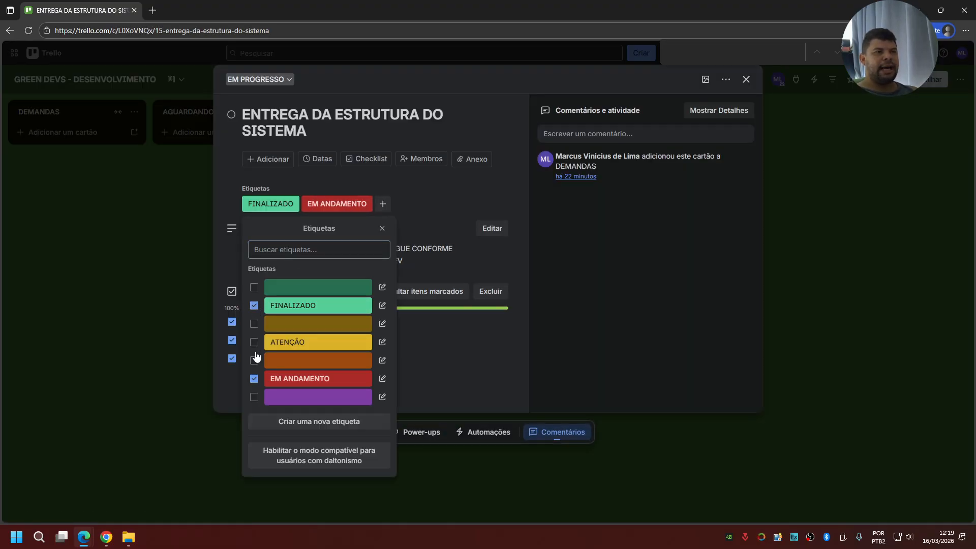
{"action": "left_click", "coordinate": [253, 381]}
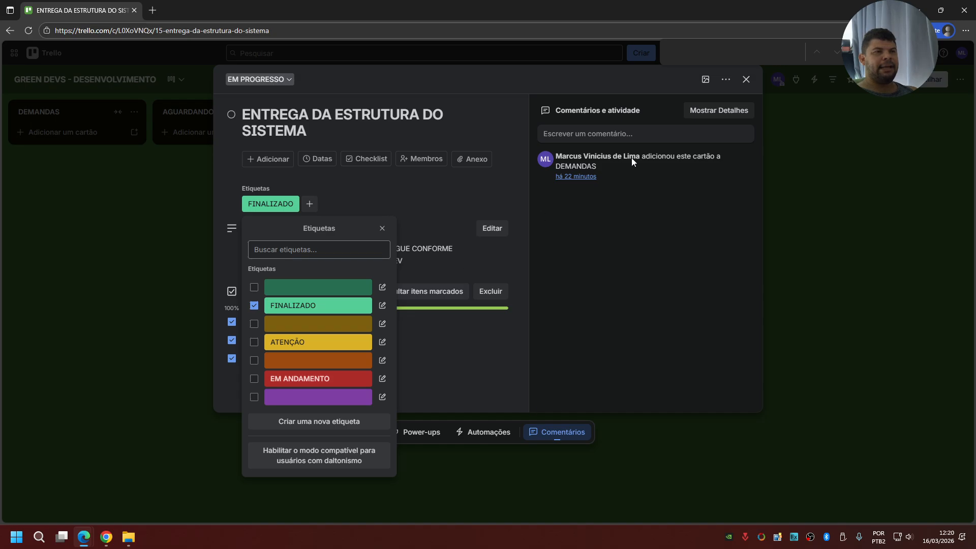
{"action": "left_click", "coordinate": [748, 82]}
{"action": "left_click_drag", "start_coordinate": [385, 206], "coordinate": [515, 249]}
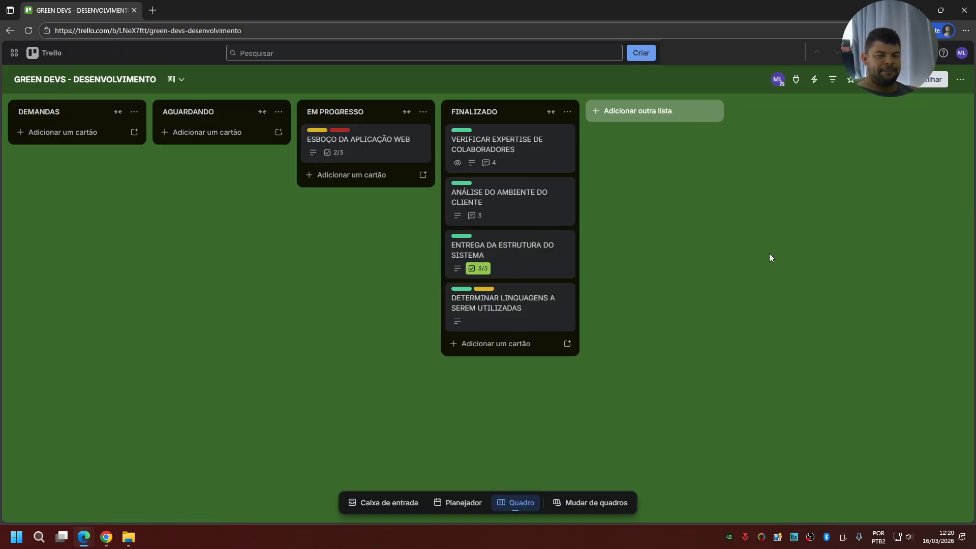